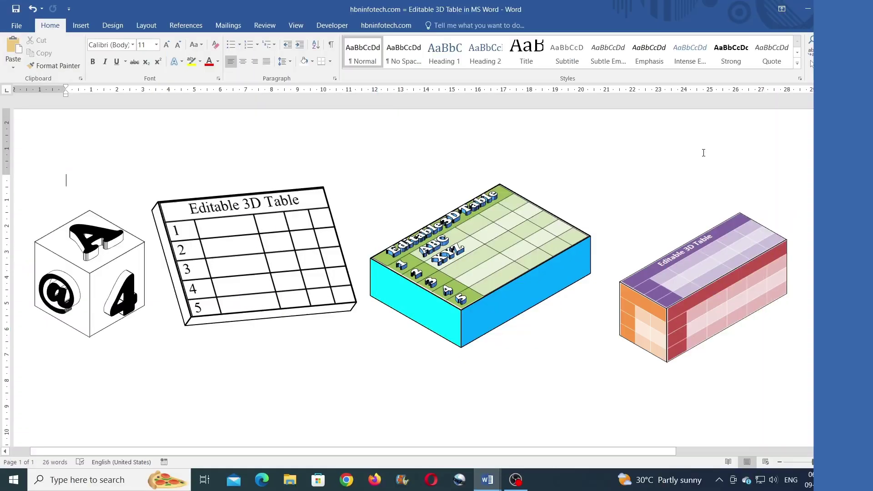
Step: Retitle the tilted table 'This is Editable 3D Table' and change its first rows' numbers 1 and 2 to 5 and 6
click(226, 198)
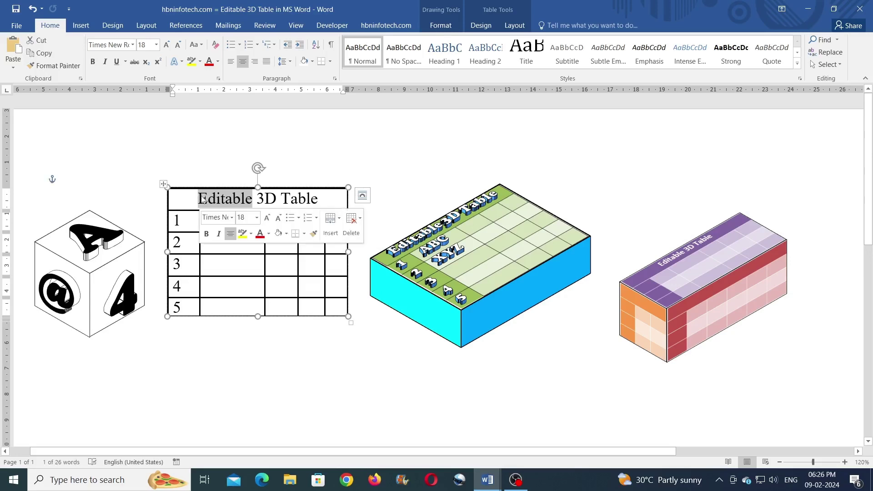
text(This is )
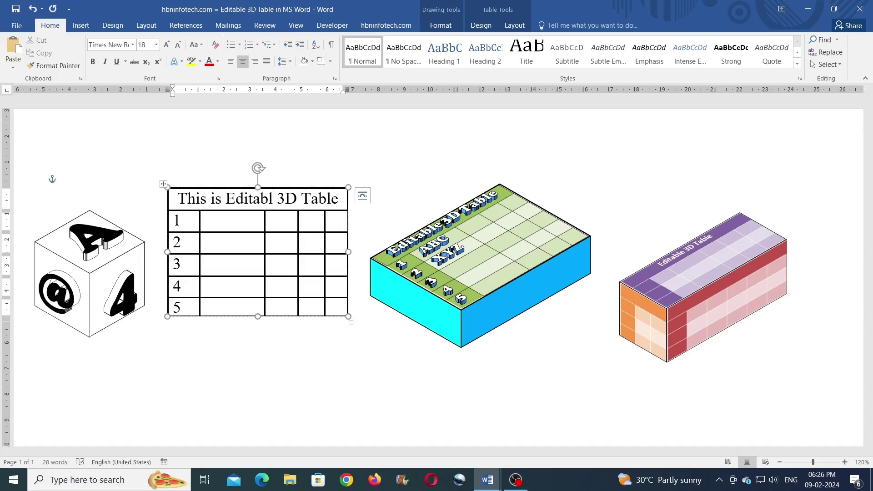
text(e)
drag(181, 224, 176, 227)
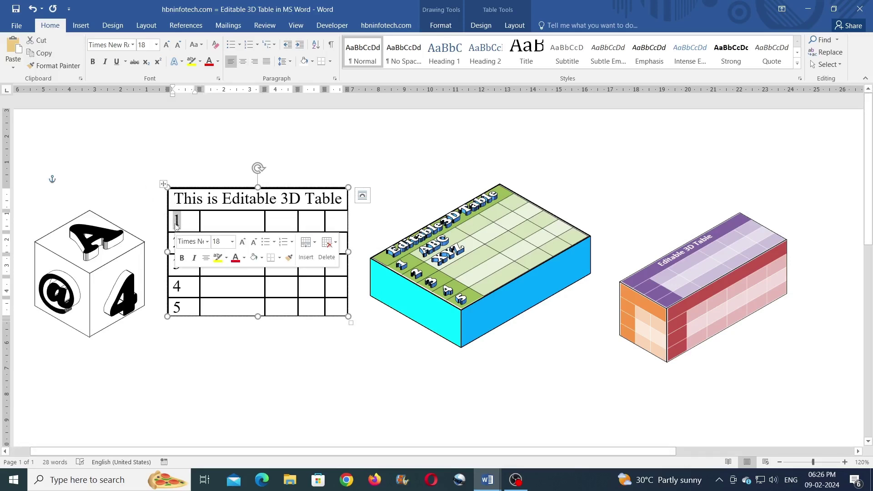
text(5 )
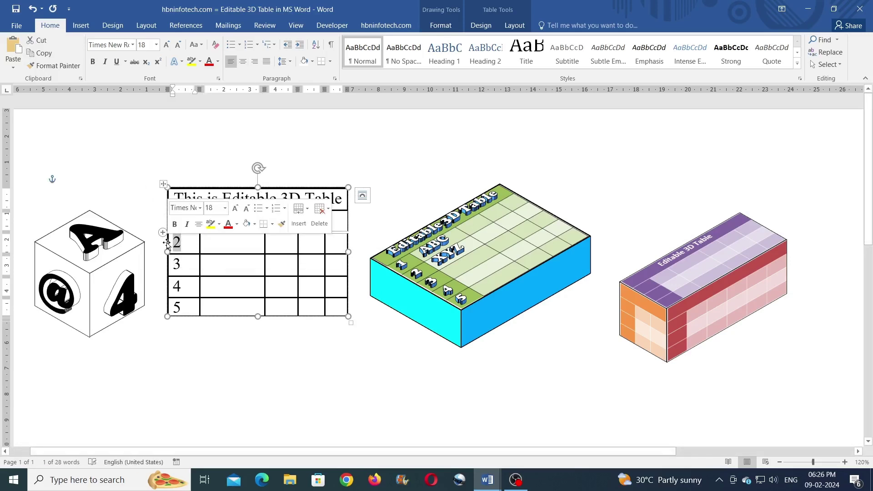
text(6)
click(438, 170)
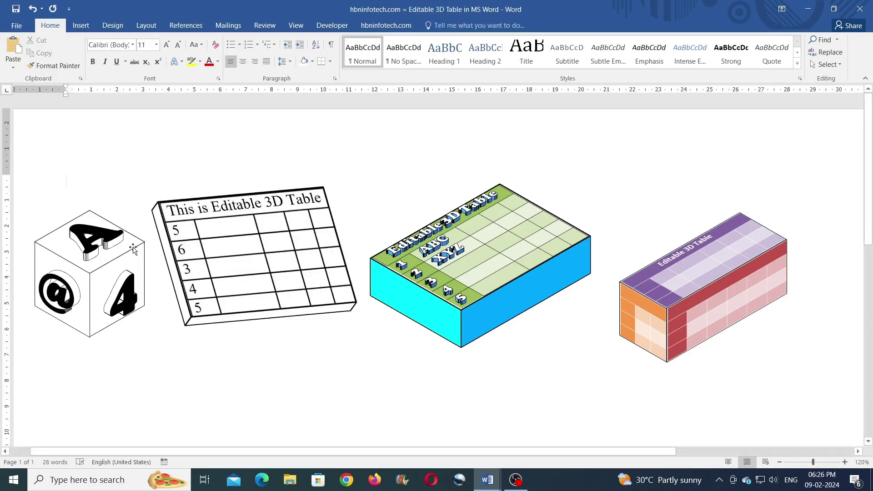
Step: Change the cube's faces from A, 4 and @ to B, 5 and $
click(111, 236)
double_click(81, 243)
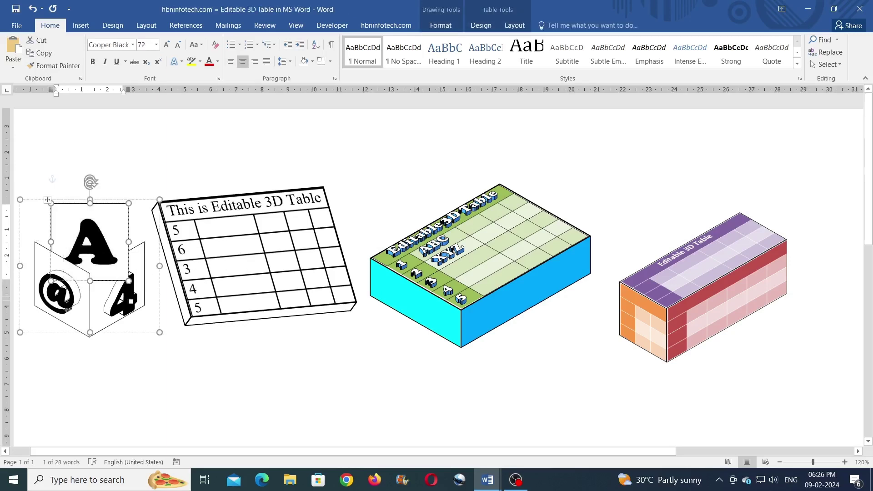
text(B)
click(165, 361)
click(132, 278)
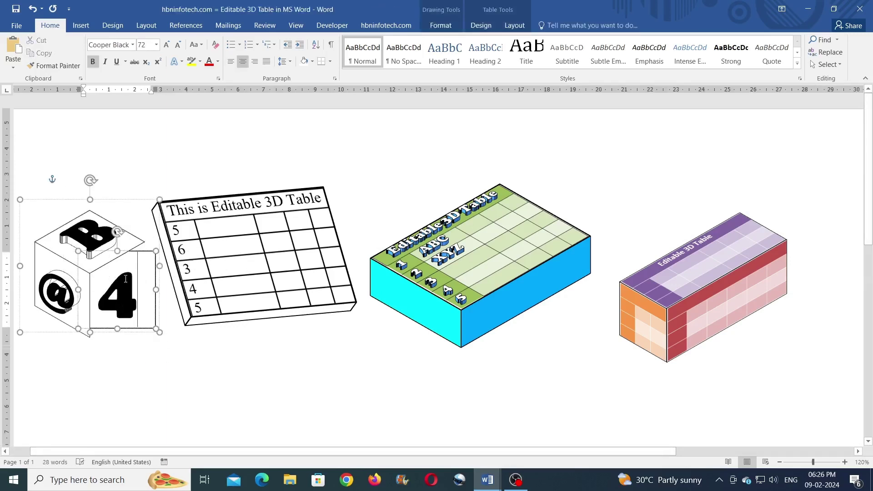
double_click(121, 293)
text(5)
click(147, 379)
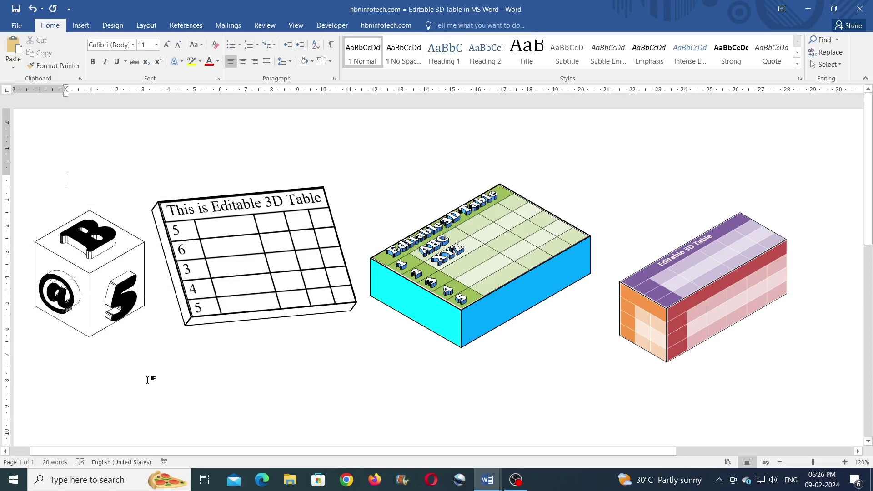
click(75, 293)
double_click(57, 291)
text($)
click(267, 411)
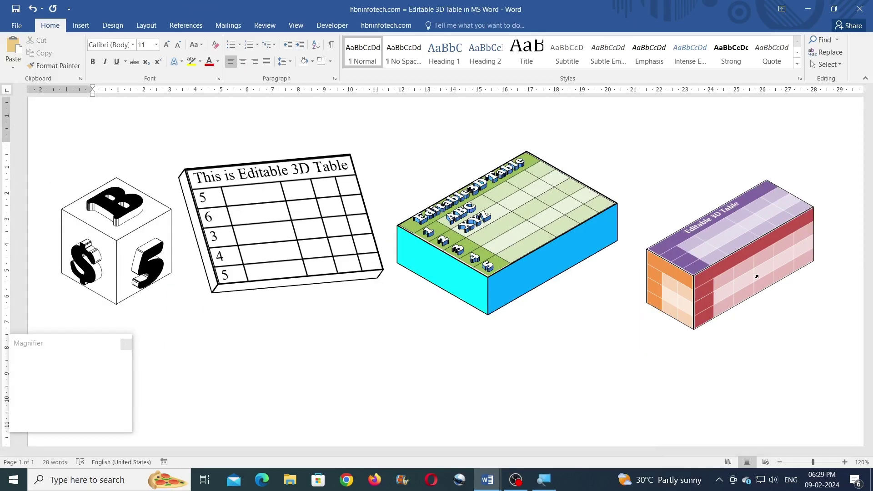
Step: Start a new page and insert an empty Simple Text Box on it
key(ctrl+Return)
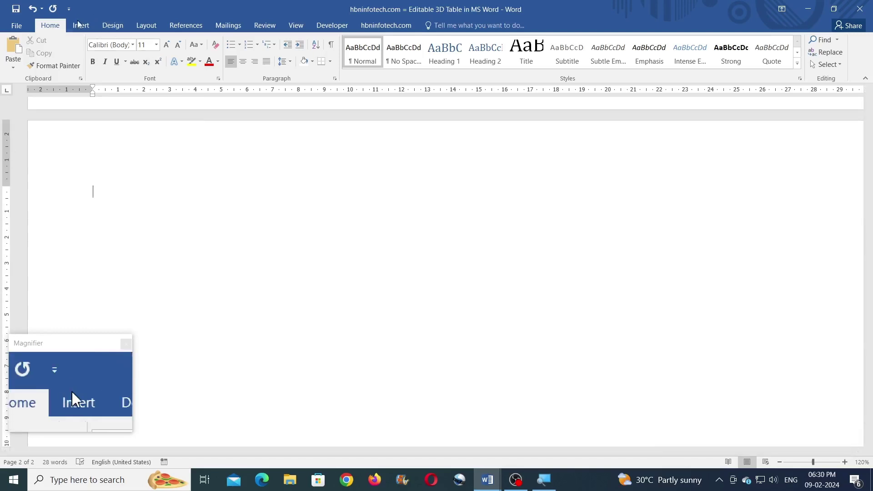
click(80, 25)
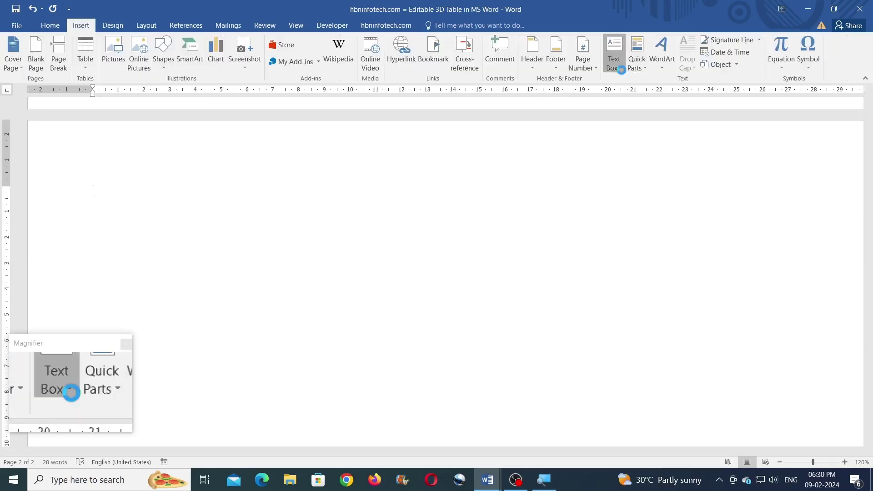
click(621, 68)
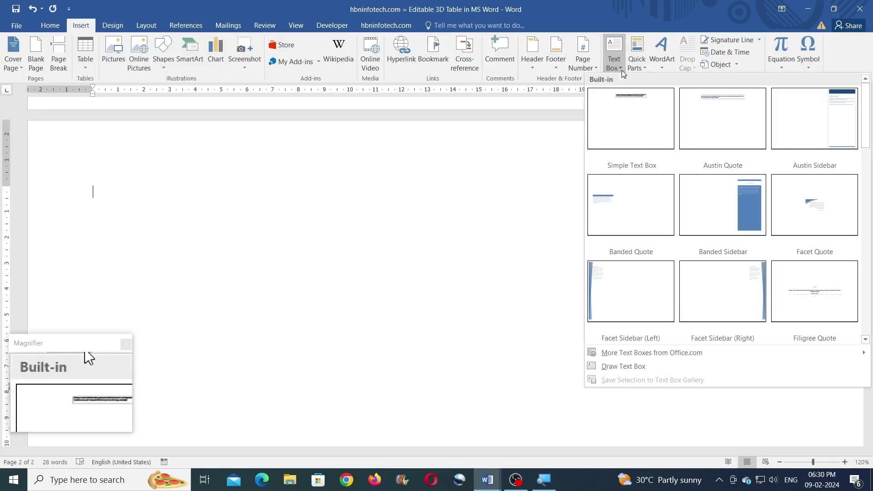
click(616, 125)
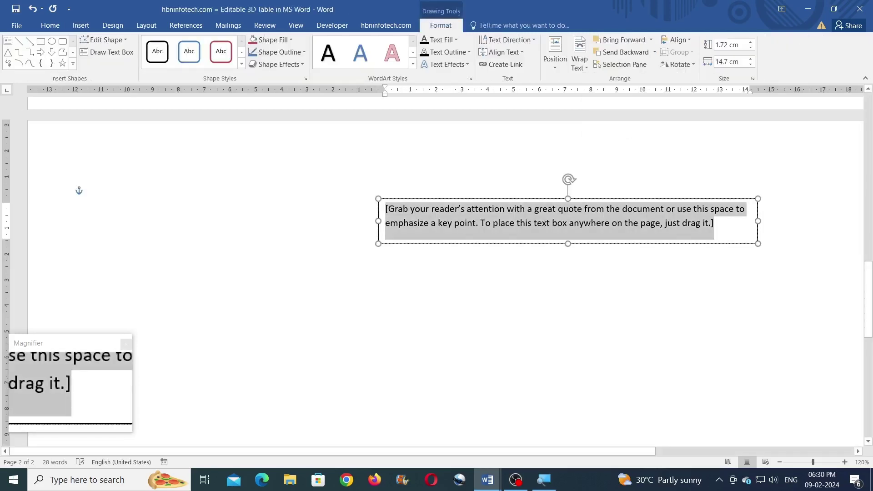
key(Delete)
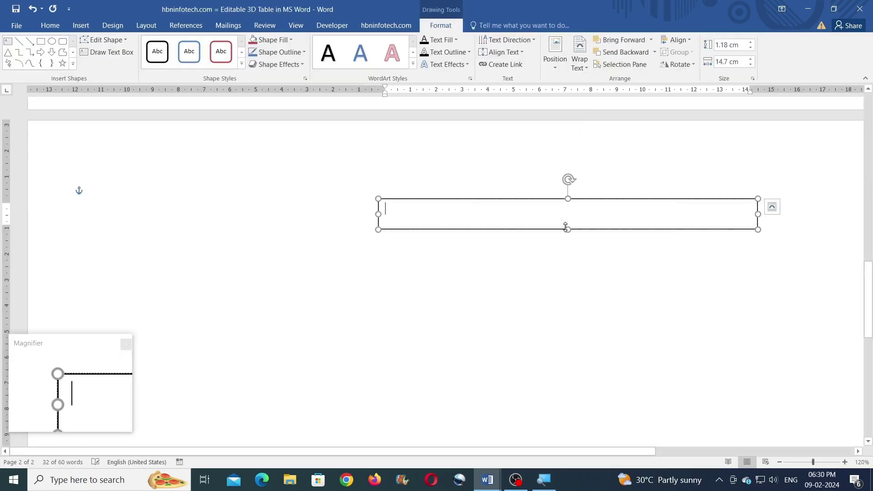
Step: Move the text box left and down, and size it 5 cm high by 7 cm wide
drag(534, 228, 373, 256)
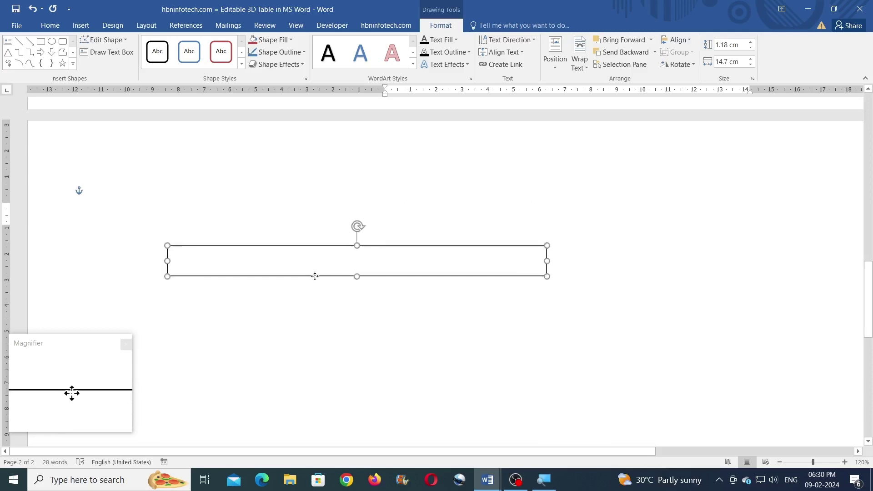
click(741, 45)
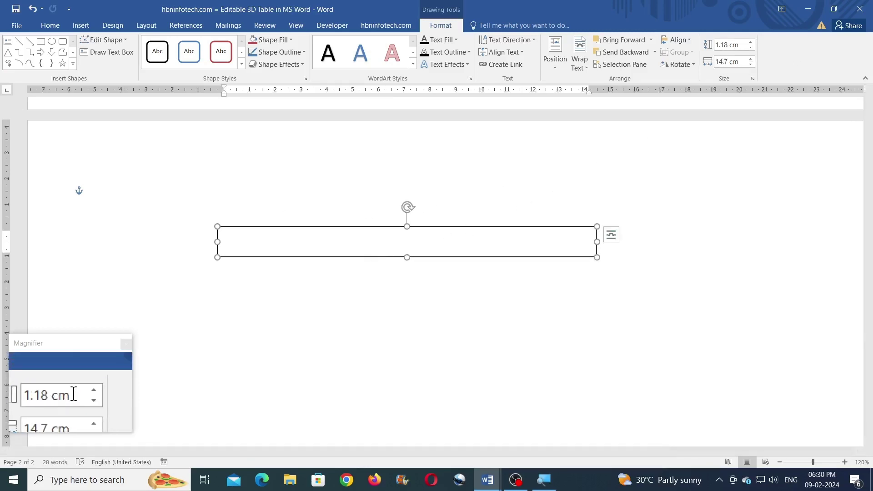
text(5)
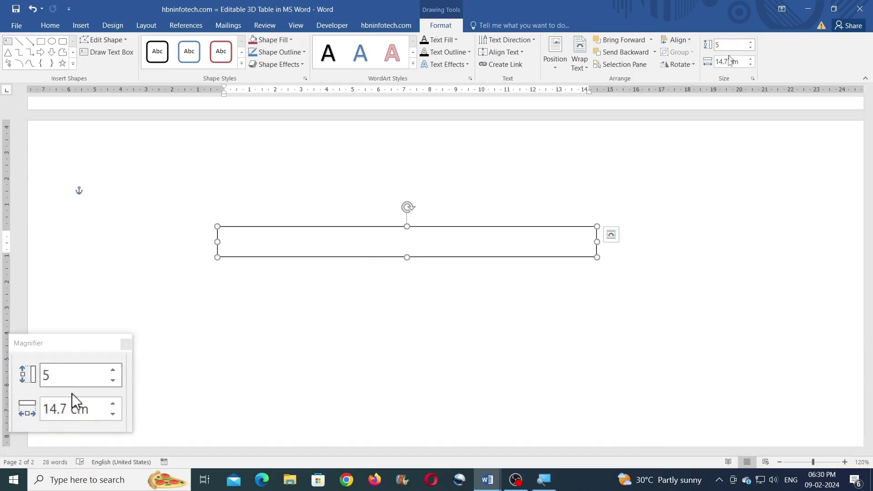
click(739, 61)
text(7)
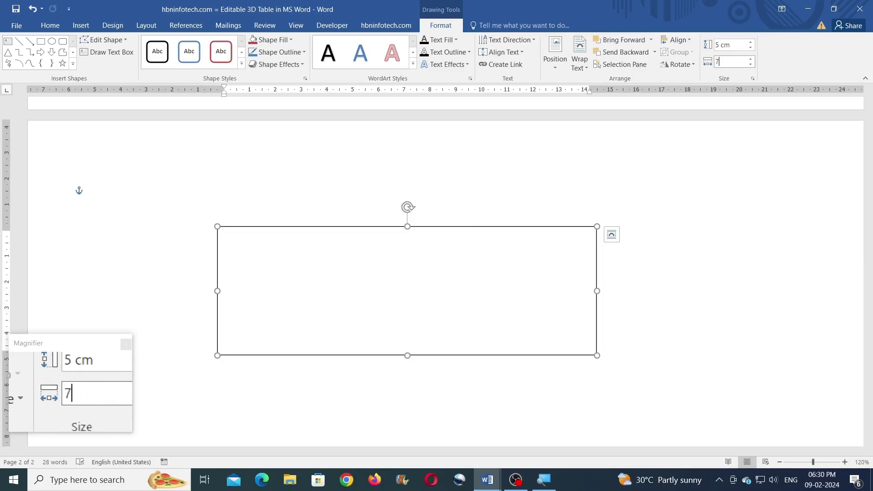
key(Return)
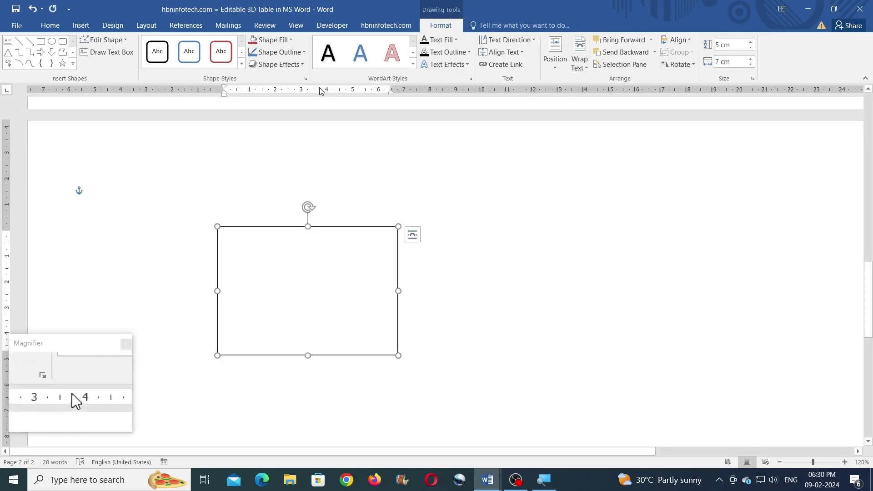
Step: Set the text box's left internal margin to 0 cm in Format Shape's text layout settings
click(306, 78)
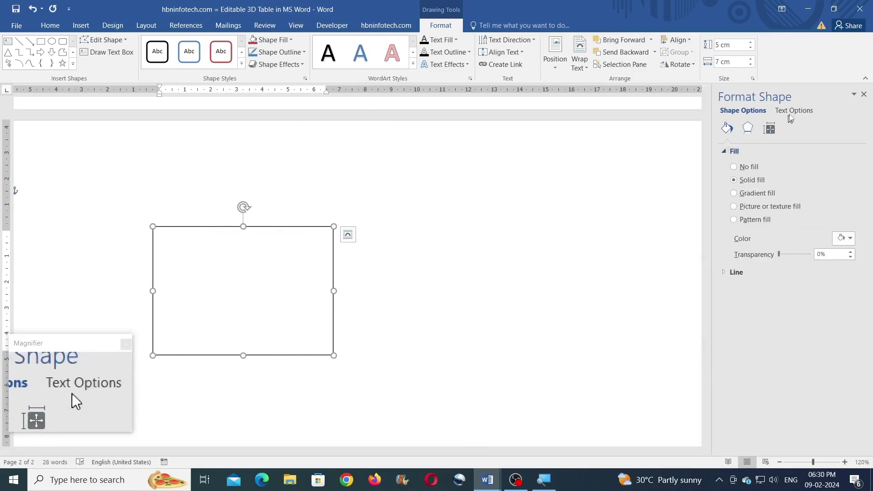
click(794, 111)
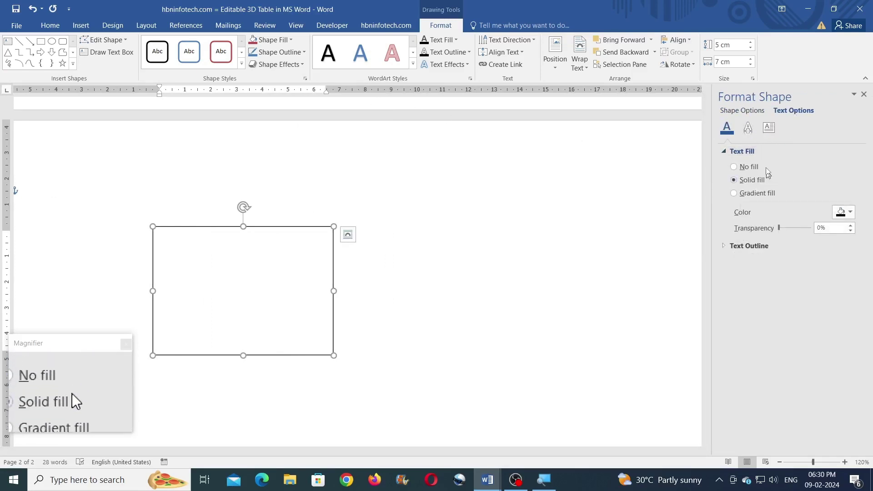
click(769, 129)
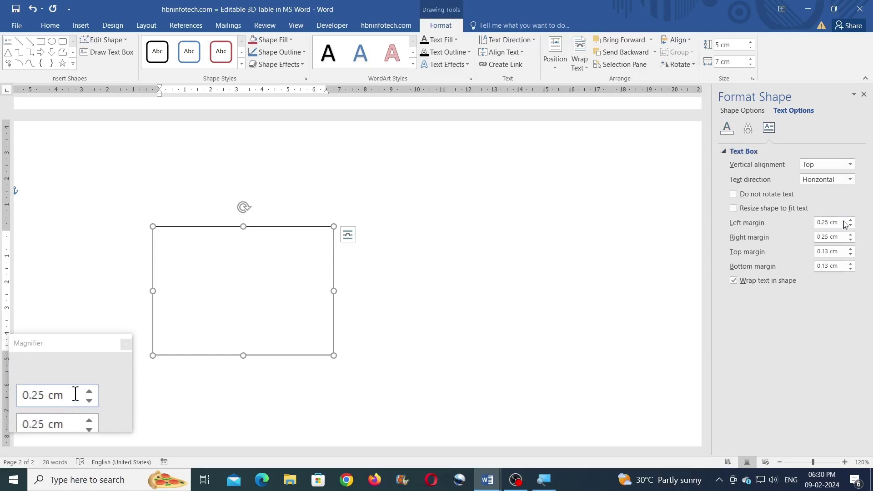
click(834, 223)
triple_click(835, 225)
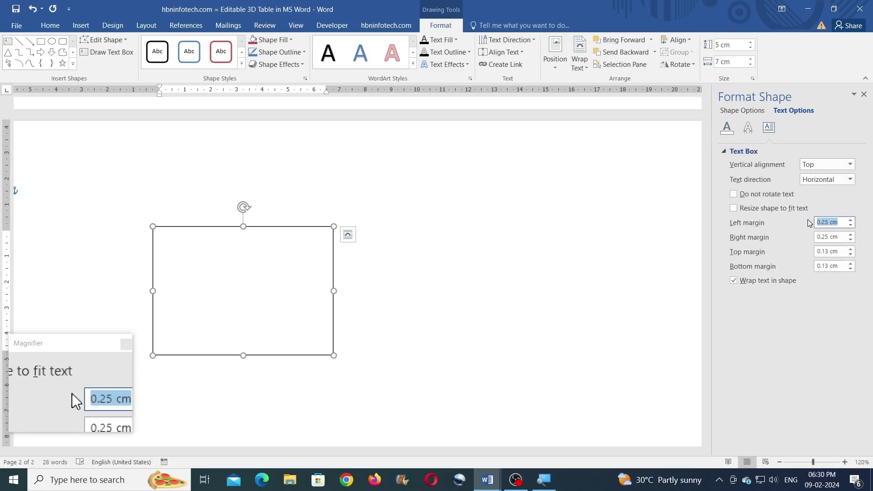
text(0)
Step: Set the right, top and bottom internal margins to 0 cm as well
triple_click(835, 236)
text(0)
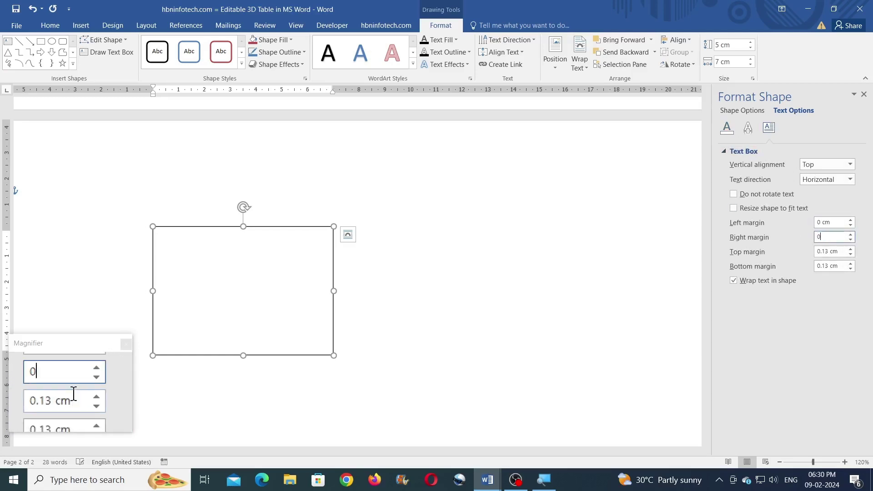
triple_click(831, 251)
text(0)
triple_click(834, 266)
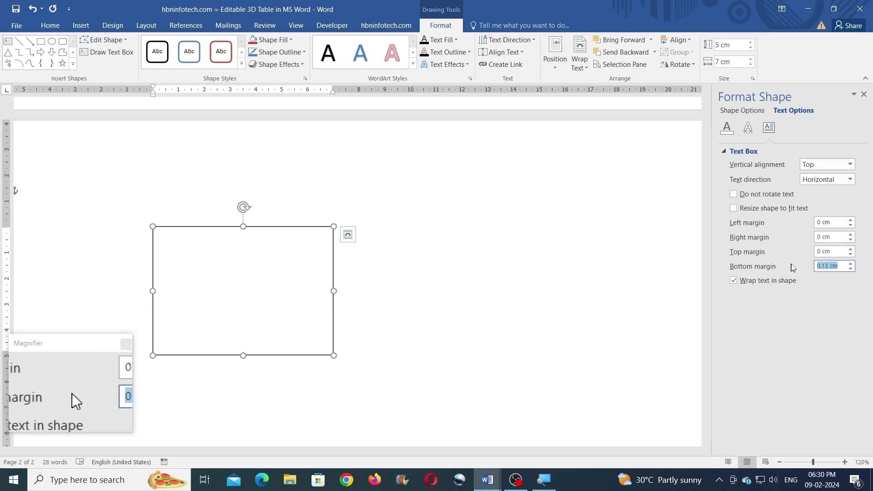
text(0)
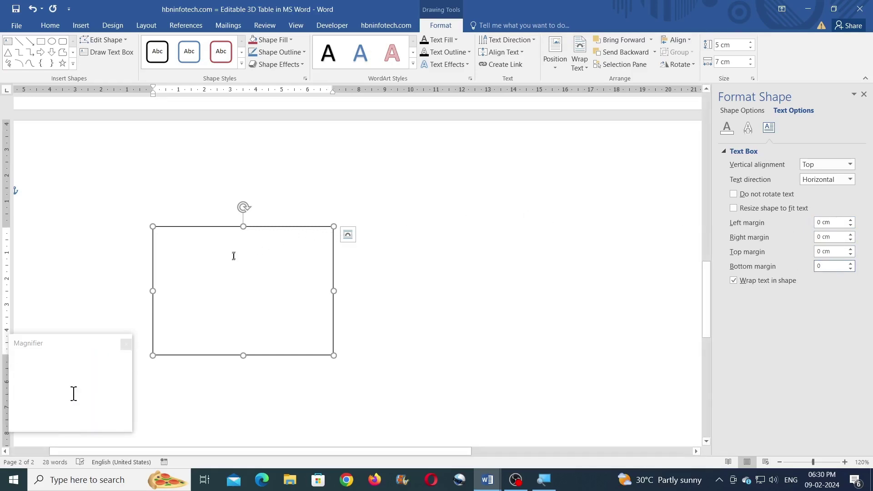
click(81, 25)
Step: Insert a 5-column, 6-row table into the box and set its text to 18 pt
click(85, 54)
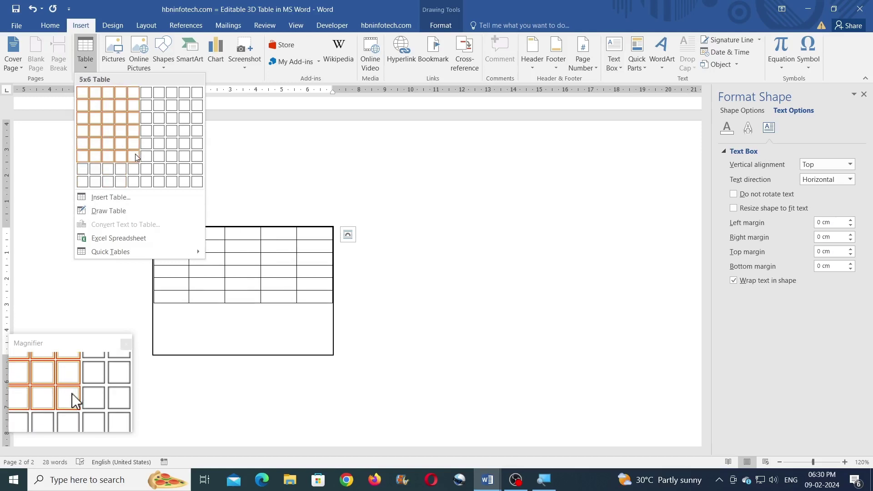
click(133, 156)
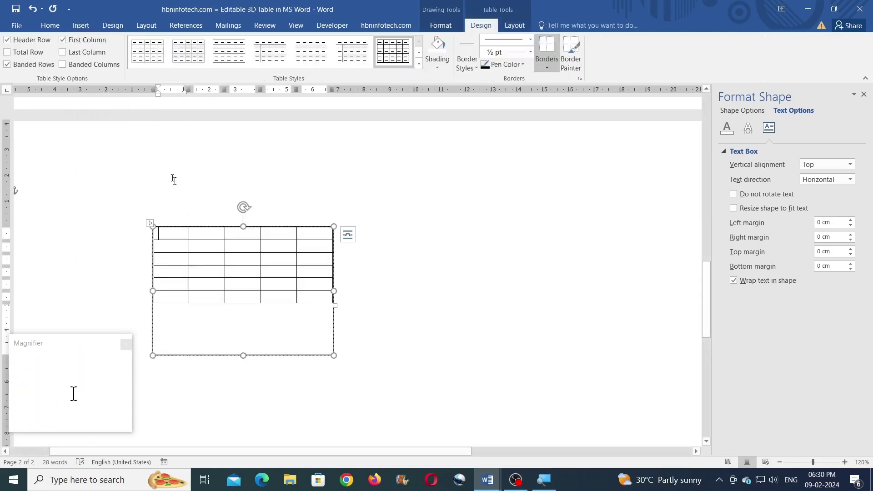
click(150, 223)
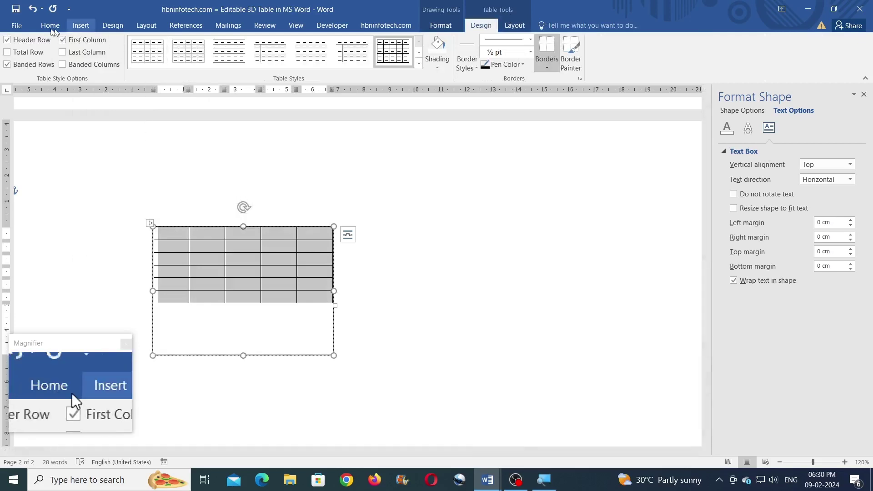
click(50, 28)
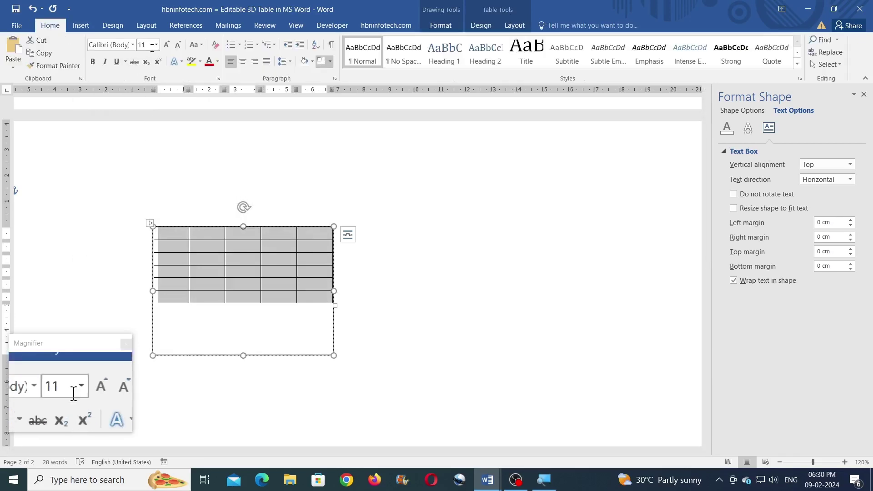
click(151, 45)
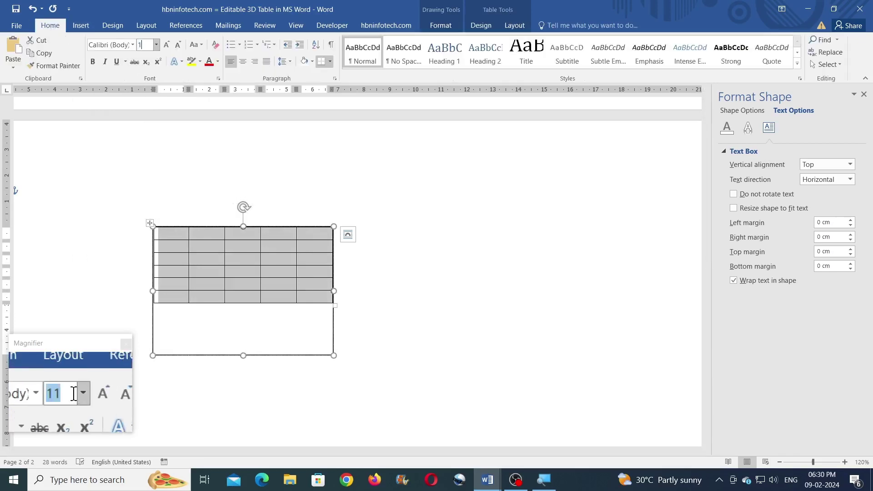
text(8)
key(Return)
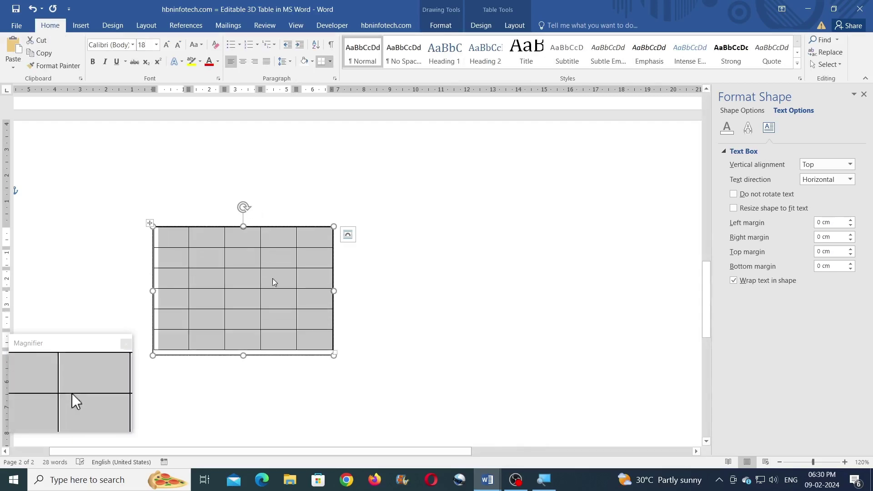
Step: Raise the text box's bottom edge slightly to fit the table
click(242, 320)
click(242, 321)
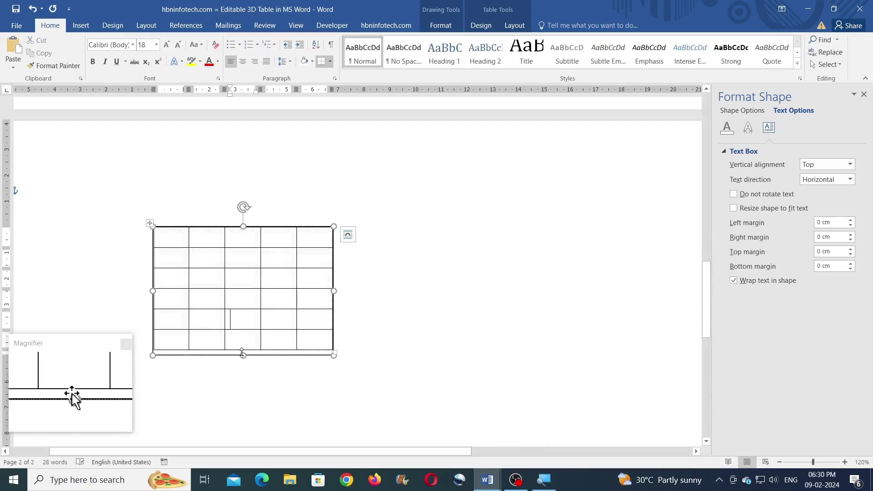
drag(242, 356, 243, 351)
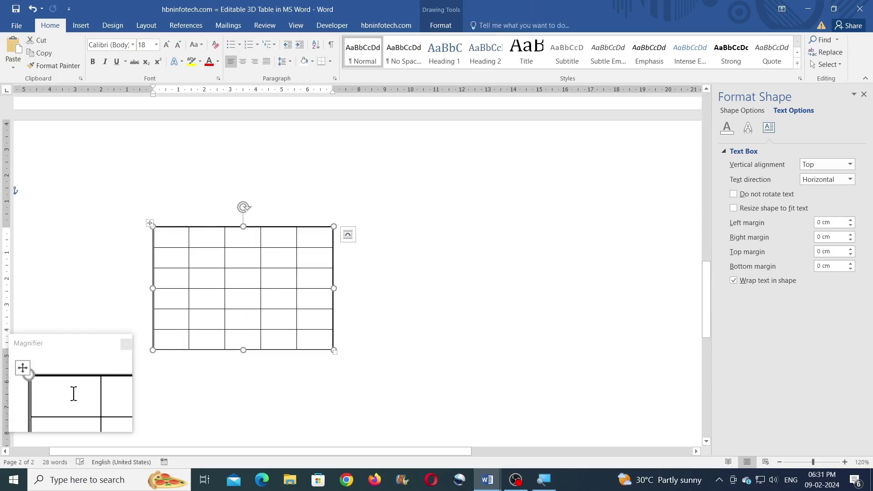
Step: Merge the table's five top-row cells into one and centre its contents
click(169, 235)
drag(169, 235, 318, 237)
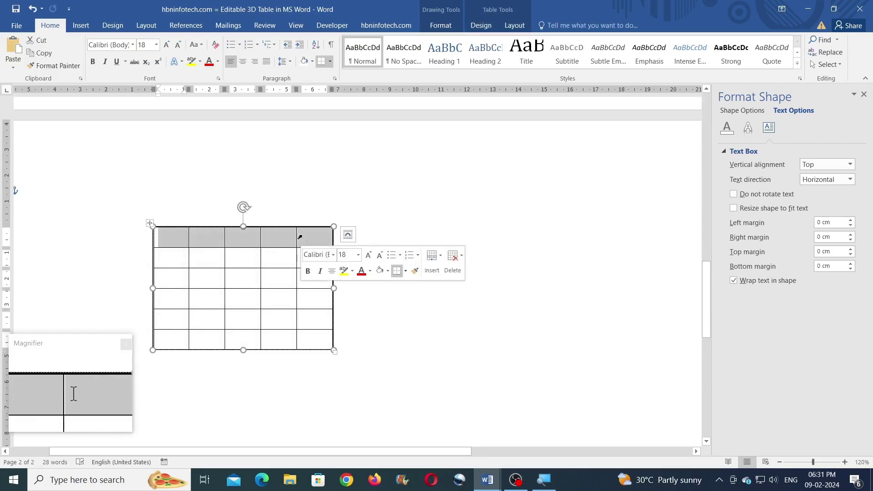
click(483, 31)
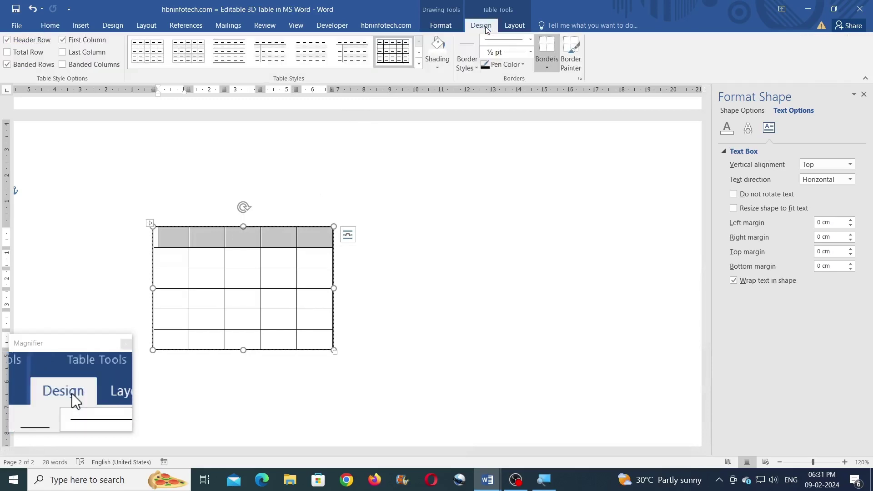
click(514, 25)
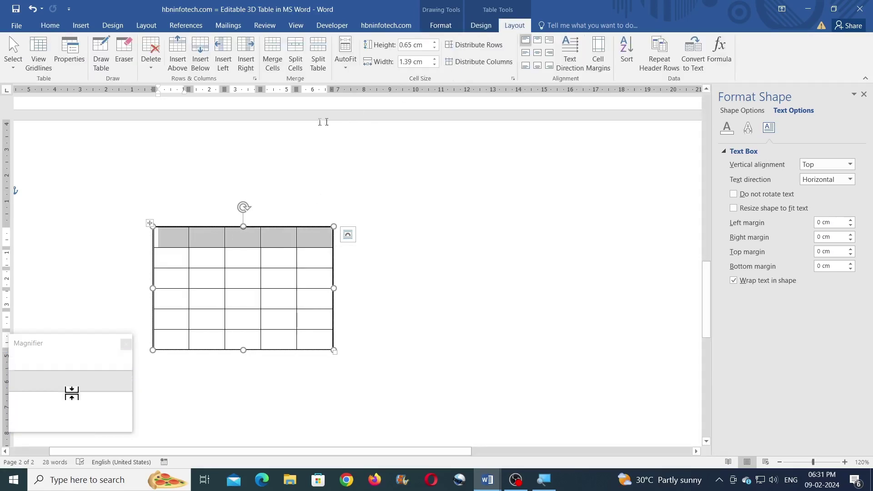
click(272, 54)
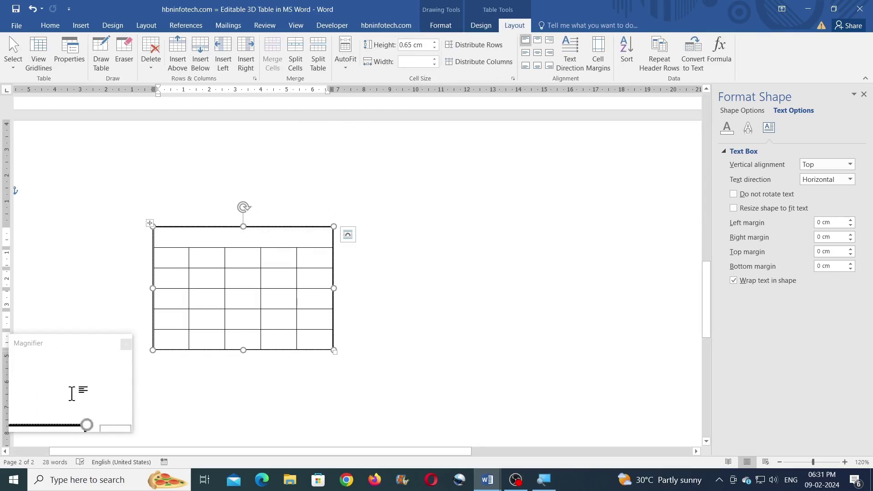
click(537, 53)
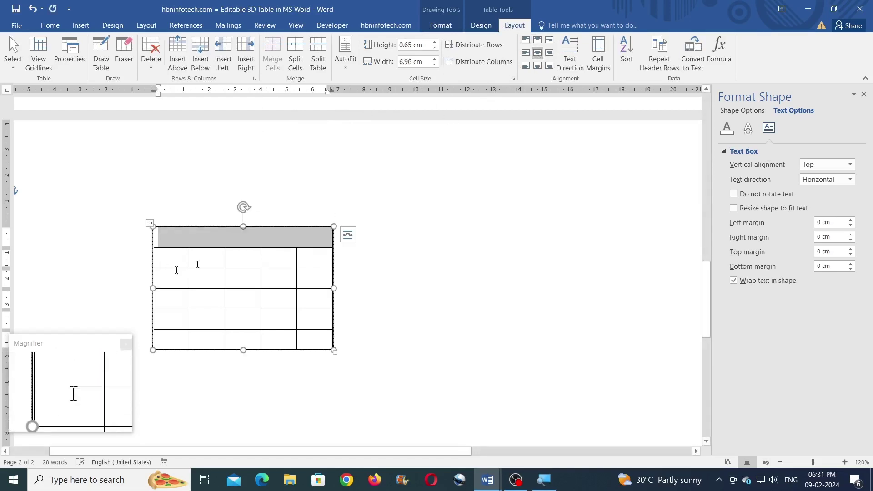
click(235, 242)
Step: Type 'Editable 3D Table' in the merged top cell, then move down to the next row
text(E)
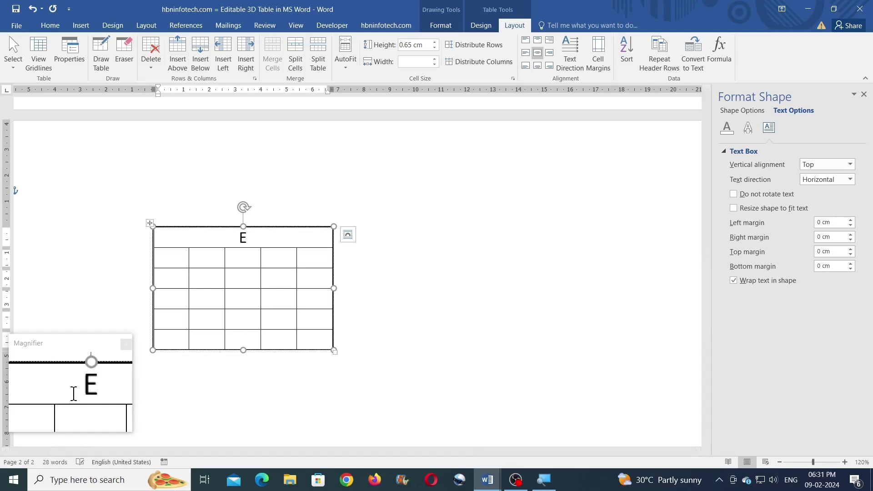
text(ditable)
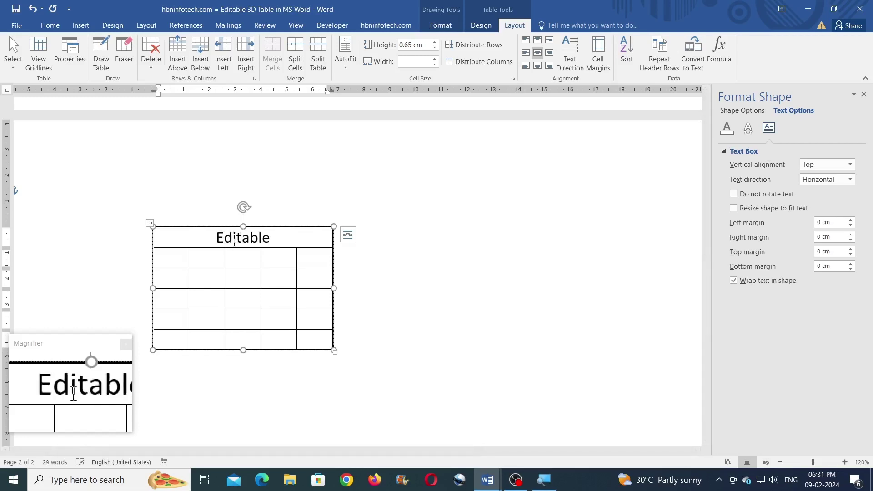
text( 3D)
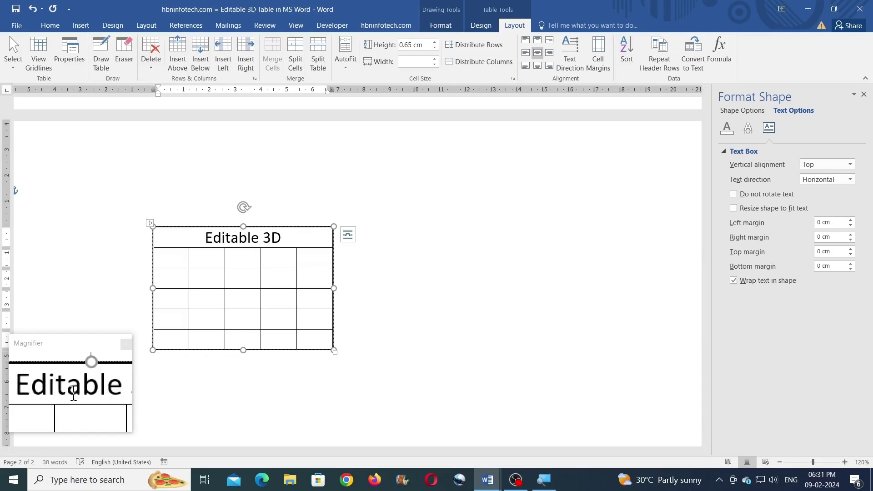
text( Table)
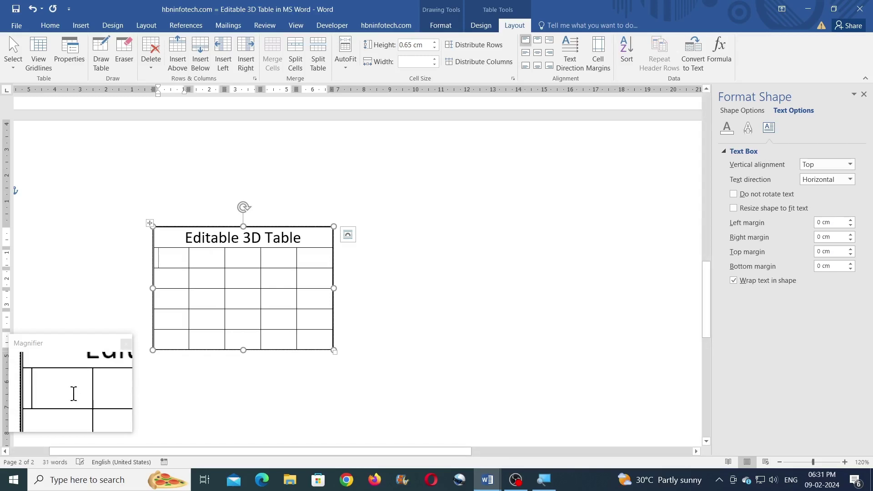
key(Down)
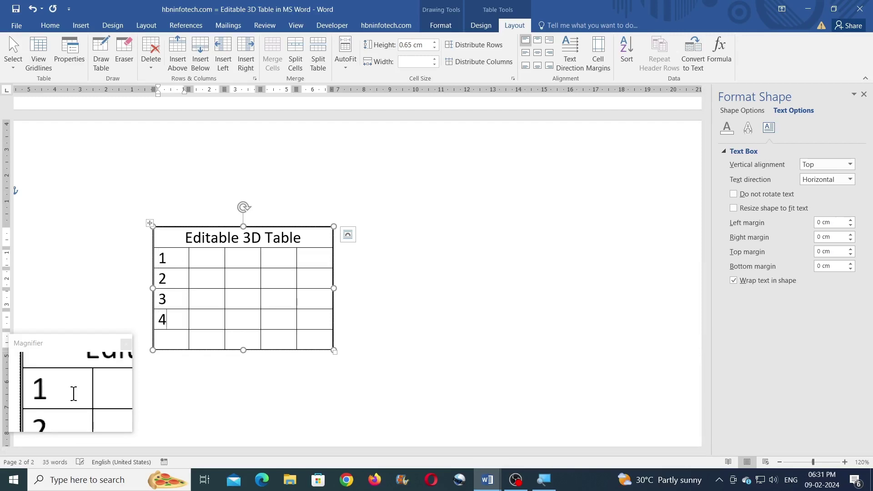
Step: Apply 1½ pt lines to all of the table's borders
click(151, 223)
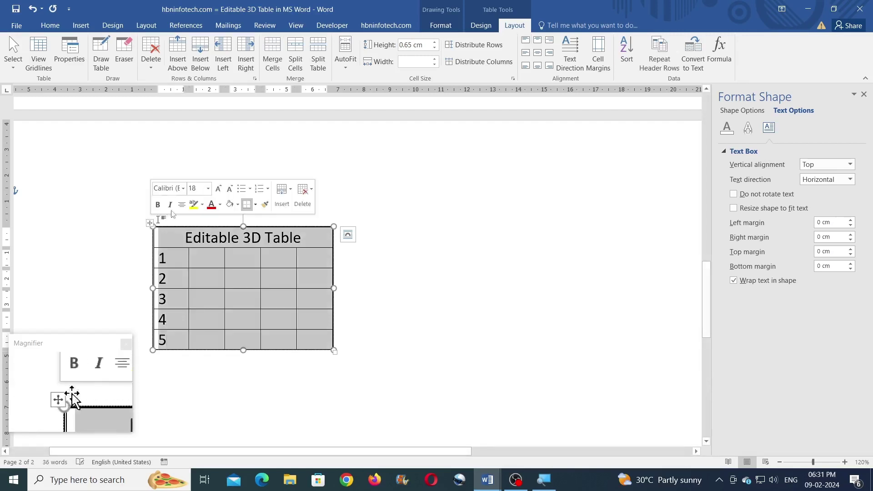
click(479, 26)
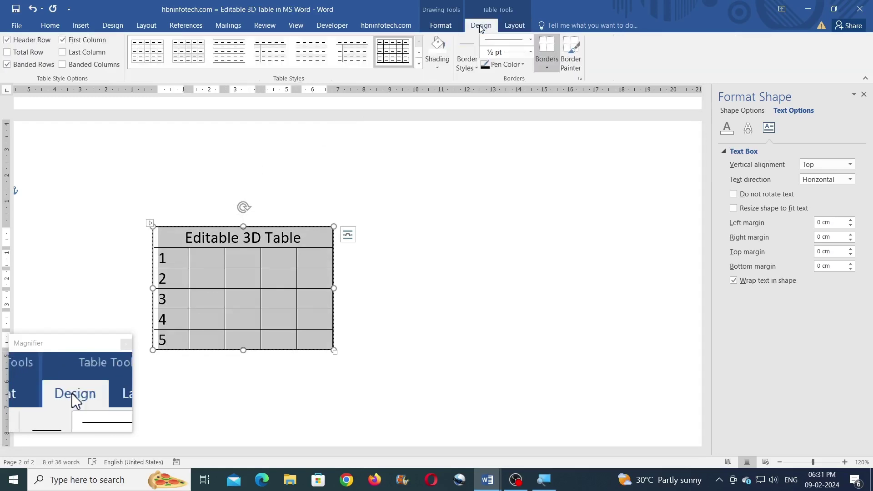
click(530, 52)
click(509, 123)
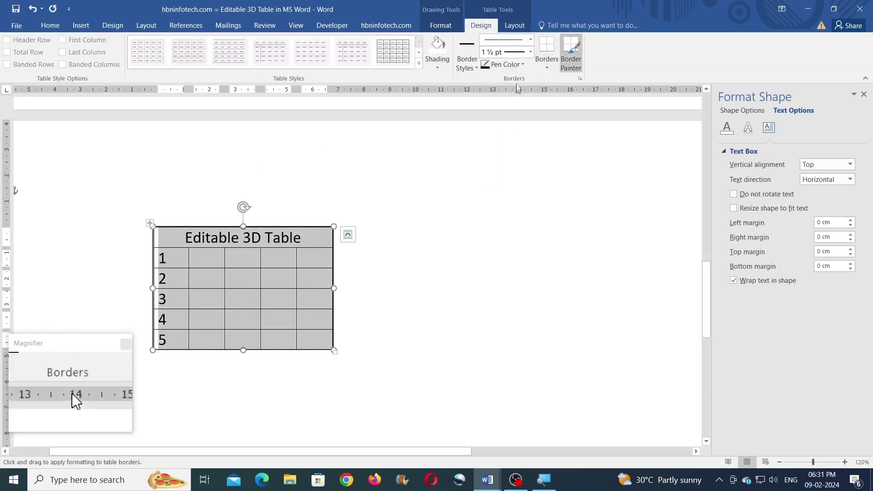
click(547, 67)
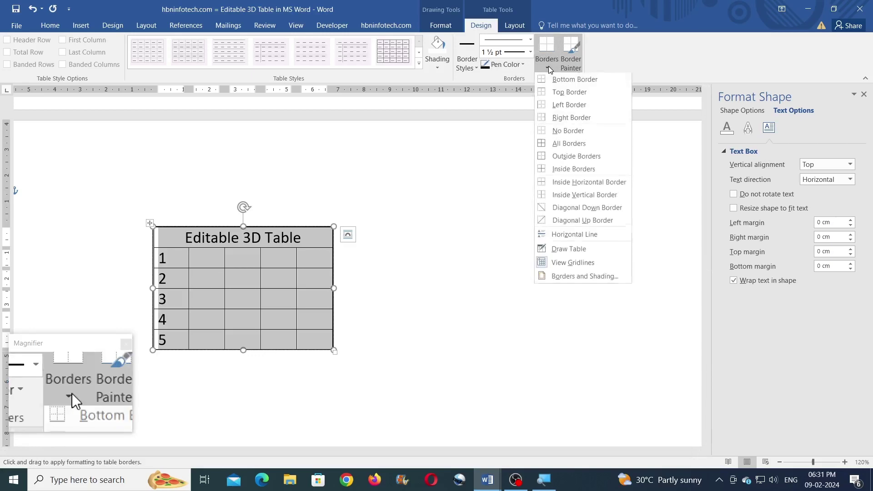
click(564, 144)
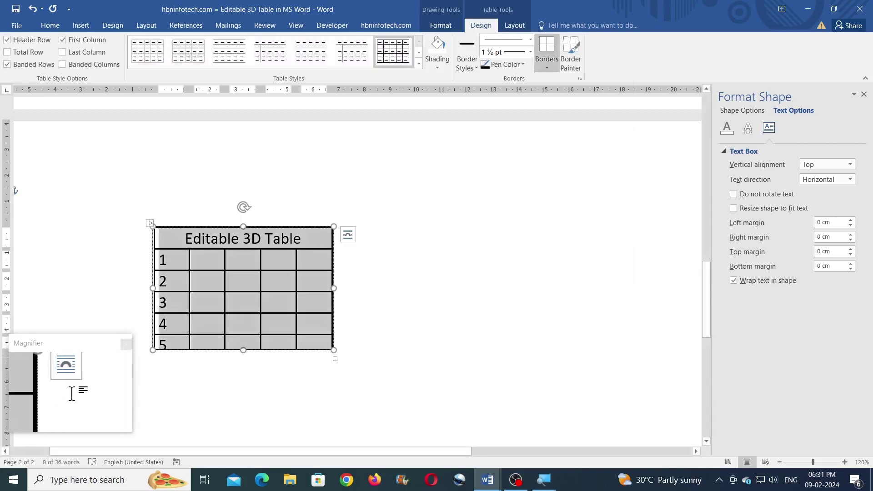
click(322, 228)
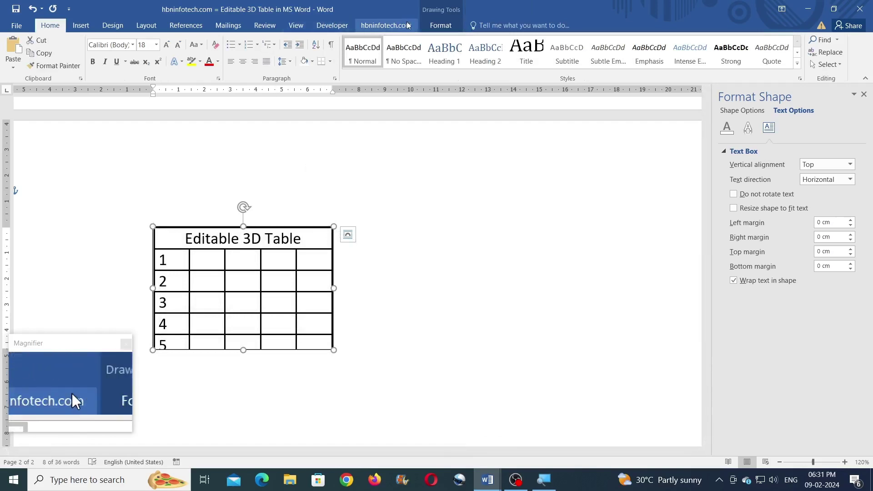
Step: Apply the Isometric Top Up 3-D rotation preset to the table's text box
click(441, 25)
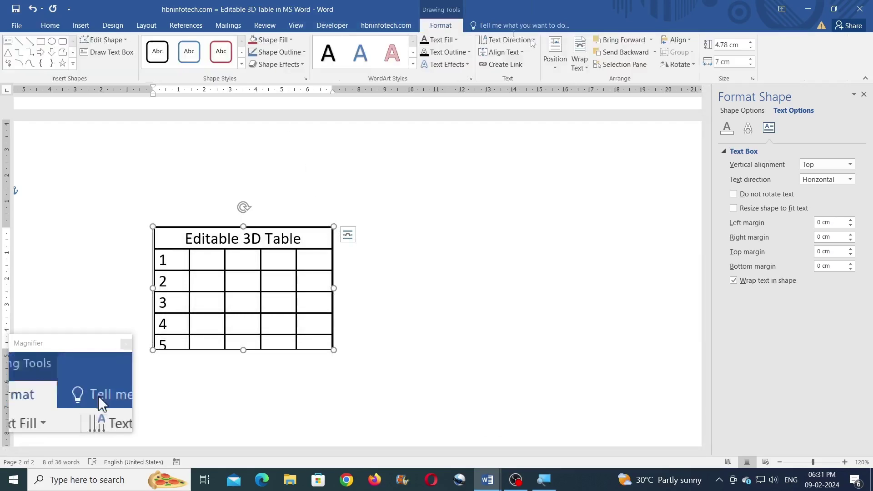
click(748, 112)
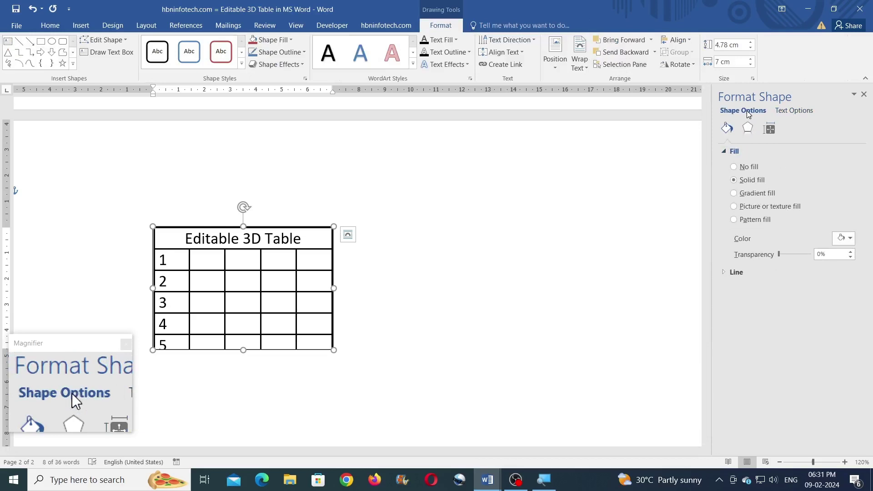
click(748, 129)
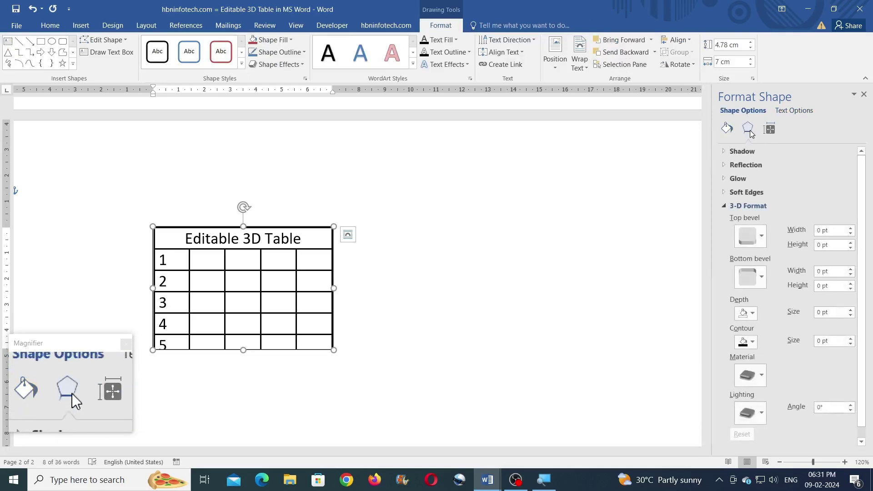
scroll(814, 311, down, 1)
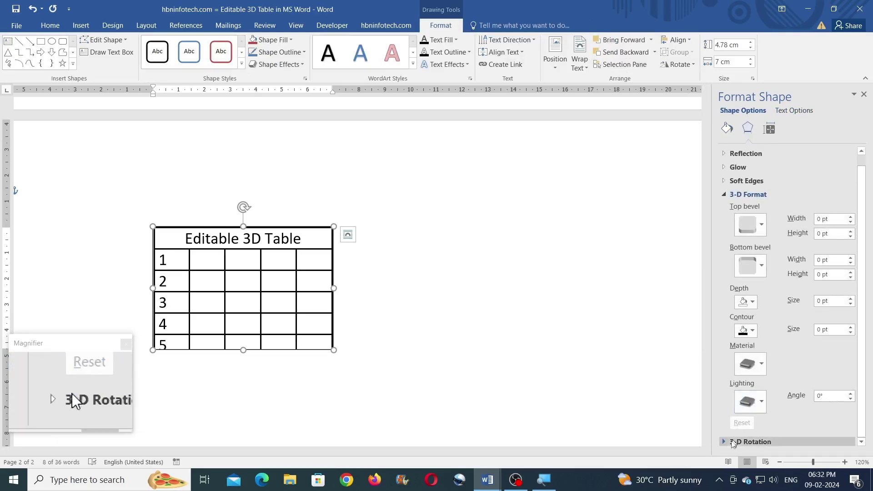
click(730, 442)
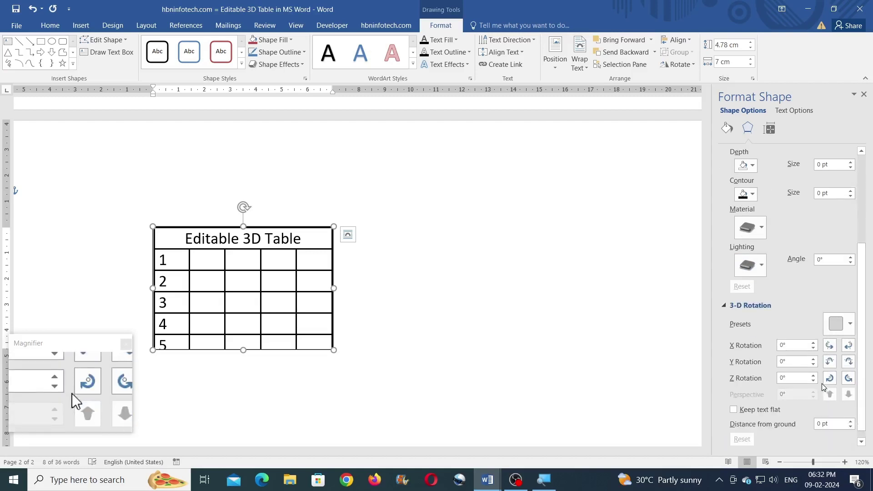
click(841, 322)
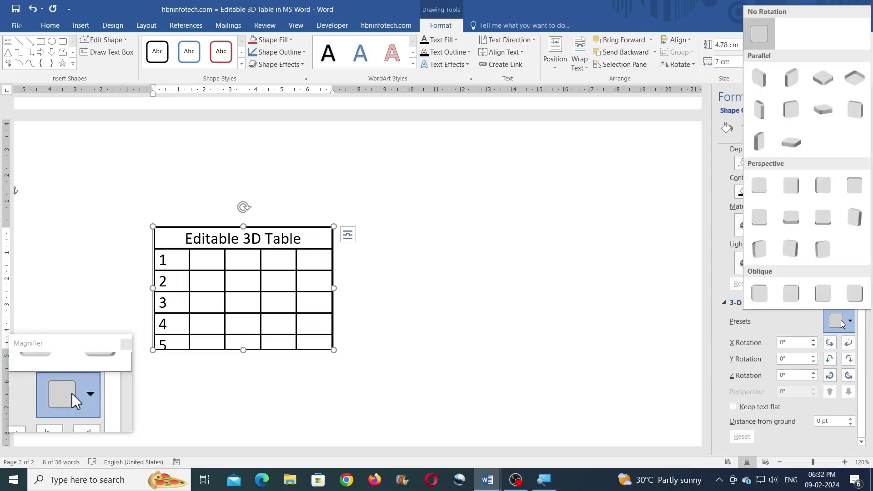
click(823, 78)
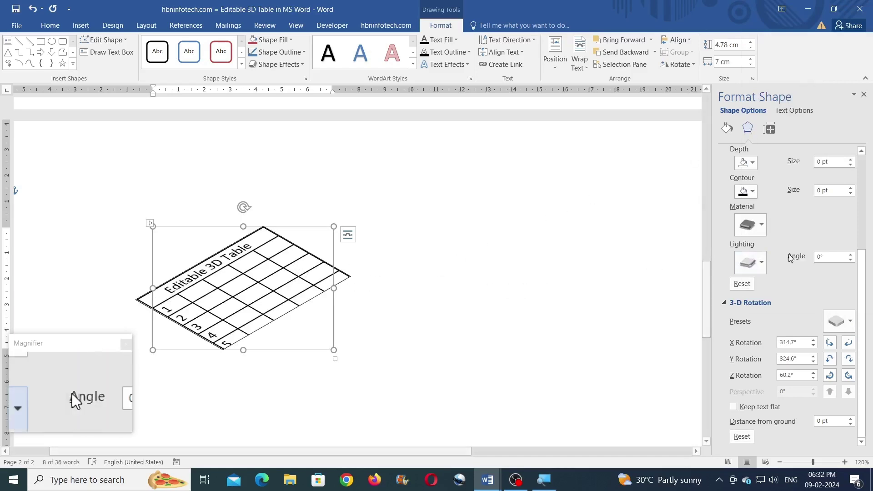
scroll(791, 257, up, 3)
Step: Give the table a 20 pt white depth and a 1.5 pt contour
scroll(785, 256, up, 2)
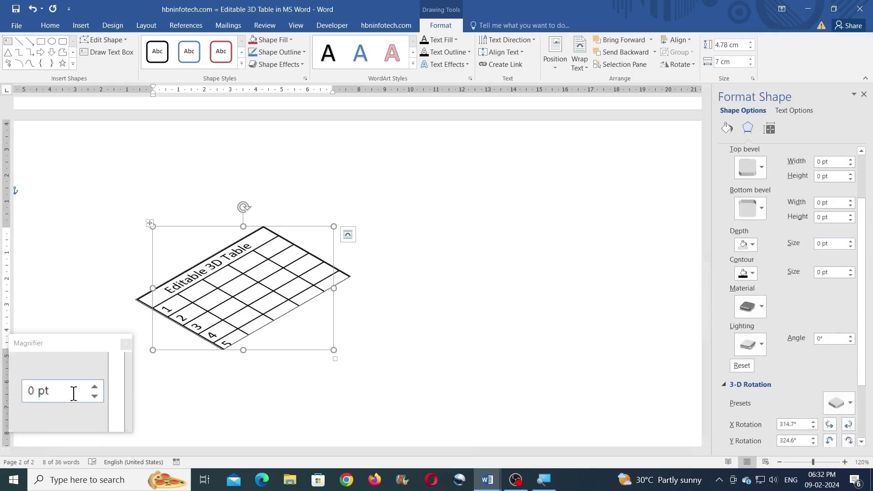
click(805, 242)
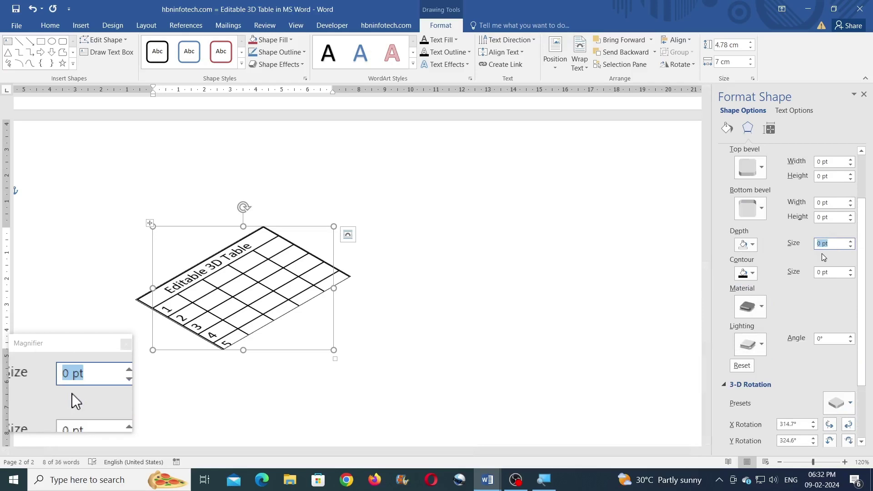
text(20)
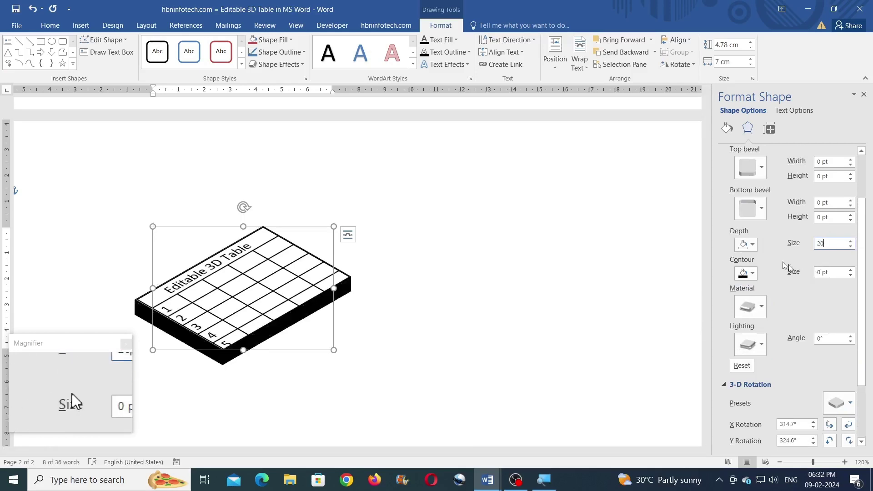
click(750, 244)
click(739, 270)
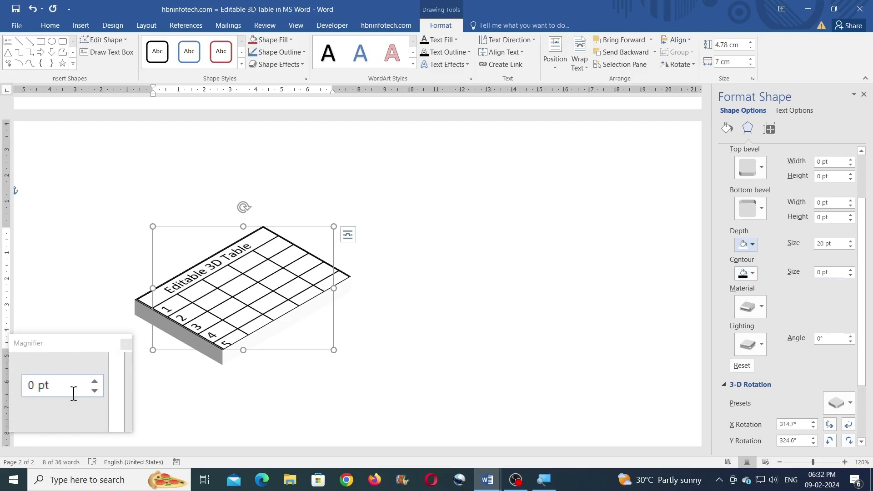
click(850, 270)
click(850, 269)
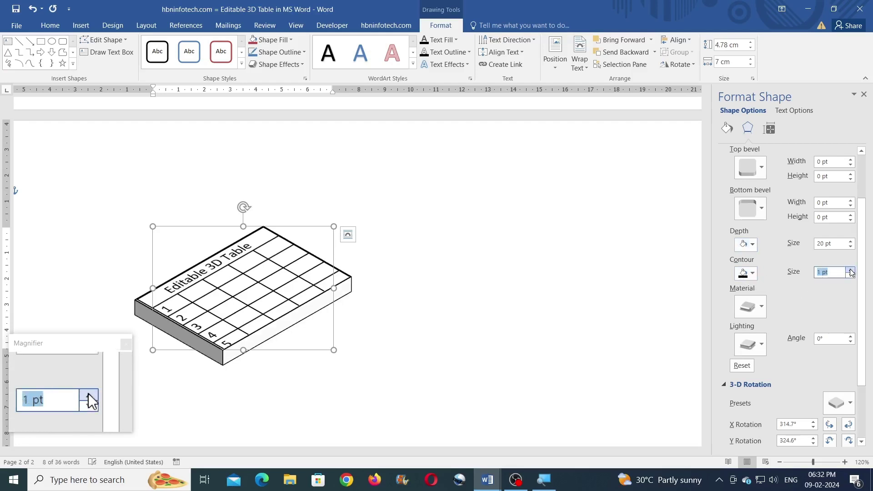
click(850, 269)
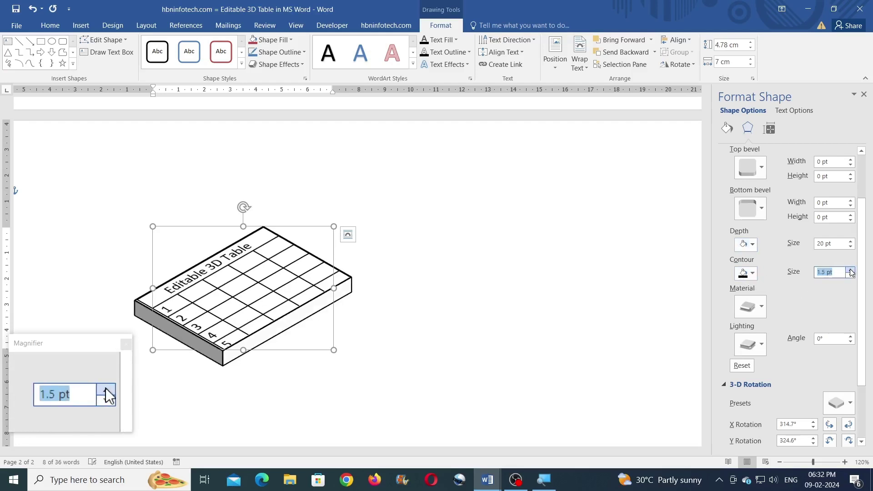
Step: Apply Special lighting and nudge the table's Y and Z rotation to a new angle
click(761, 344)
click(845, 327)
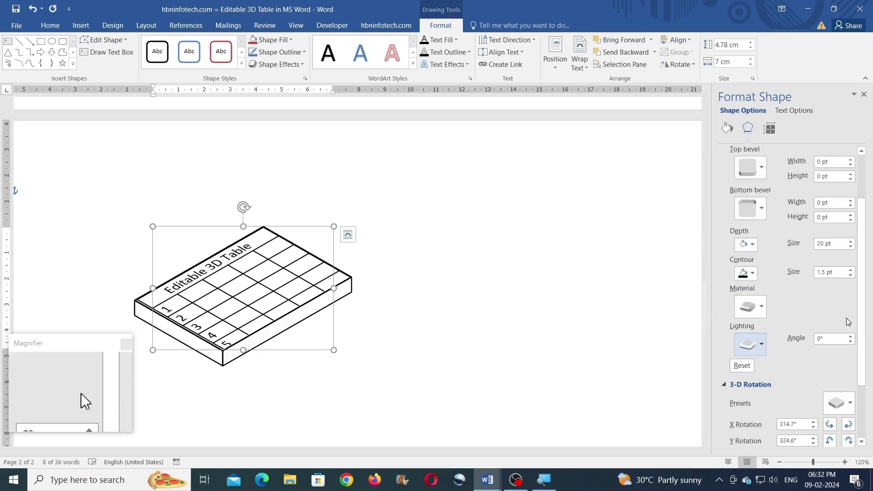
scroll(859, 358, down, 3)
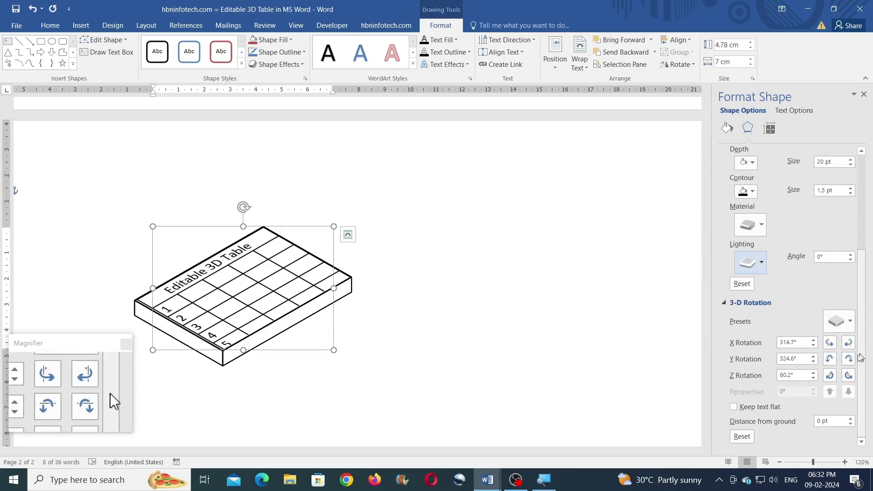
click(830, 359)
click(829, 375)
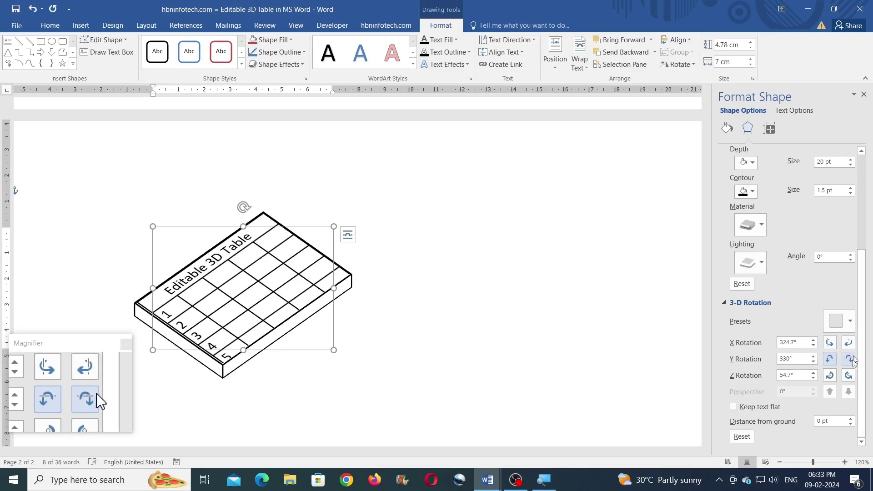
click(829, 376)
click(830, 375)
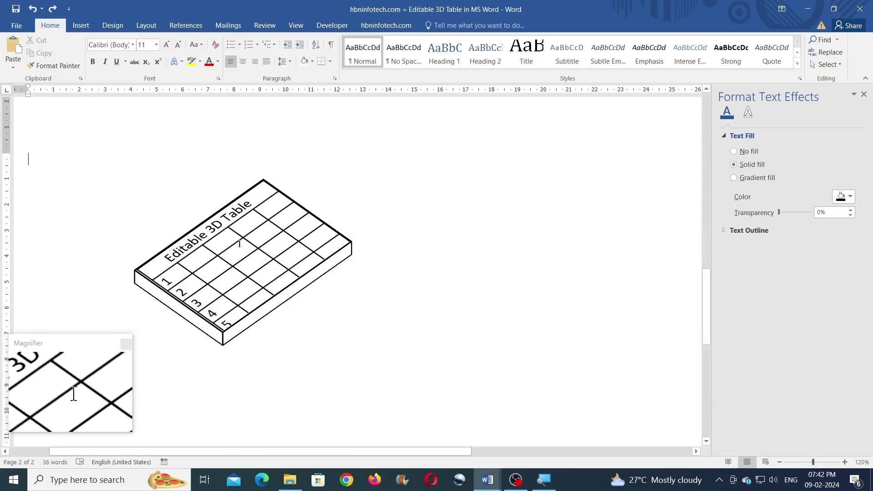
Step: Drag the table to its text box's top-left corner and check the 3-D result
click(258, 217)
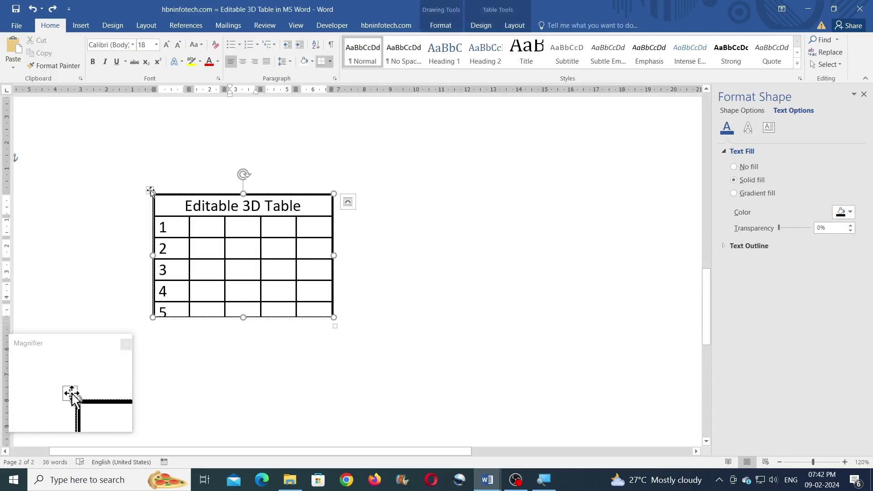
click(150, 189)
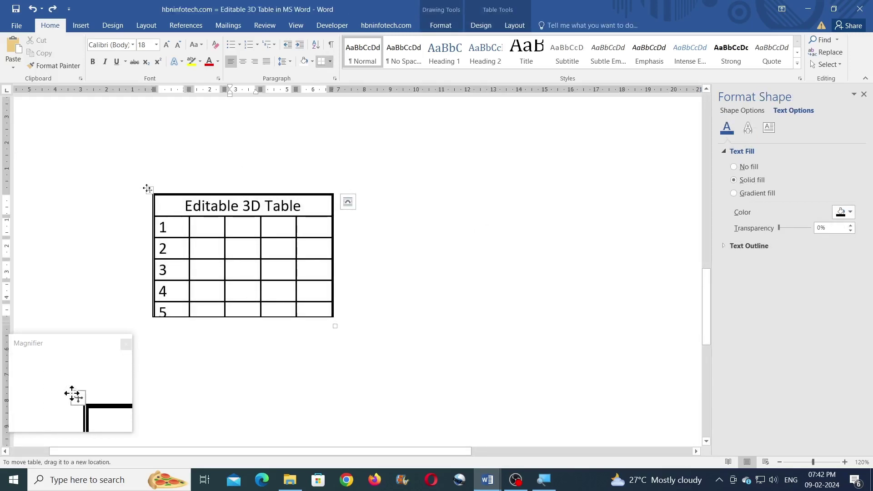
click(147, 189)
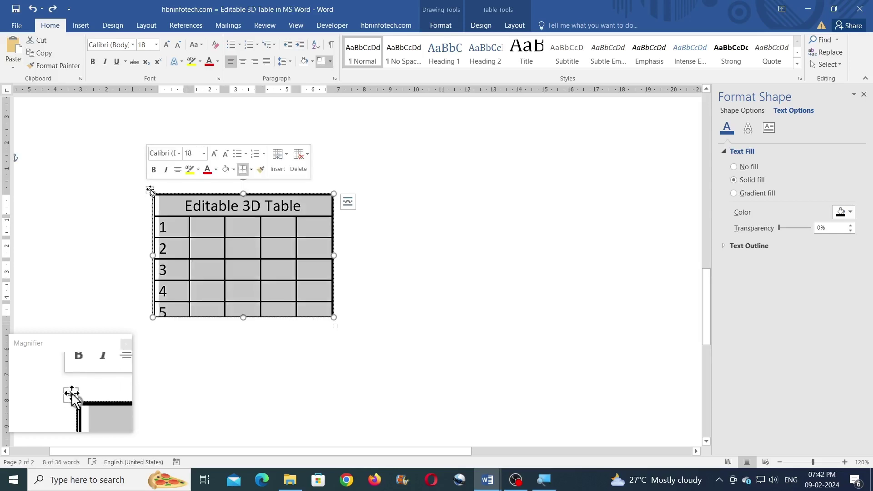
click(159, 195)
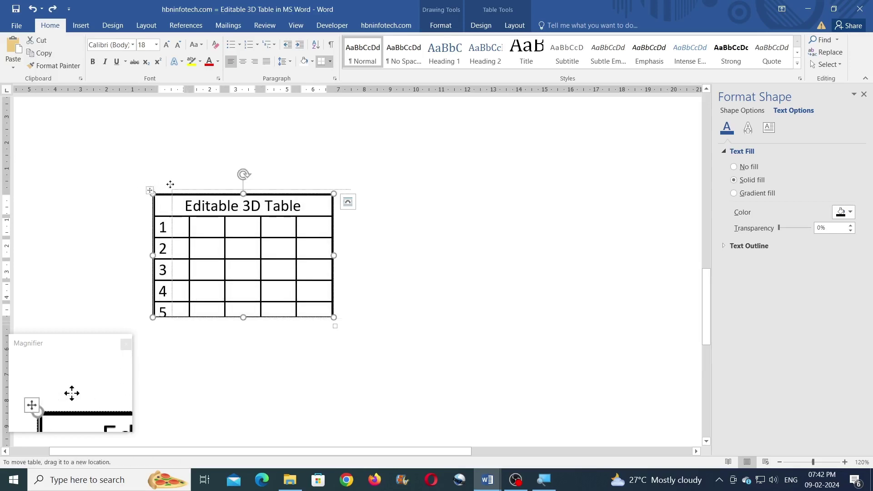
drag(170, 184, 148, 189)
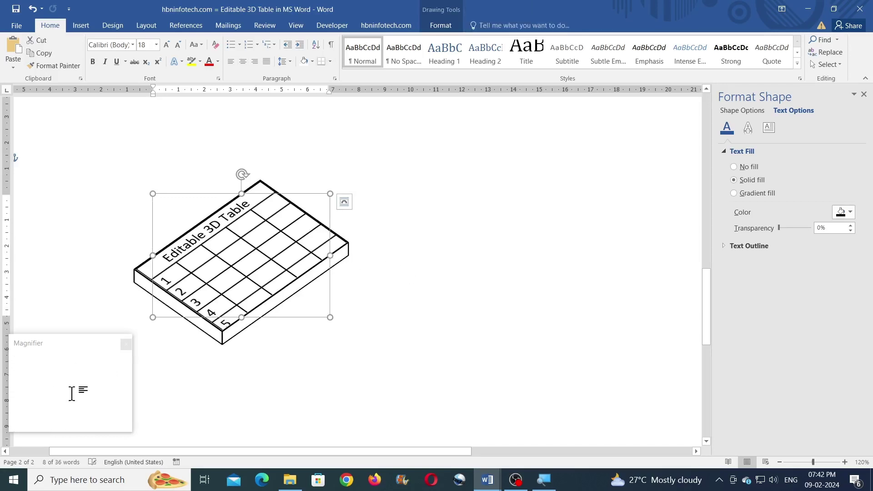
click(425, 276)
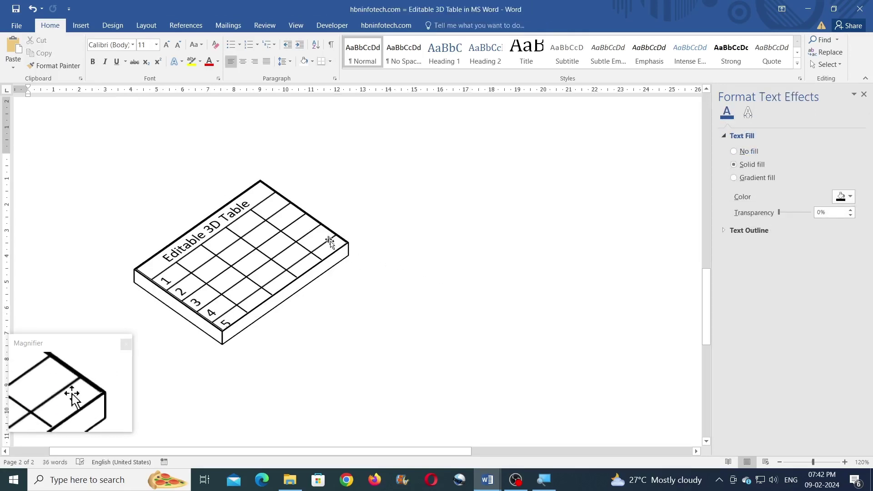
click(280, 304)
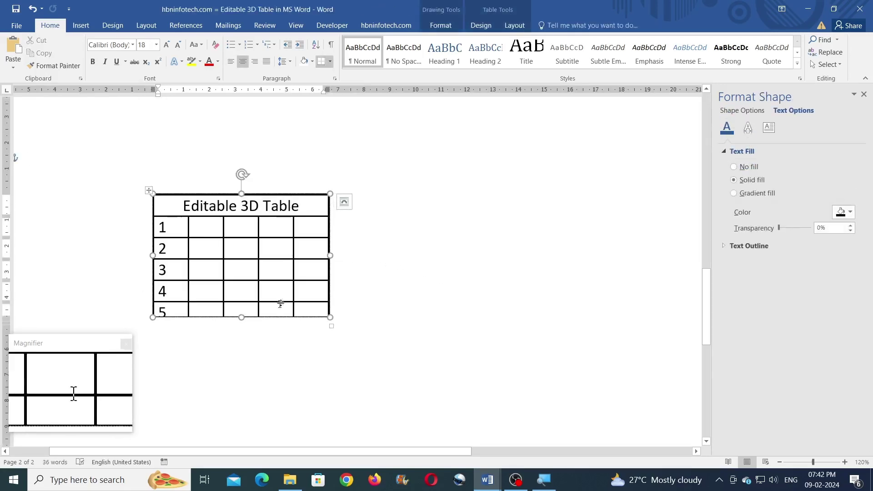
click(241, 318)
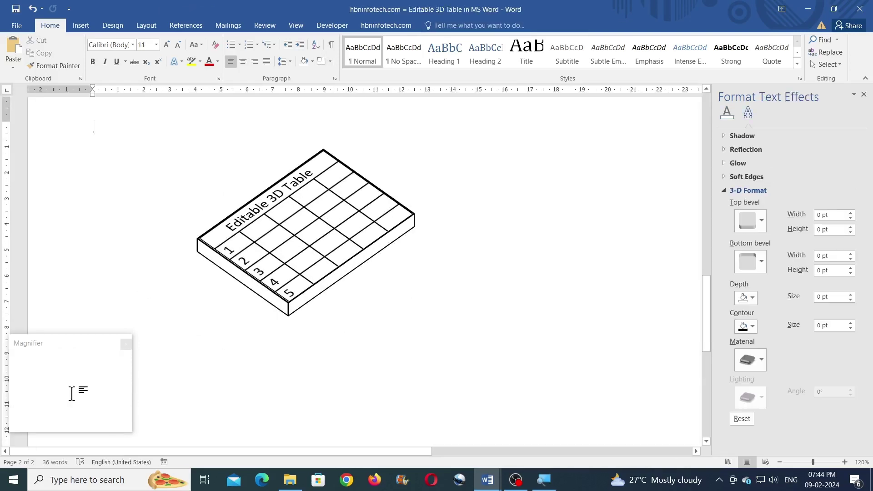
Step: Start a new third page and insert a Simple Text Box with its sample text deleted
key(ctrl+Return)
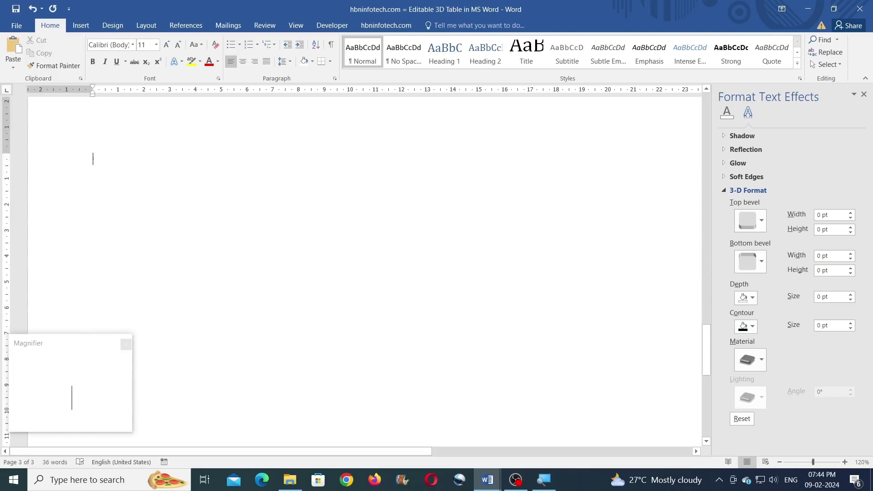
click(81, 25)
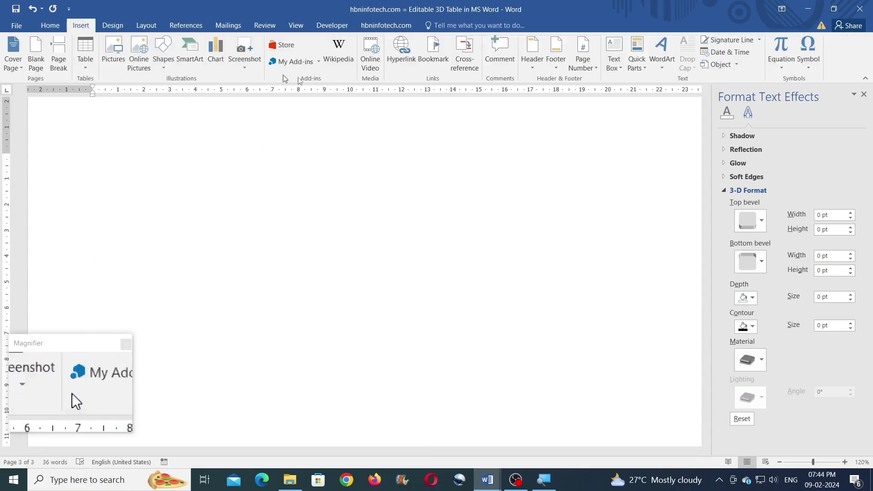
click(620, 67)
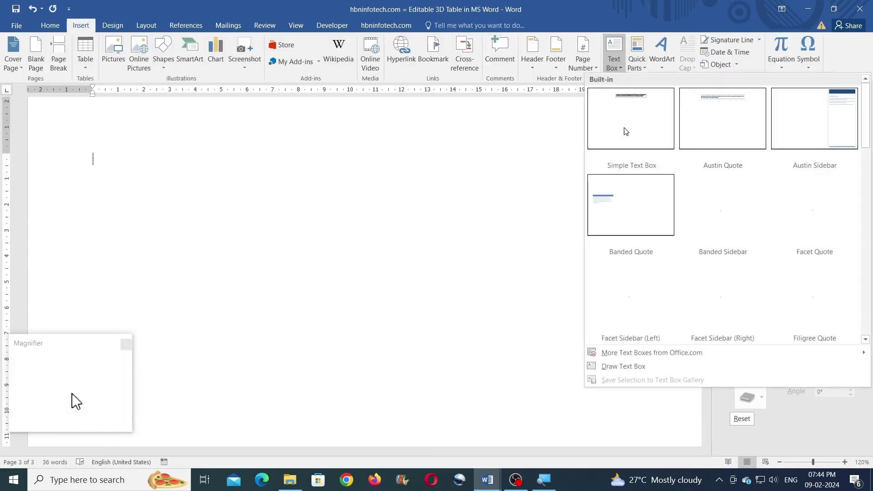
click(629, 131)
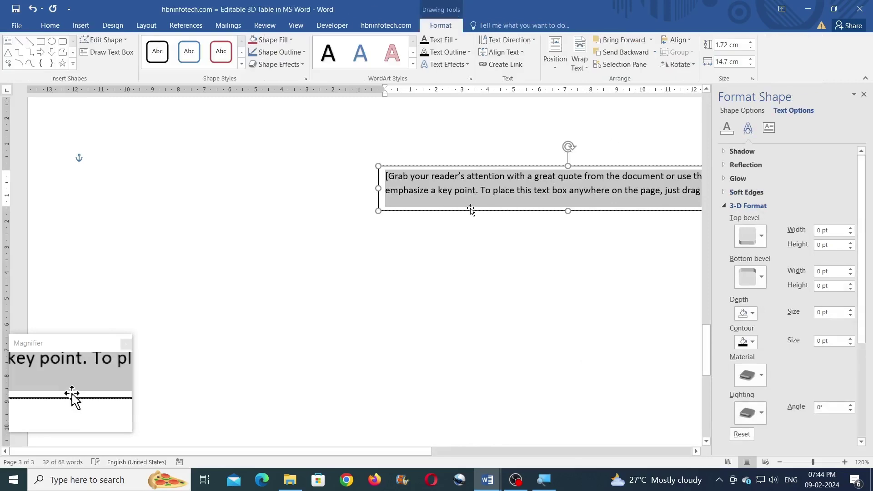
key(Delete)
Step: Resize the text box to a 3 cm by 3 cm square and move it to the page centre
click(734, 44)
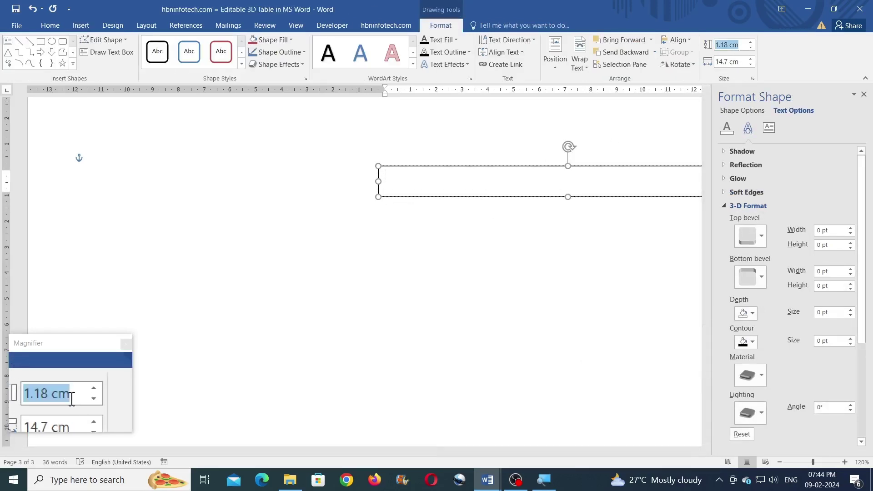
text(3)
click(739, 63)
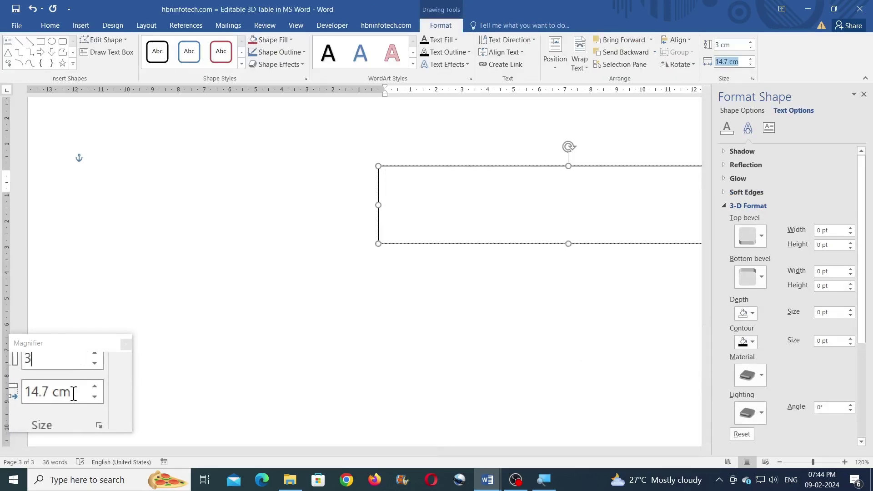
text(3)
key(Return)
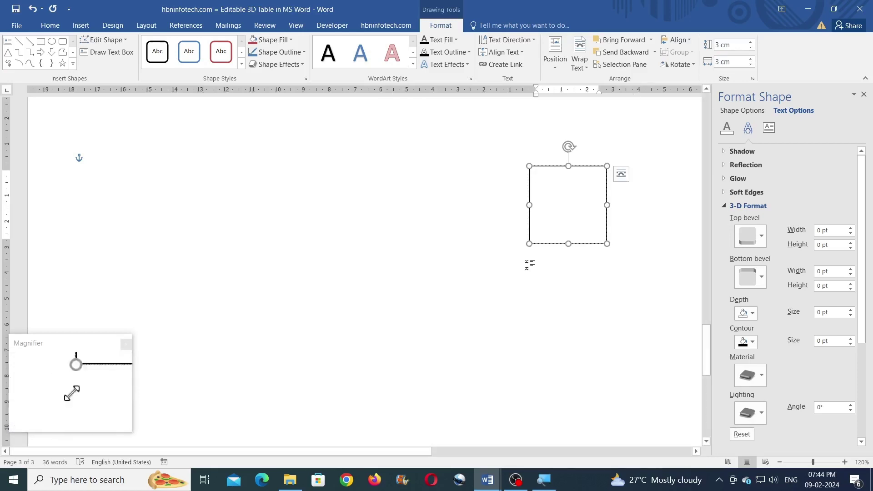
drag(583, 243, 316, 312)
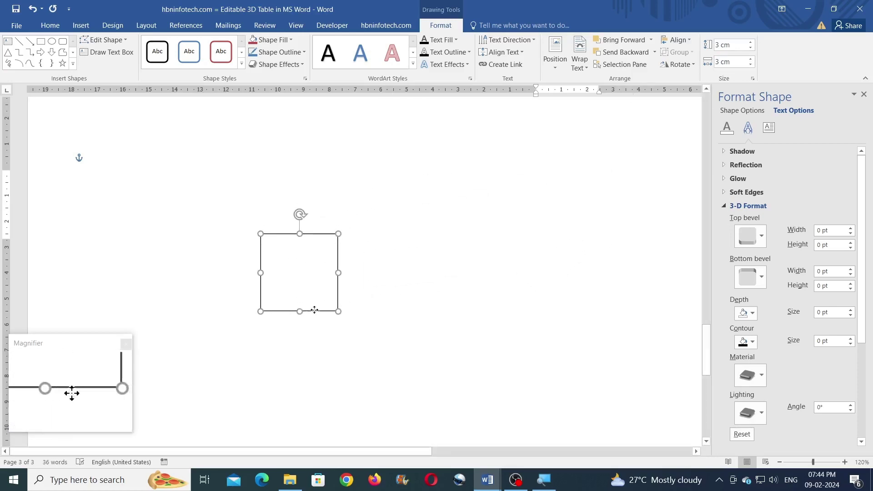
Step: Set the text box's left, right, top and bottom inner margins all to 0 cm
click(770, 129)
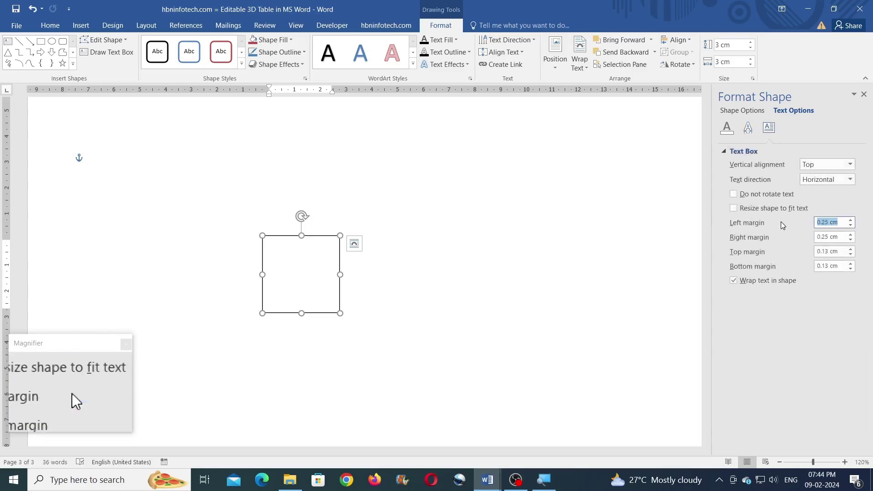
text(0)
key(Tab)
text(0)
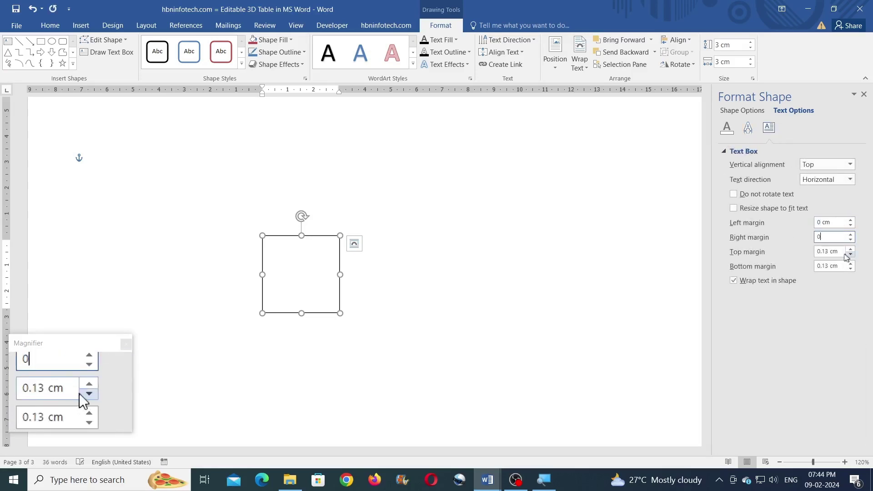
double_click(842, 251)
text(0)
key(Tab)
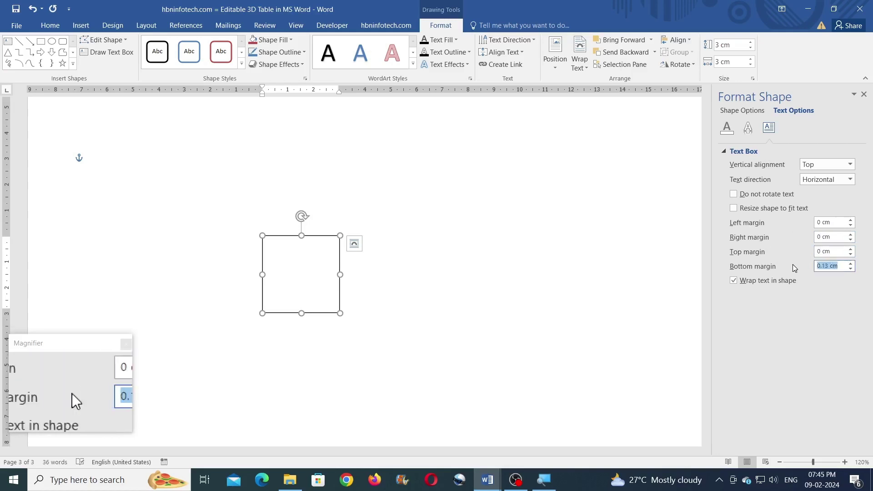
text(0)
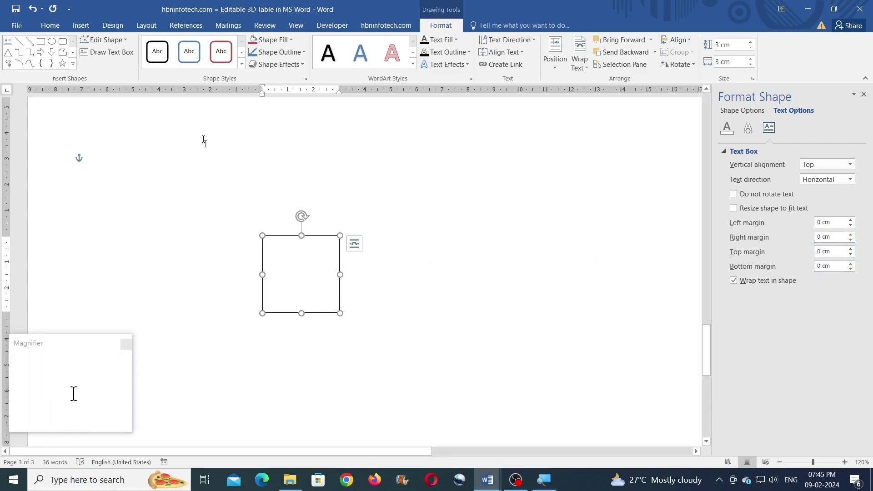
click(78, 26)
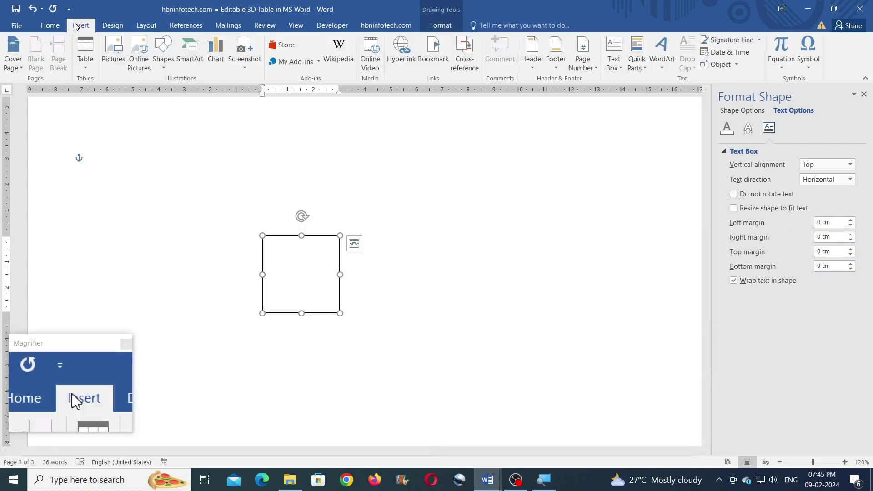
Step: Insert a single-cell table sized 3 cm by 3 cm, with content centred both ways
click(84, 69)
click(83, 94)
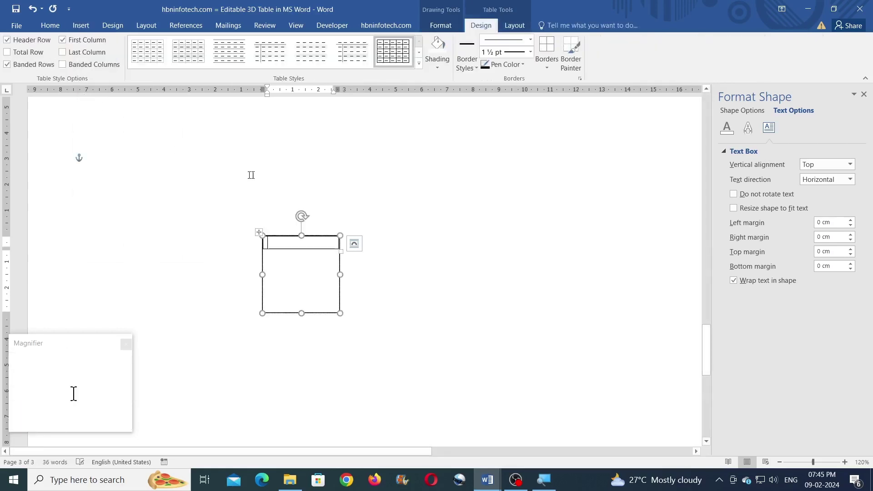
click(514, 25)
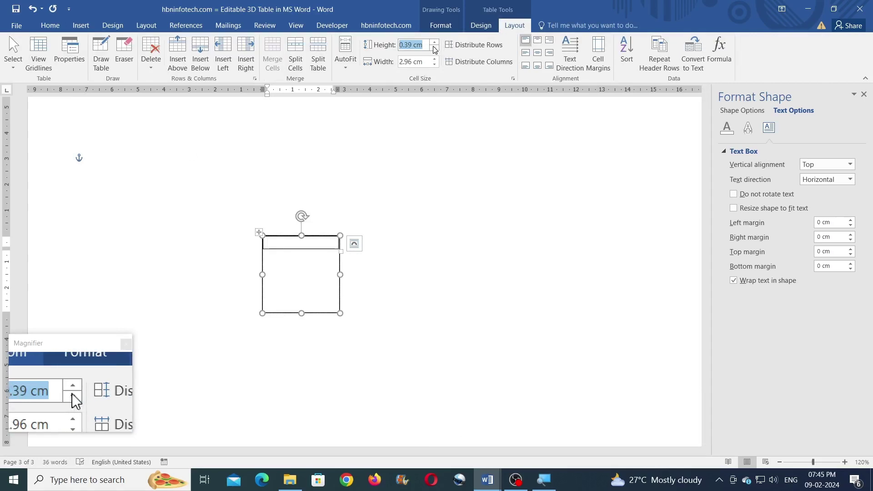
text(3)
click(421, 62)
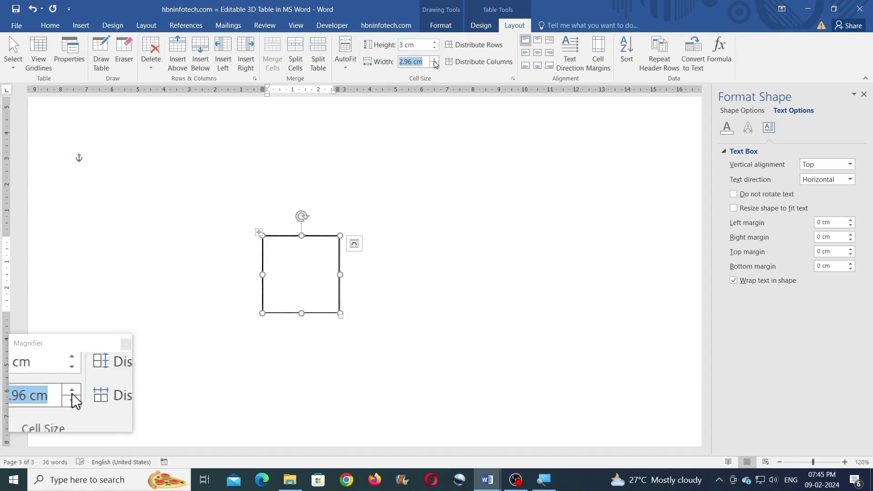
text(3)
key(Return)
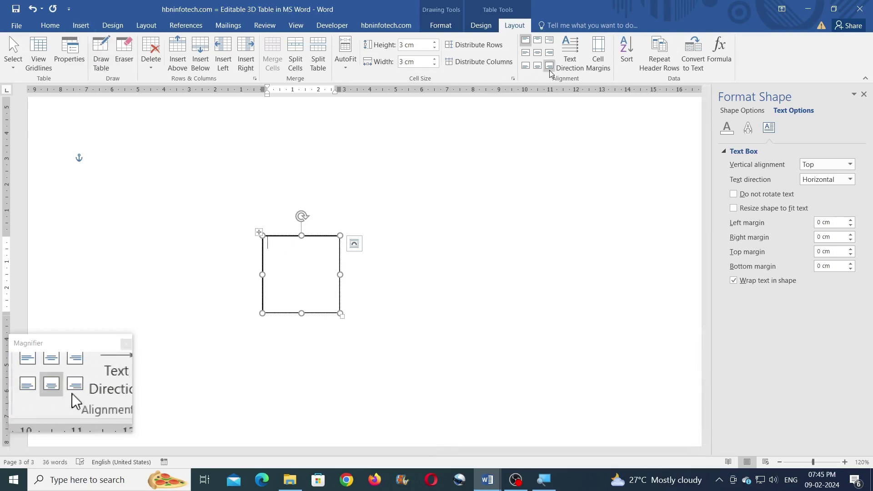
click(539, 58)
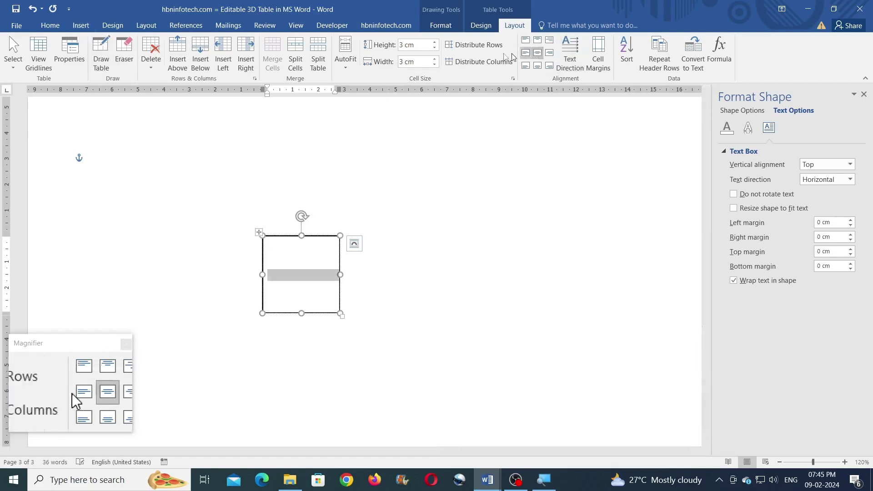
Step: Type a 72 pt Cooper Black letter A in the cell and select the box
click(59, 27)
click(156, 44)
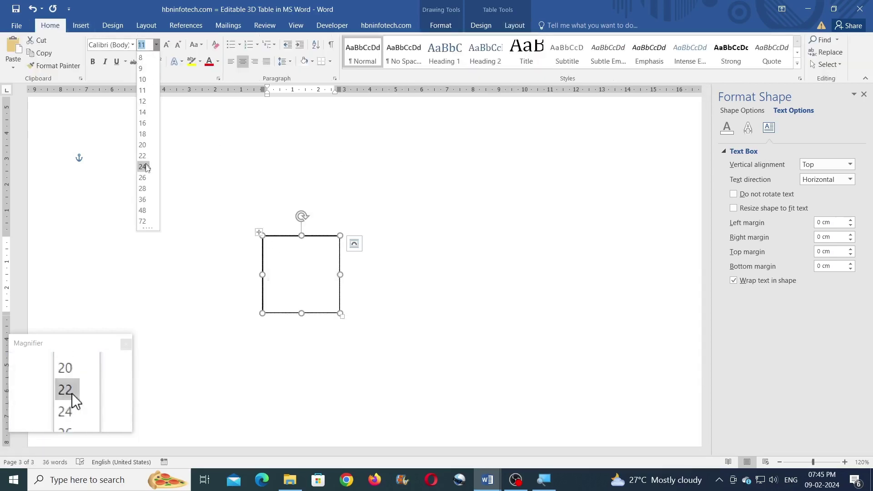
click(143, 219)
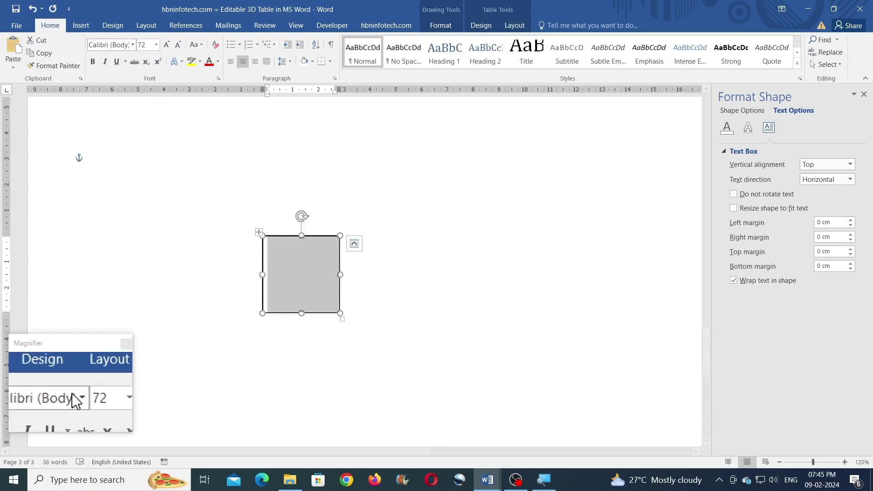
click(133, 45)
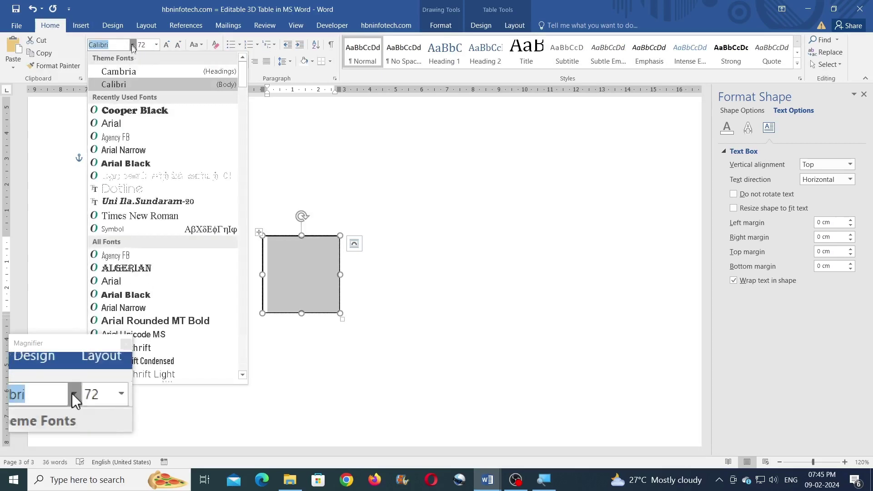
click(123, 110)
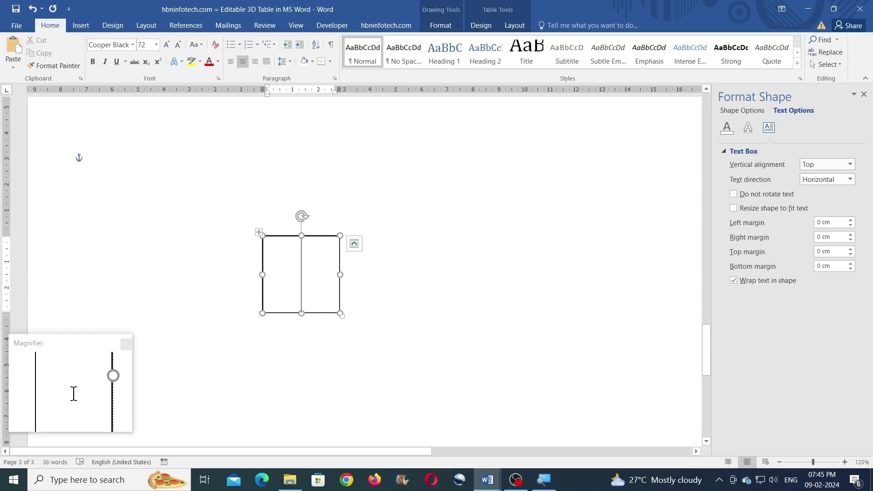
text(A)
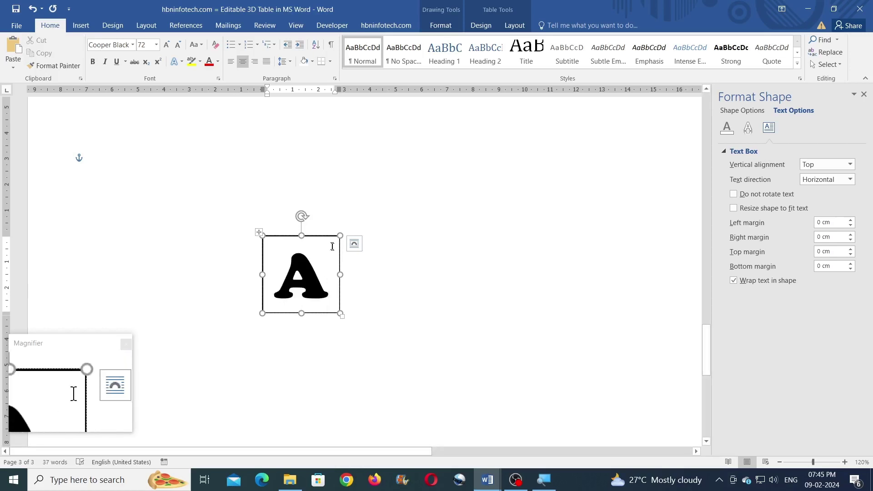
click(329, 240)
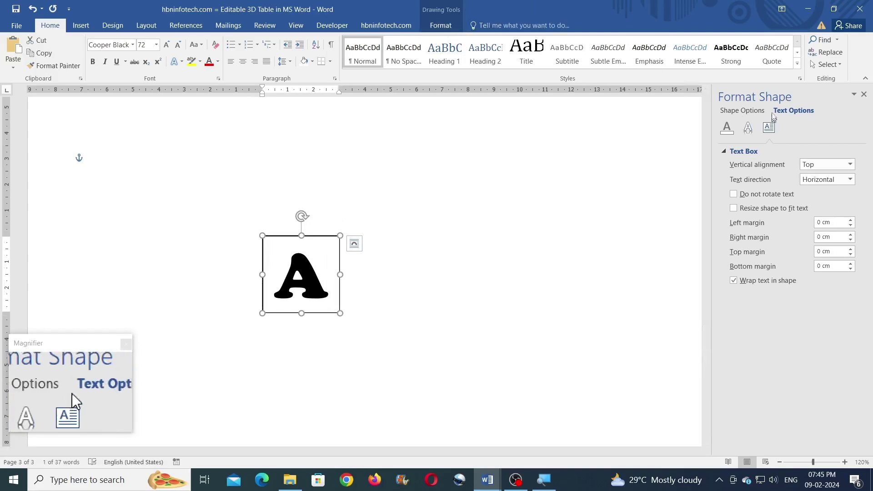
Step: Apply a Parallel 3-D Rotation preset (X 314.7°, Y 324.6°, Z 60.2°) to the A box
click(750, 113)
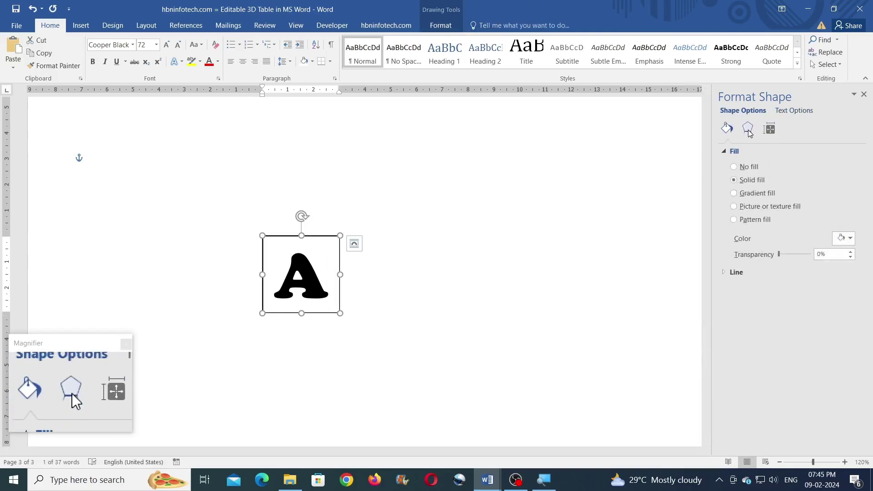
click(748, 129)
scroll(854, 273, down, 5)
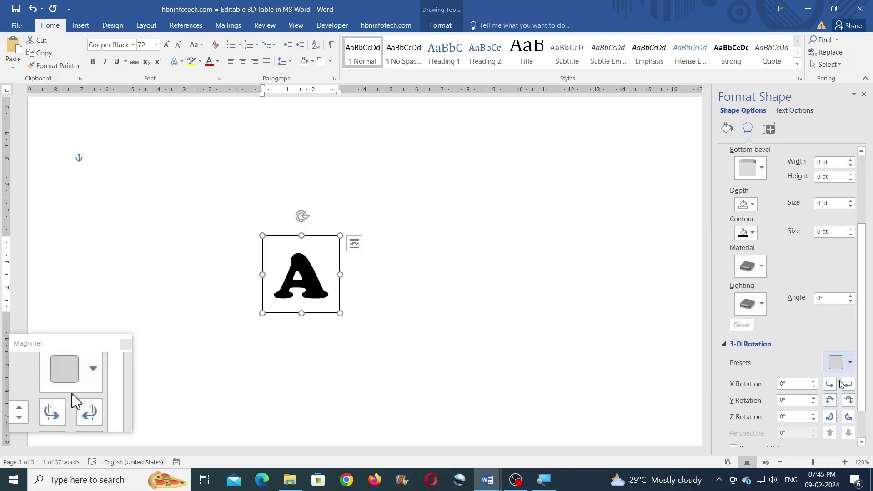
click(850, 364)
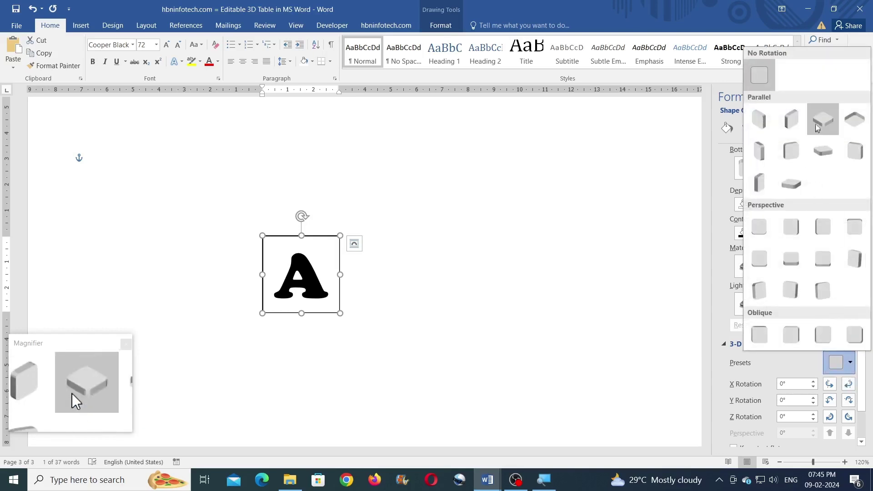
click(822, 120)
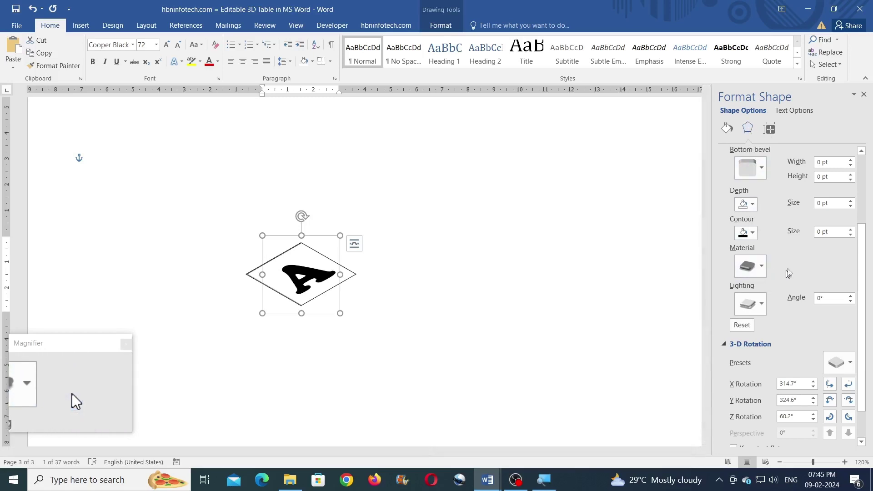
scroll(793, 270, up, 2)
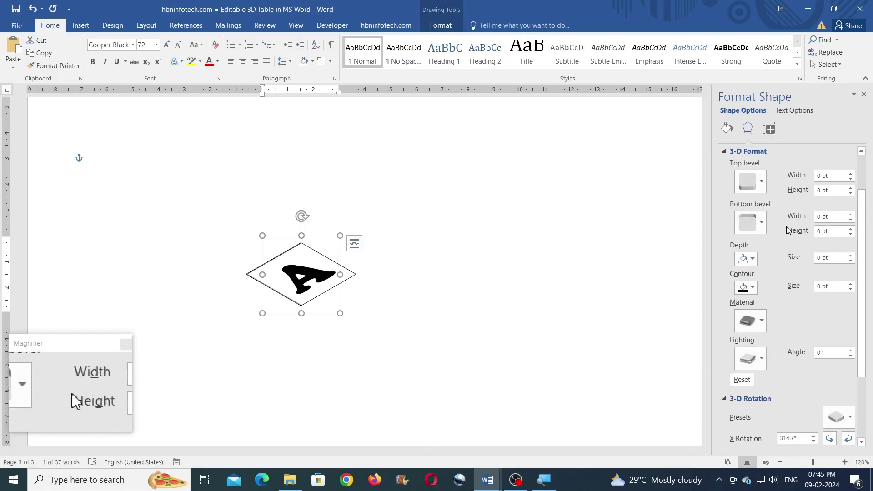
Step: Give the letter A a 10 pt 3-D depth with white sides
click(782, 112)
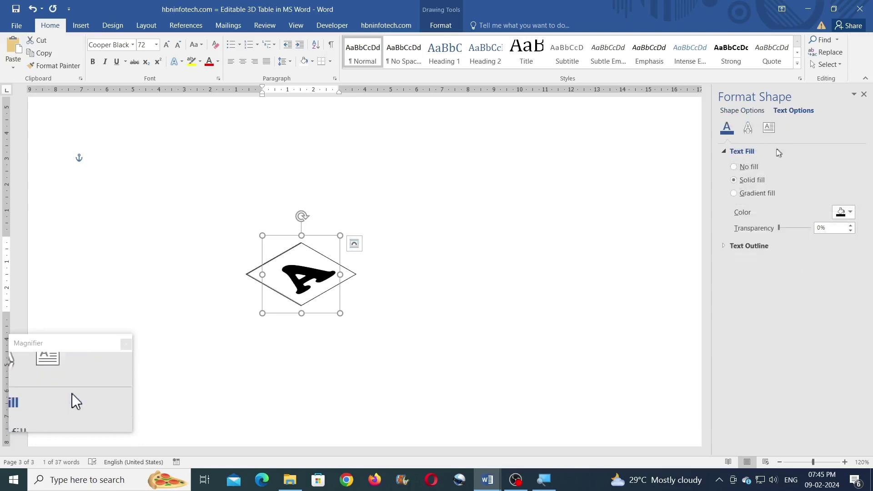
click(747, 129)
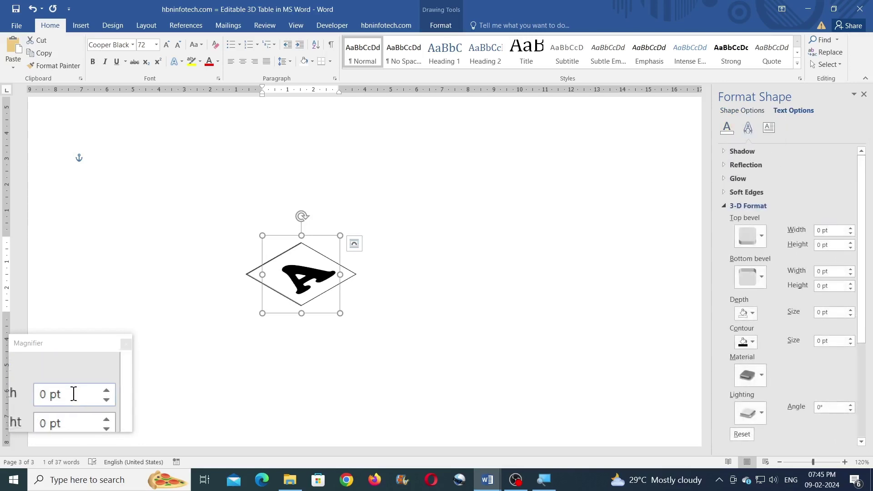
scroll(835, 259, down, 1)
drag(836, 290, 819, 288)
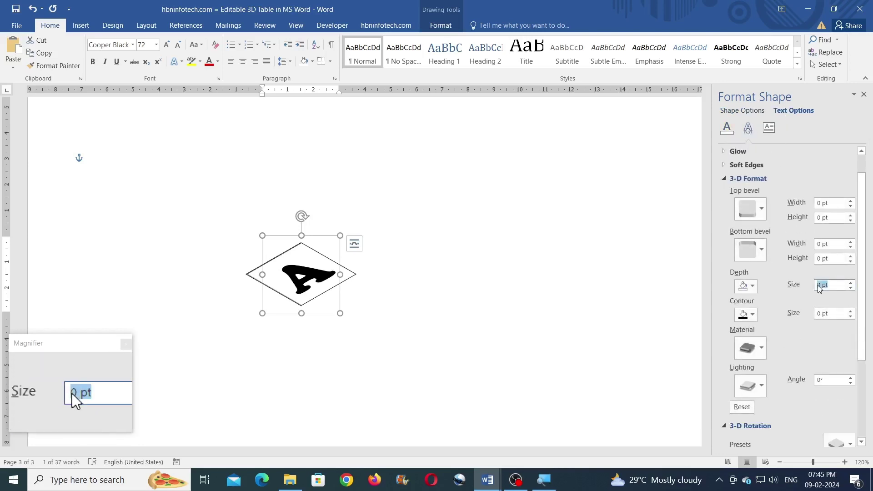
text(10)
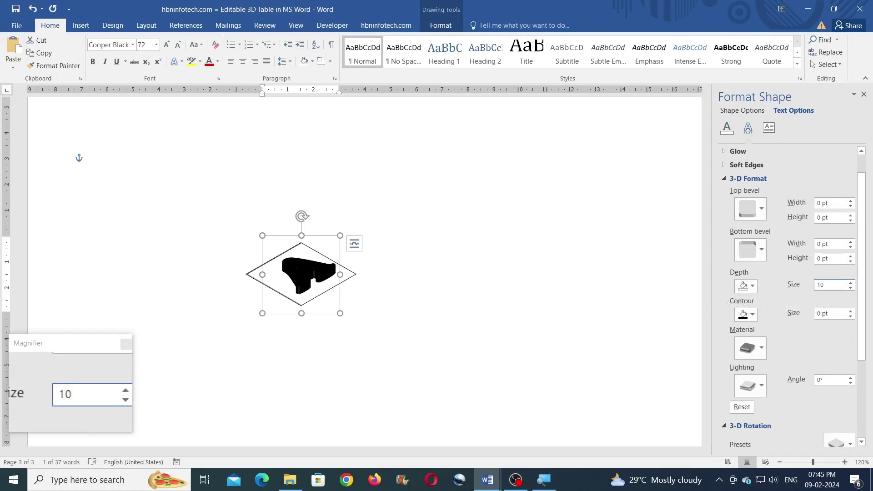
click(750, 288)
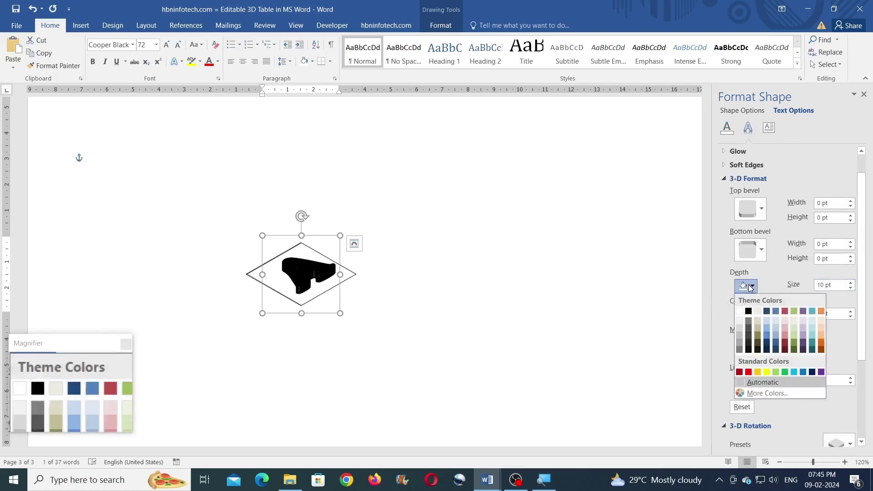
click(742, 312)
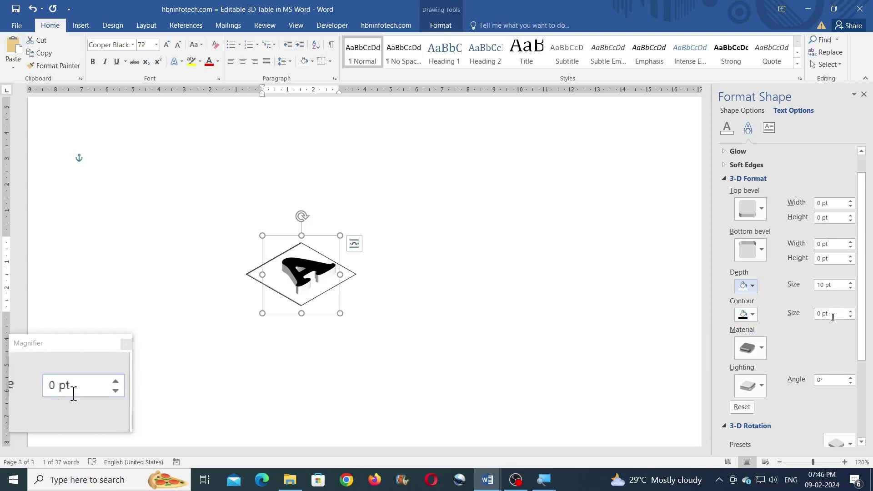
Step: Add a 0.5 pt contour and brighter Special lighting to the 3-D letter
click(850, 311)
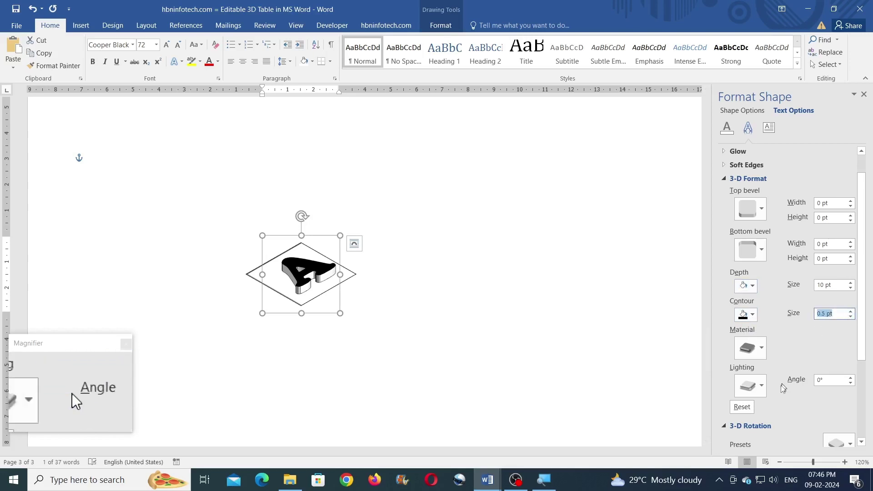
click(767, 387)
click(845, 359)
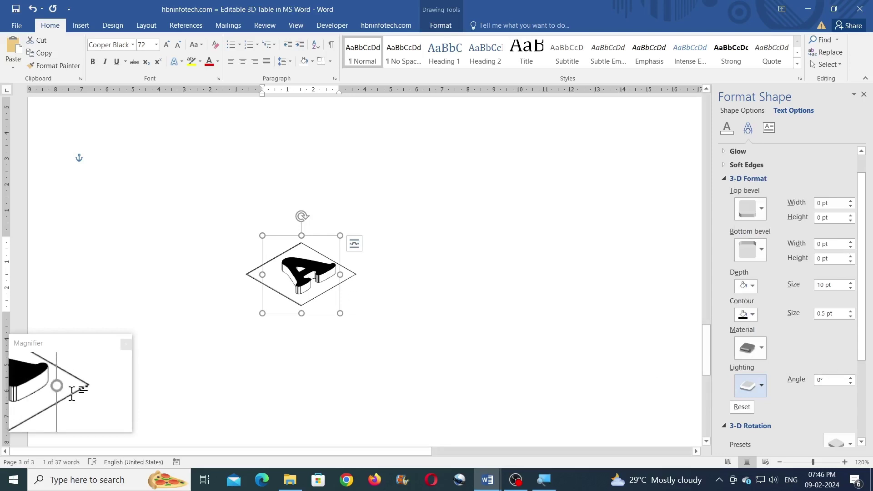
click(347, 277)
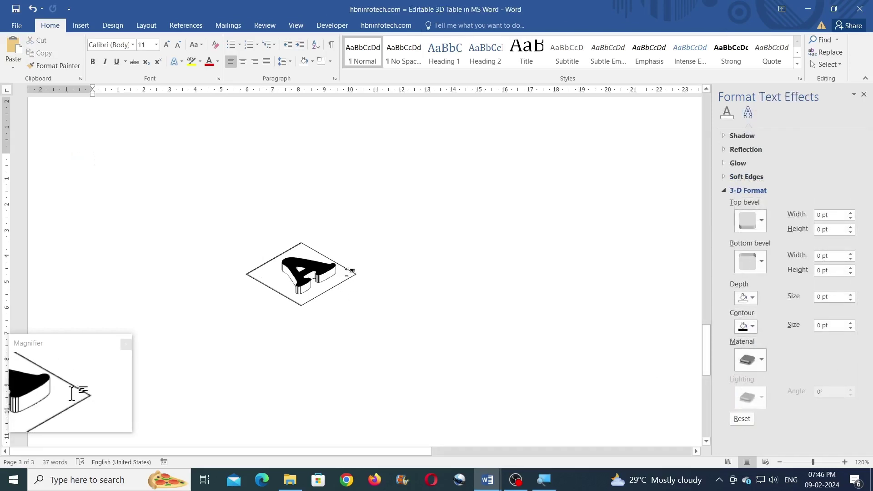
click(341, 273)
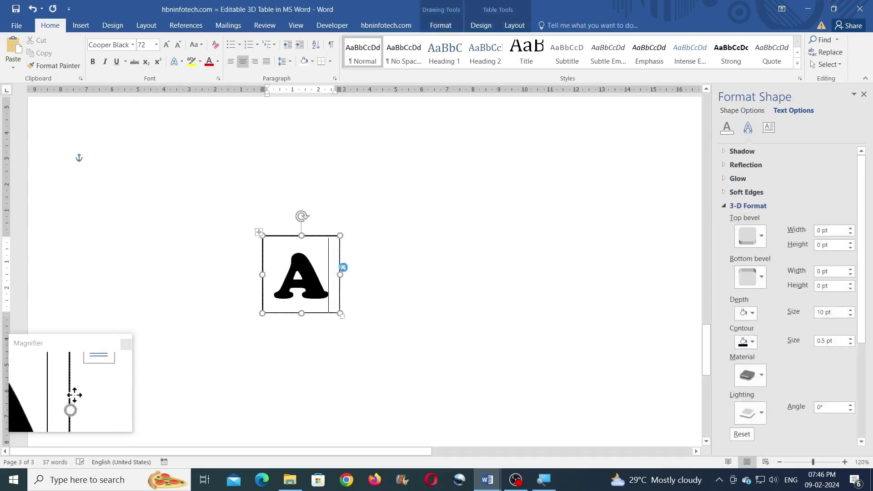
Step: Duplicate the A box and turn the copy upright with a Parallel preset (X 315°, Y 35°)
drag(343, 268, 425, 299)
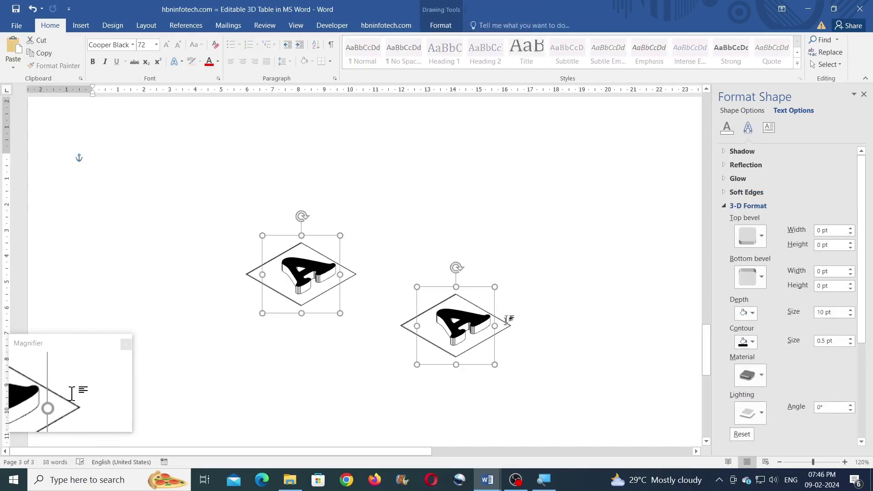
click(521, 313)
click(494, 317)
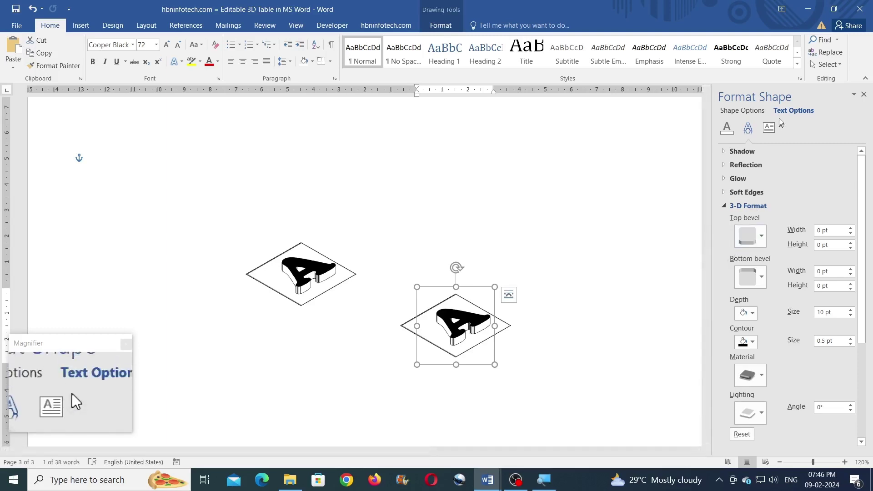
click(749, 113)
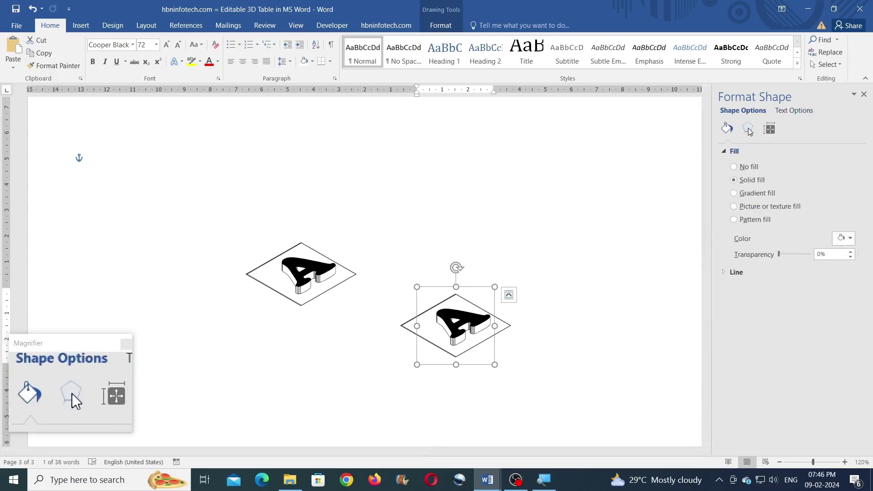
click(747, 128)
scroll(824, 332, down, 2)
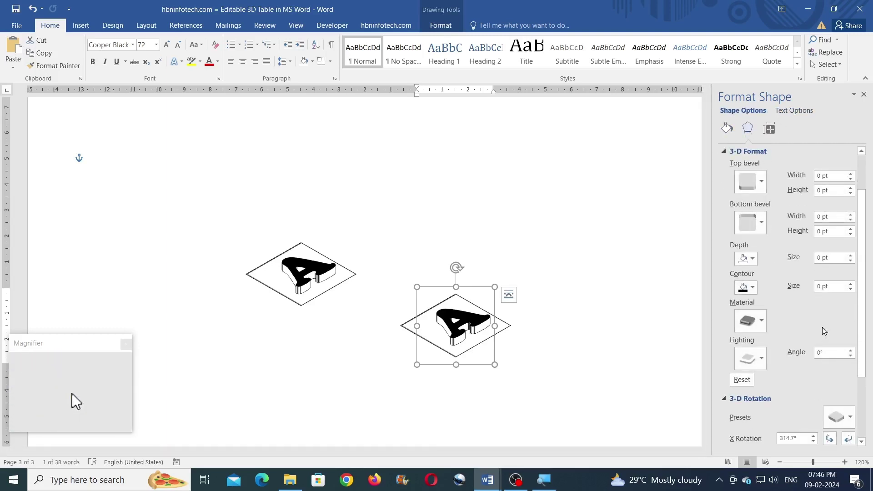
scroll(824, 332, down, 3)
click(835, 336)
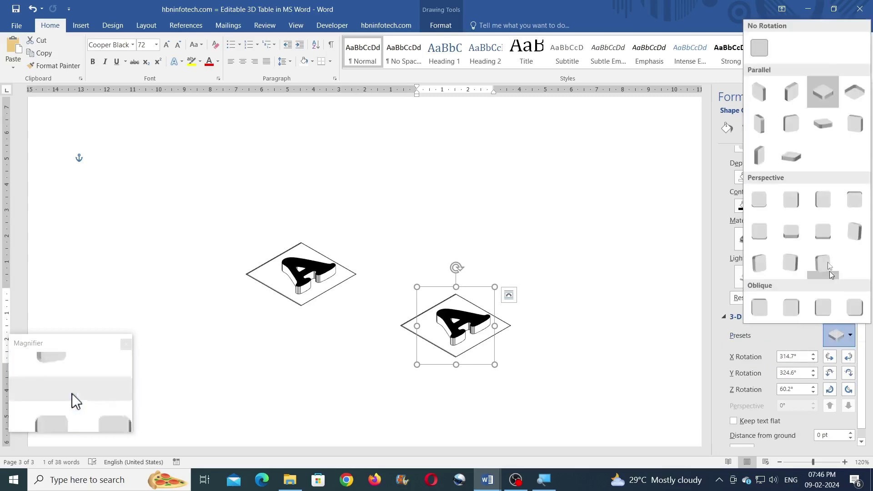
click(794, 101)
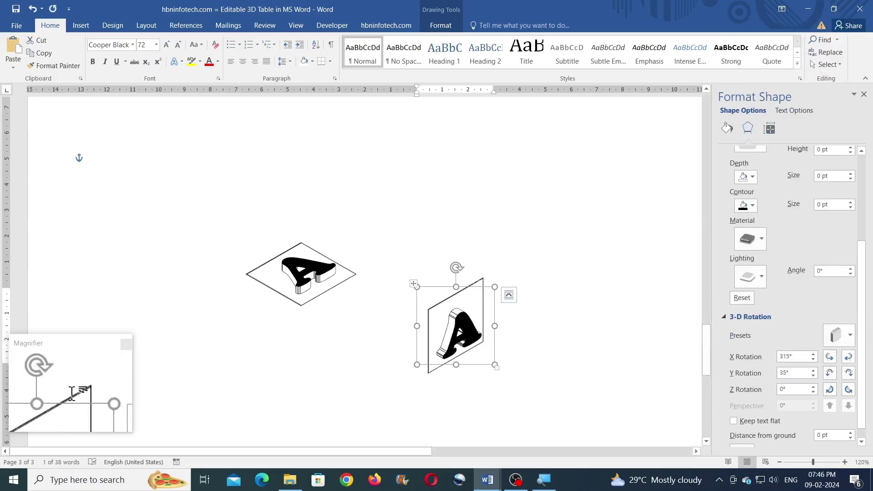
Step: Move the copy under the top face and replace its A with 4
drag(473, 285, 345, 281)
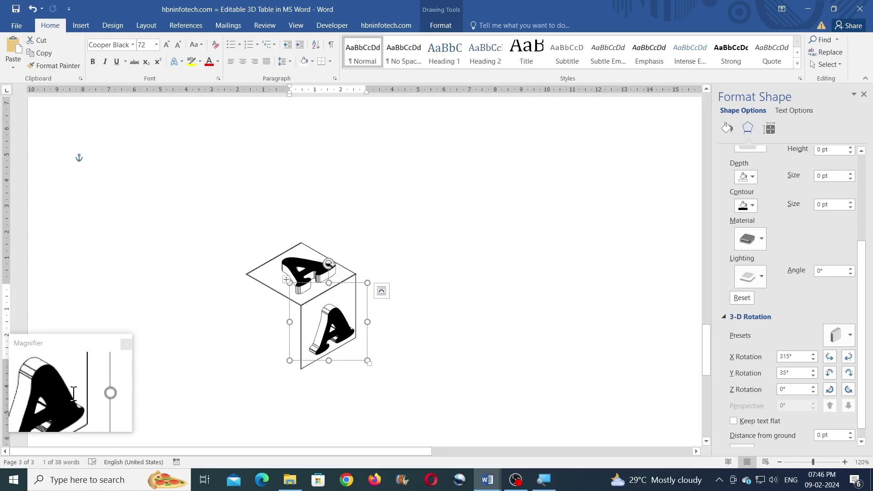
click(349, 322)
key(BackSpace)
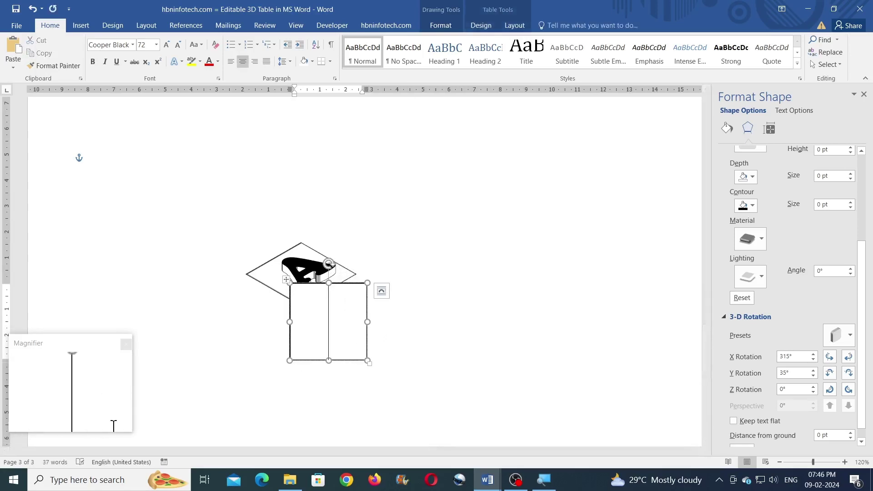
text(4)
click(357, 370)
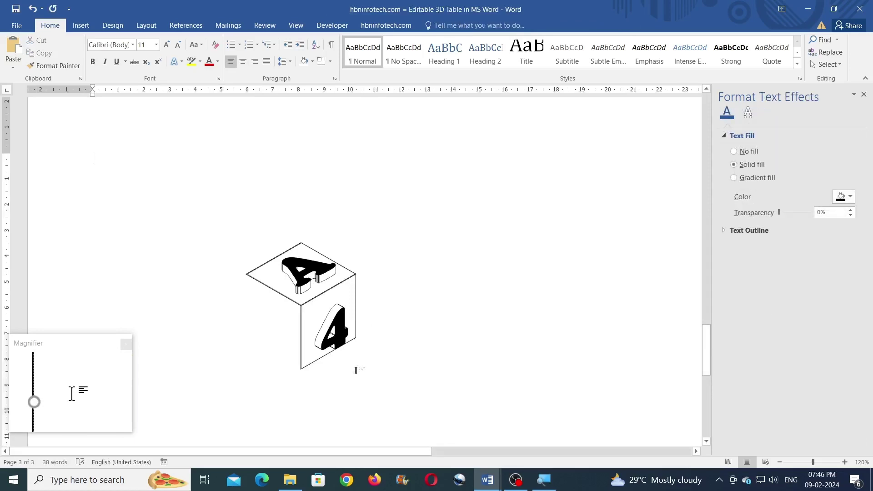
Step: Duplicate the 4 side face and select the copy
click(346, 284)
drag(346, 282, 446, 331)
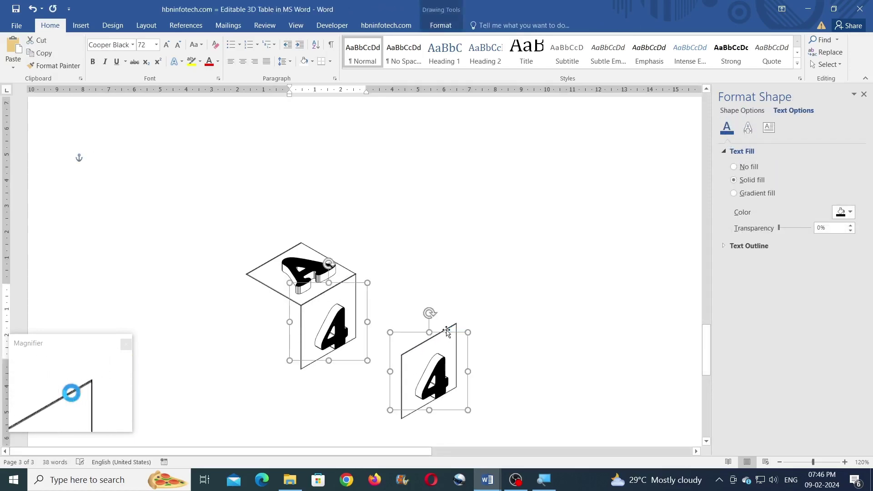
click(468, 317)
click(447, 345)
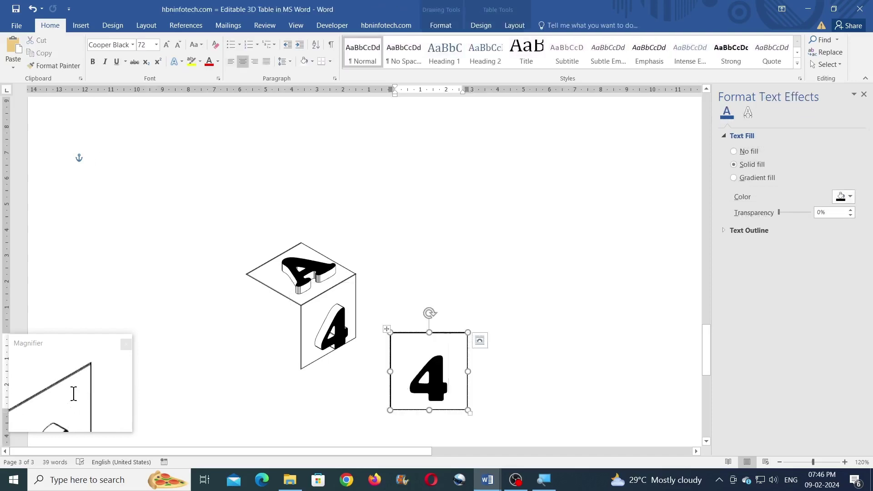
click(449, 336)
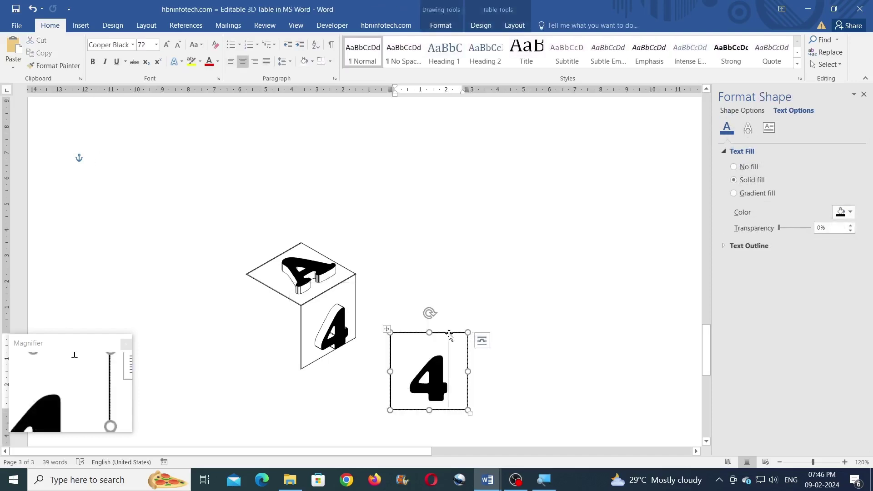
Step: Flip the copied panel with a 3-D Rotation preset of X 45°, Y 35°
click(749, 131)
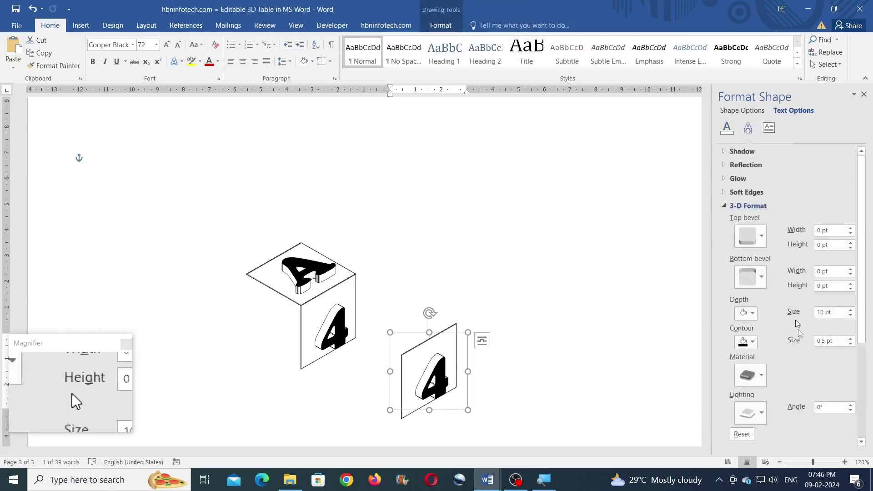
scroll(794, 249, down, 5)
scroll(793, 249, down, 1)
scroll(793, 249, up, 5)
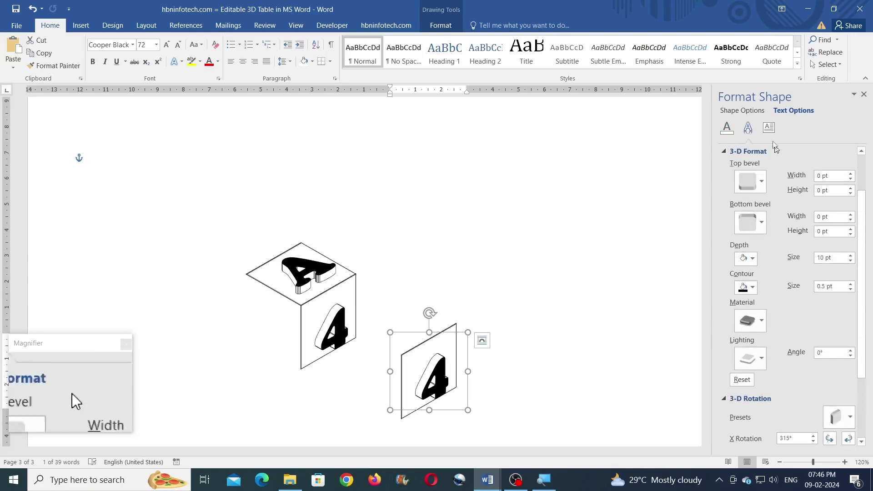
click(742, 111)
click(747, 128)
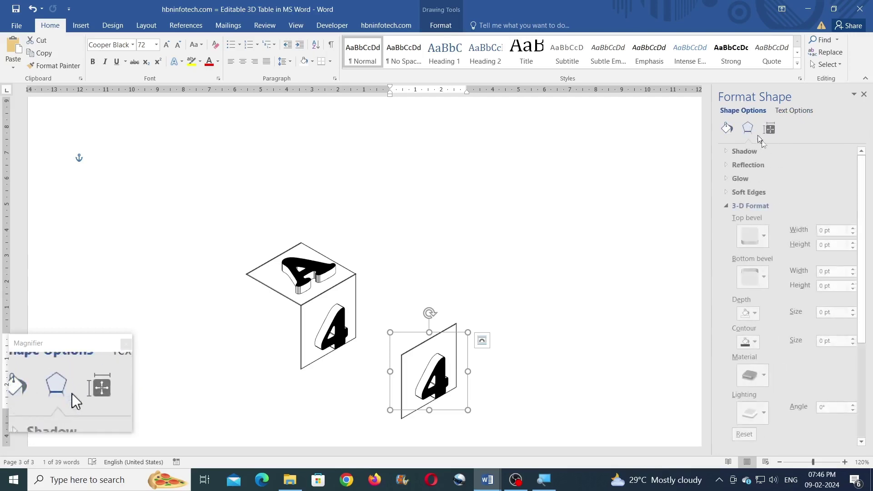
scroll(837, 242, down, 5)
scroll(837, 241, down, 1)
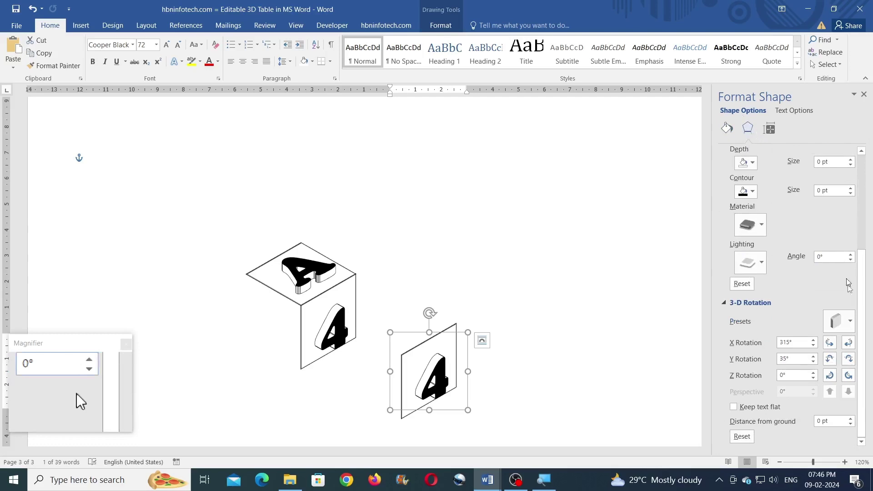
click(840, 322)
click(767, 100)
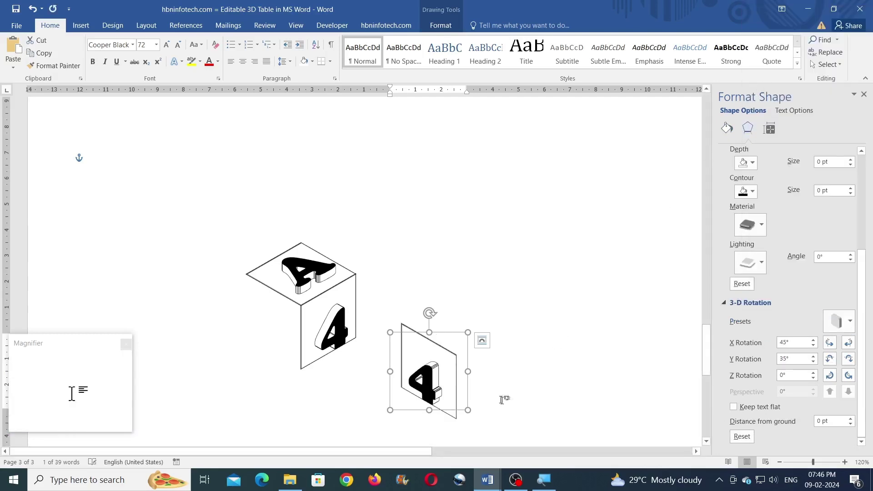
Step: Place the flipped panel as the cube's left face and change its 4 to $
drag(451, 333, 295, 279)
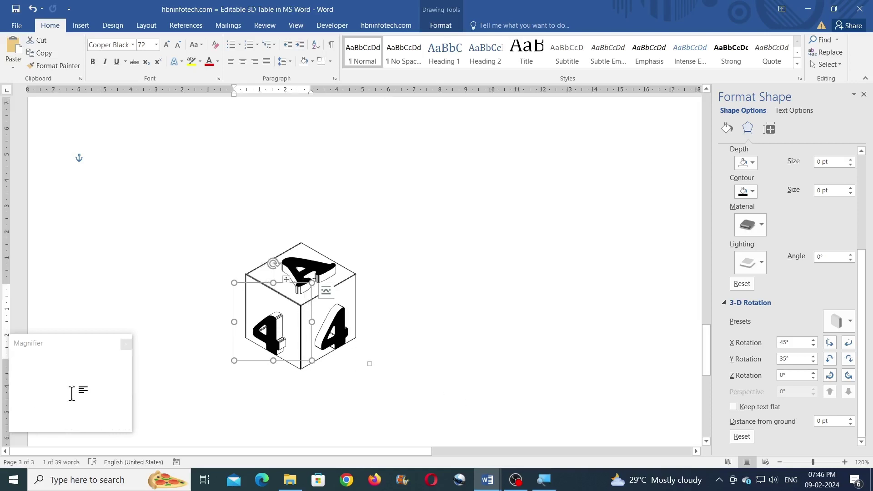
key(ctrl+z)
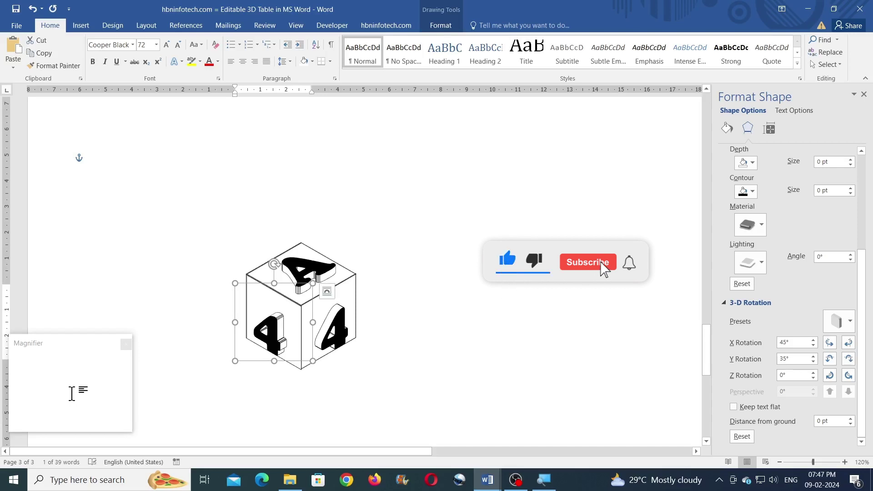
click(298, 349)
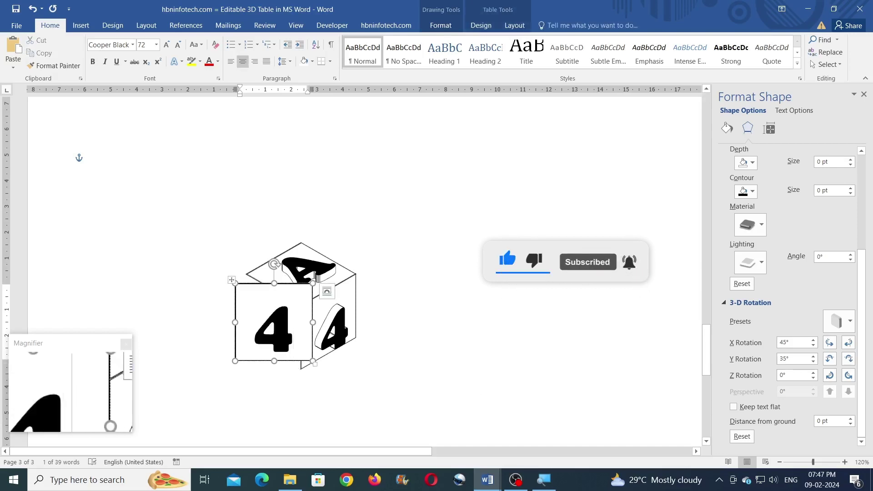
key(Delete)
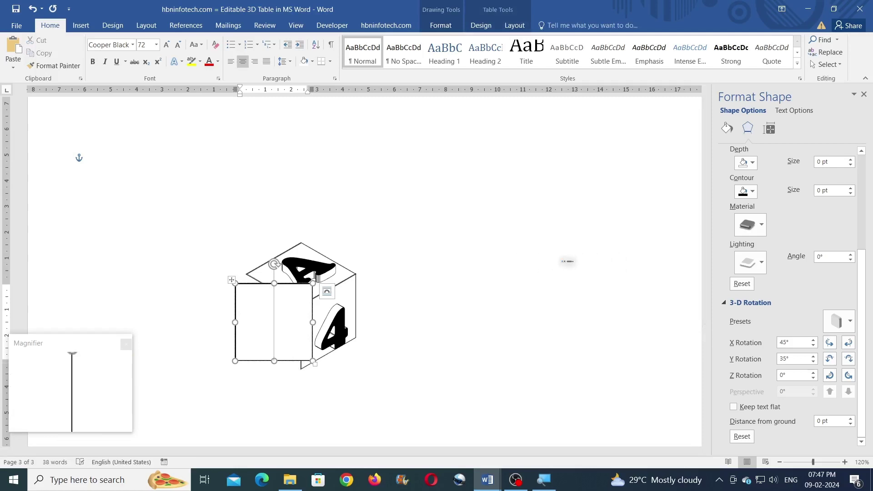
text($)
click(73, 395)
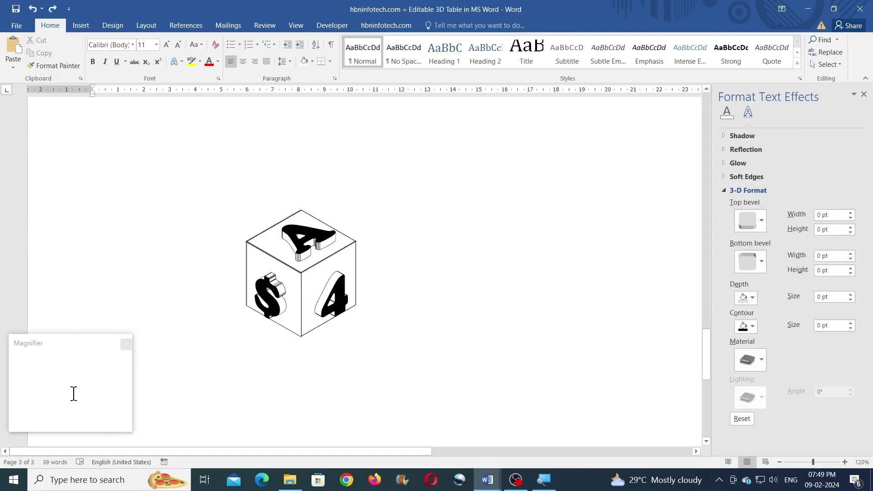
Step: Type ABC and XYZ into rows 1 and 2 of the 3D table's second column
scroll(73, 393, up, 5)
scroll(73, 393, up, 5)
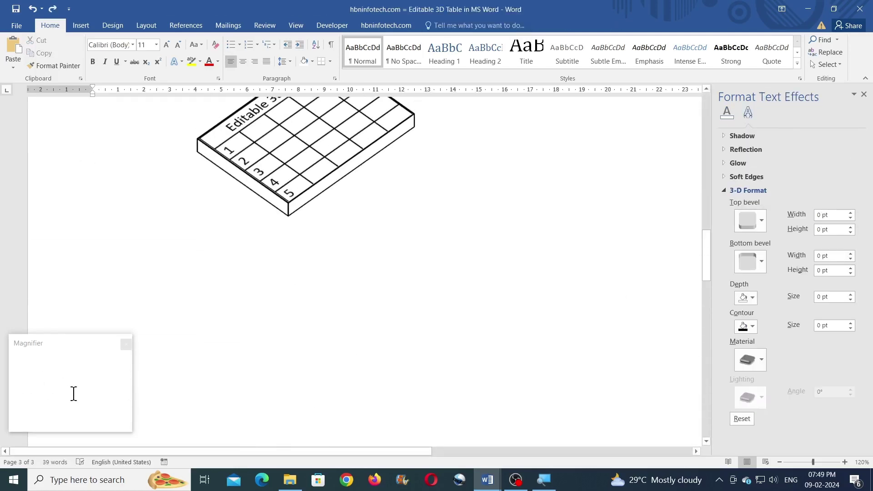
scroll(73, 393, up, 3)
scroll(73, 393, down, 1)
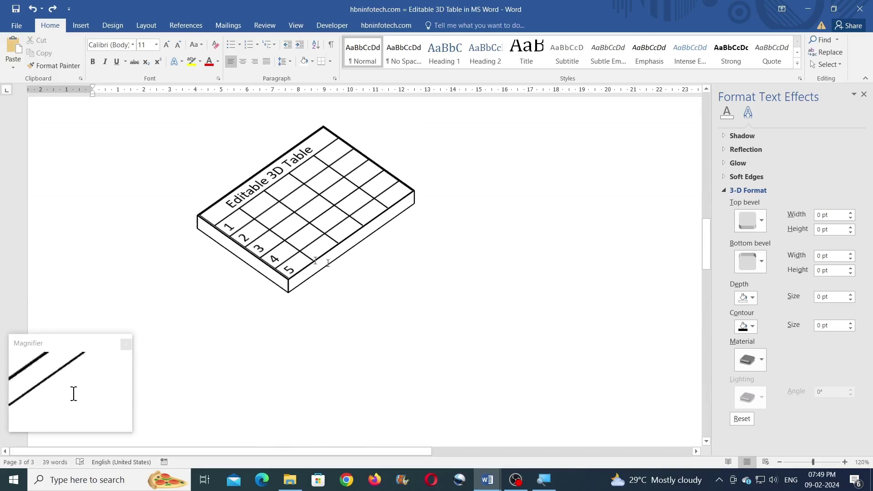
click(256, 212)
click(269, 176)
text(ABC)
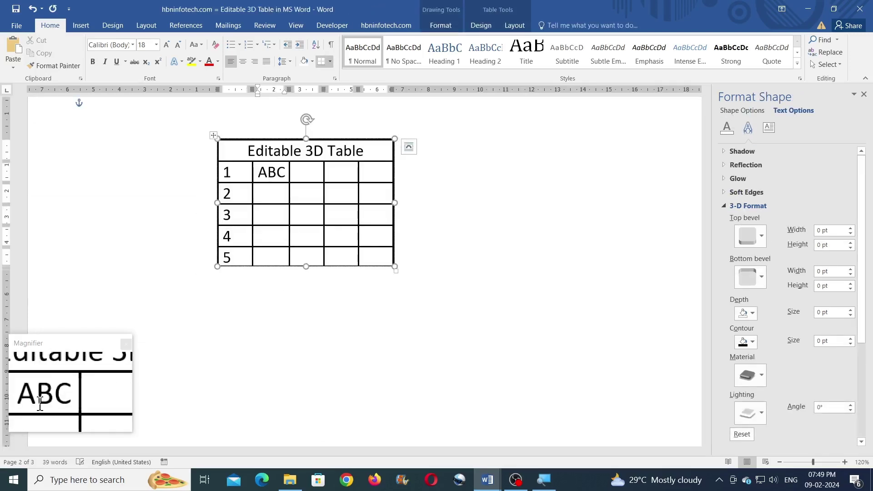
click(269, 192)
text(XYZ)
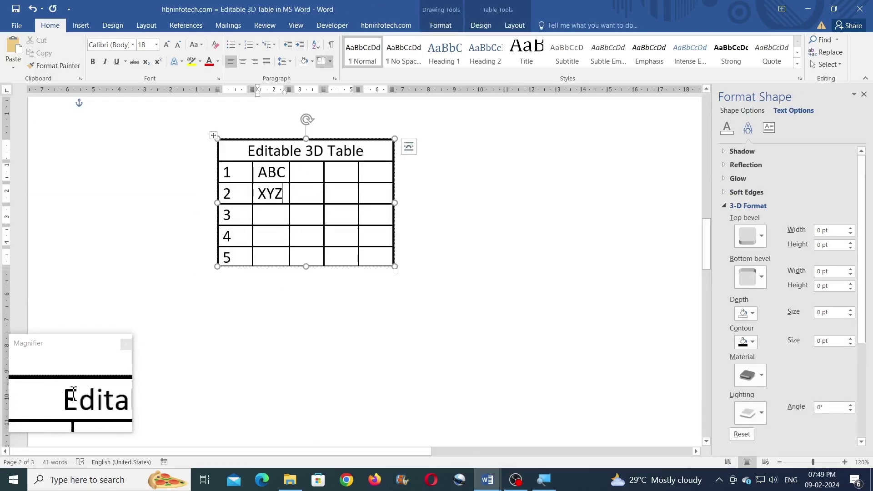
Step: Set all the table text to Cooper Black
drag(248, 151, 340, 256)
click(211, 136)
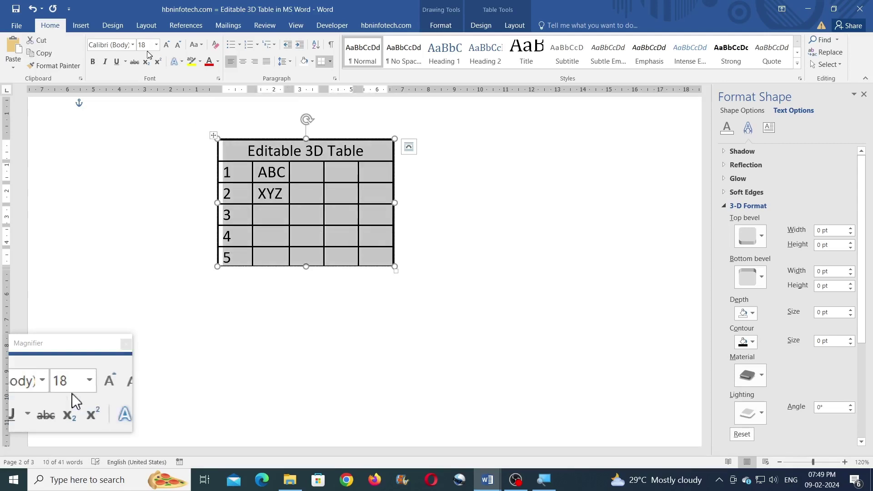
click(133, 45)
click(127, 110)
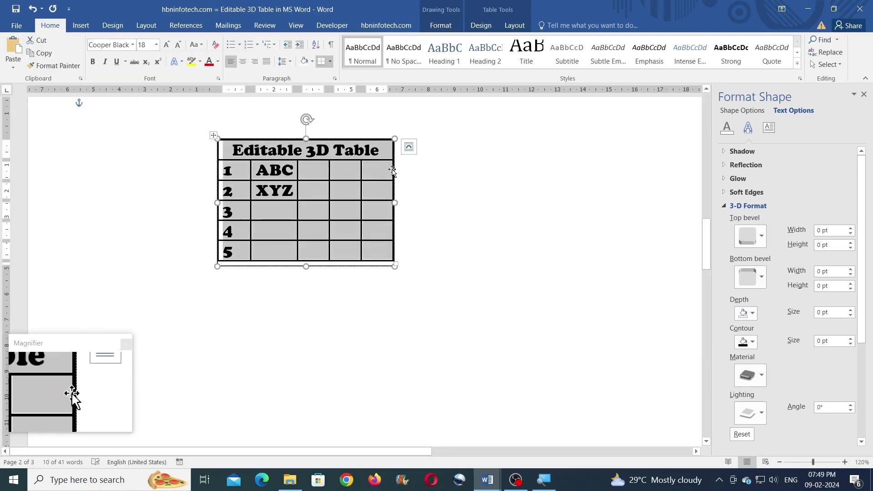
click(392, 171)
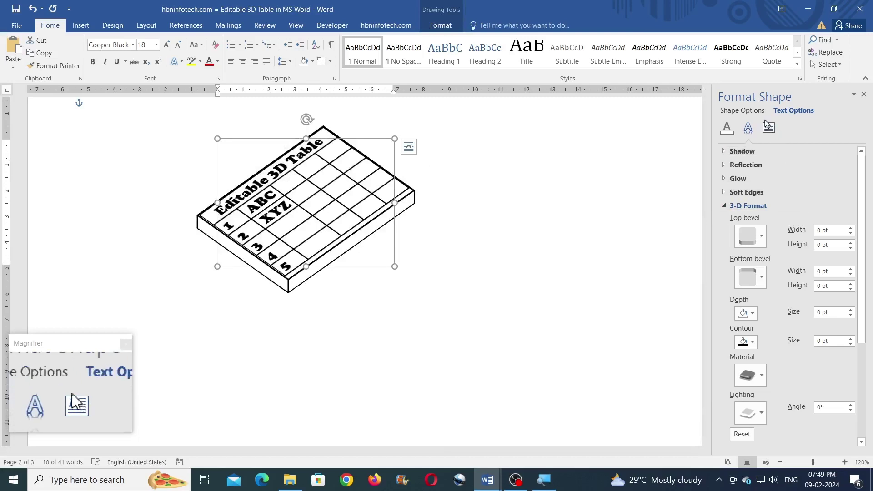
Step: Check the table's 3-D rotation presets and make the table shape slightly shorter
click(750, 112)
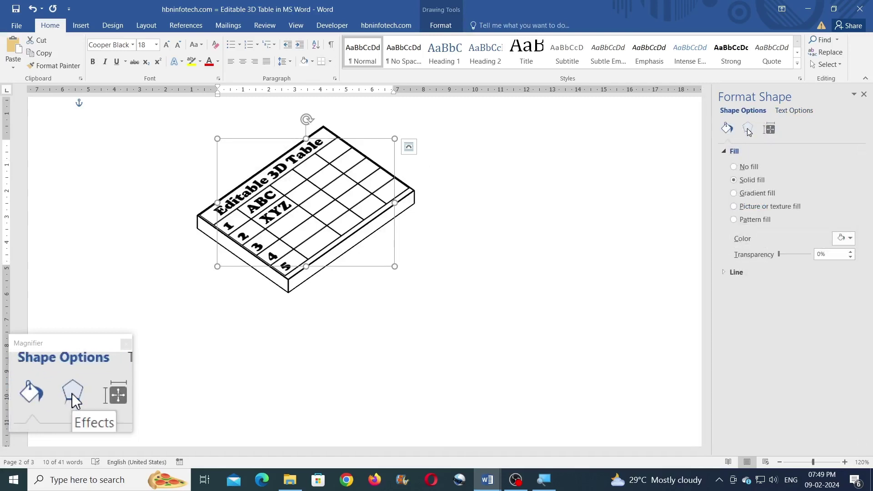
click(747, 129)
scroll(796, 272, down, 5)
scroll(818, 296, down, 3)
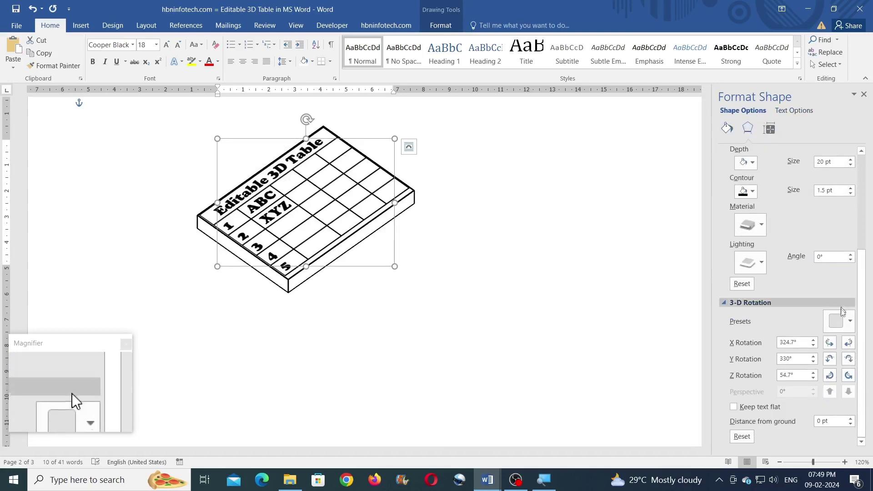
click(842, 320)
key(Escape)
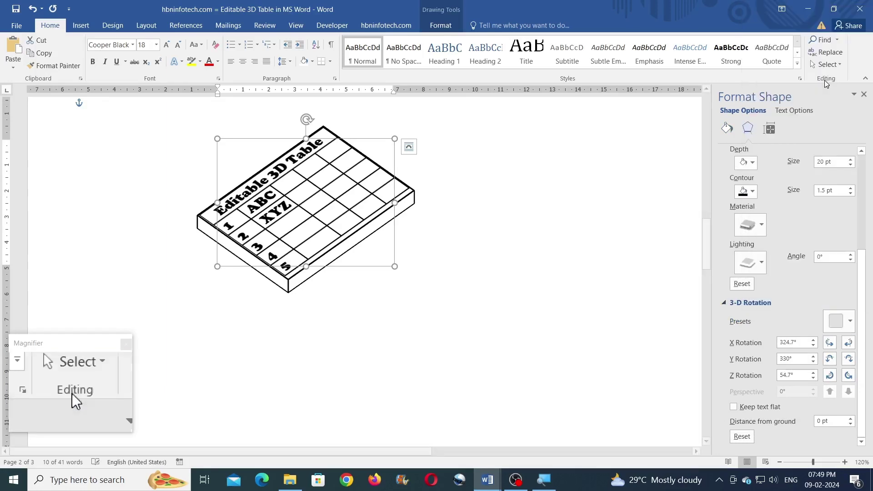
drag(307, 266, 306, 259)
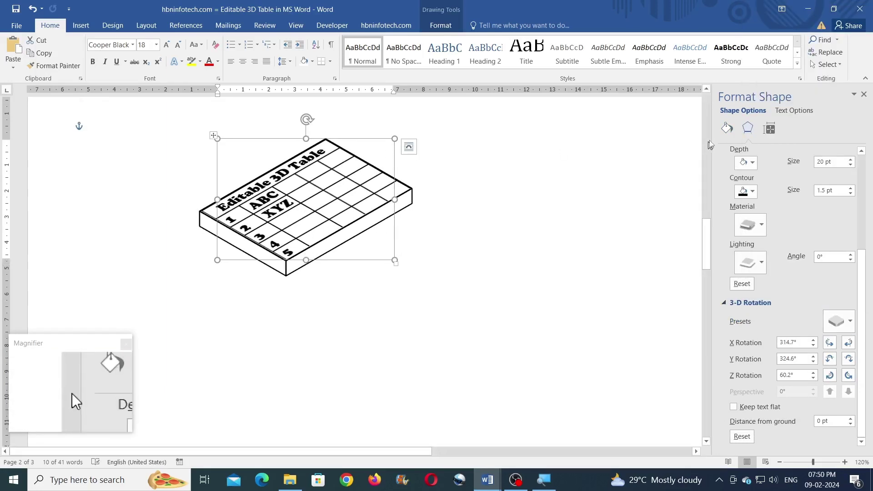
click(788, 110)
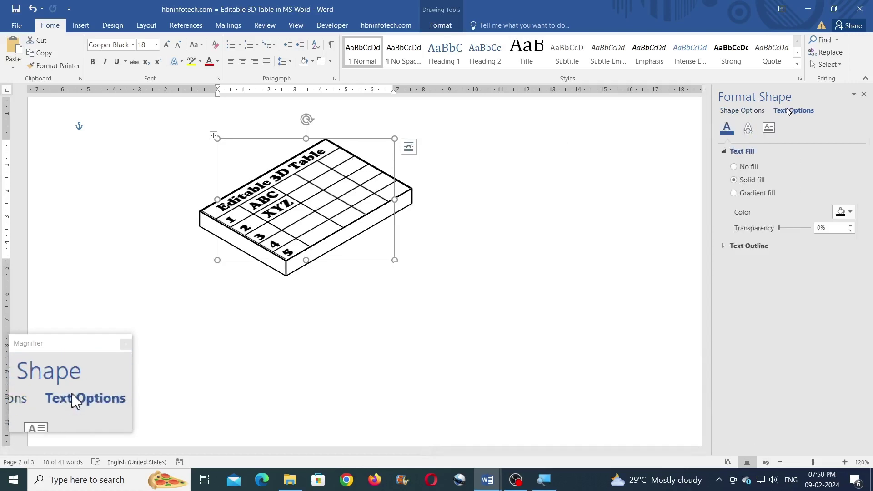
click(331, 173)
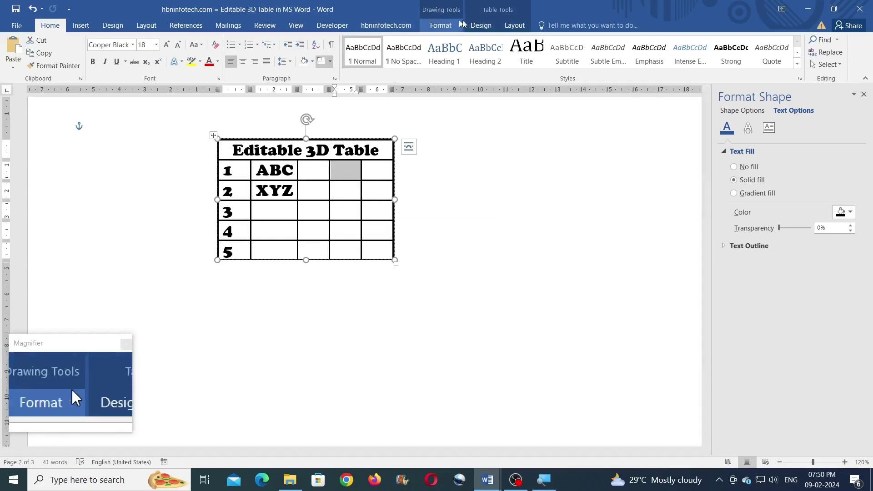
Step: Apply the green grid table style to the 3D table
click(479, 26)
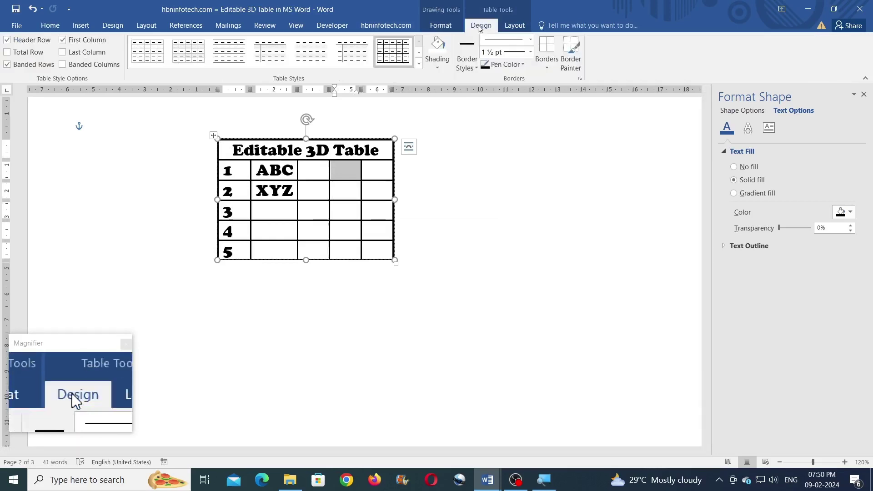
click(419, 67)
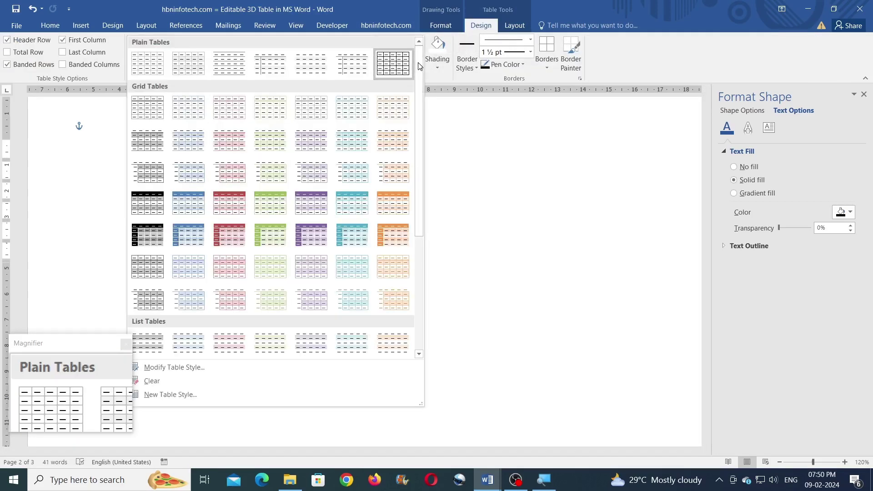
click(270, 234)
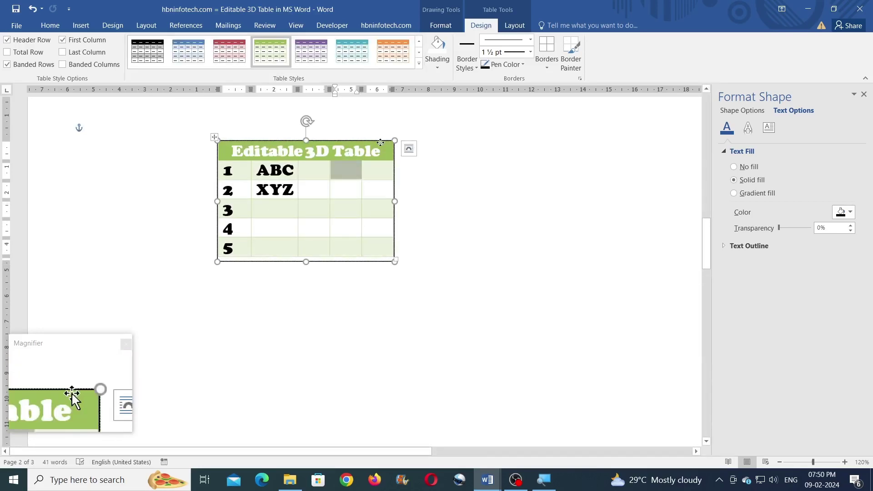
key(Escape)
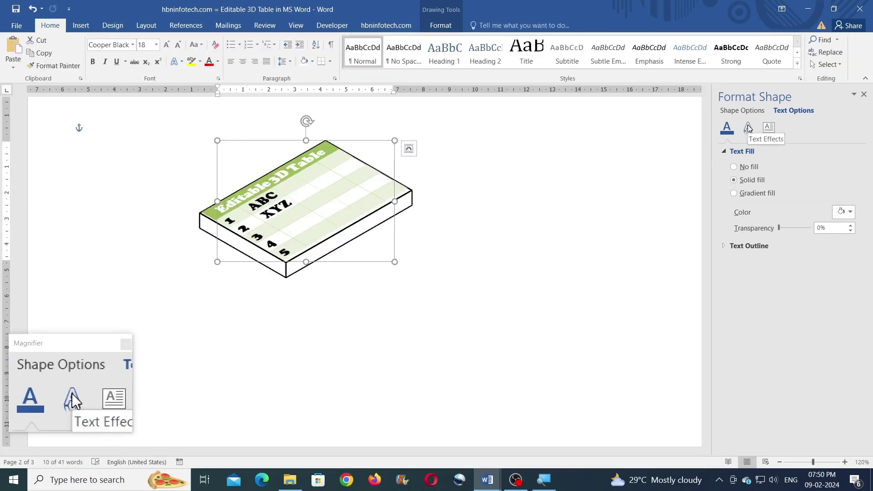
Step: Bring up the depth colour choices in the text's 3-D Format settings
click(747, 128)
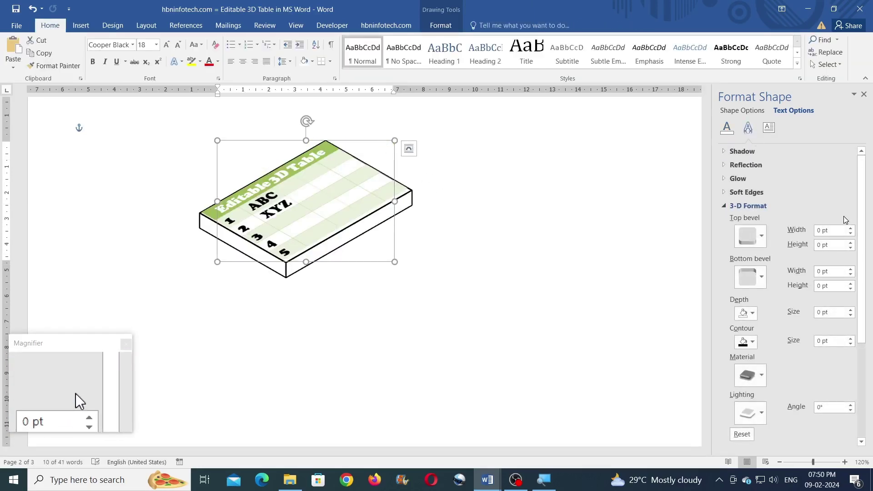
scroll(844, 220, down, 1)
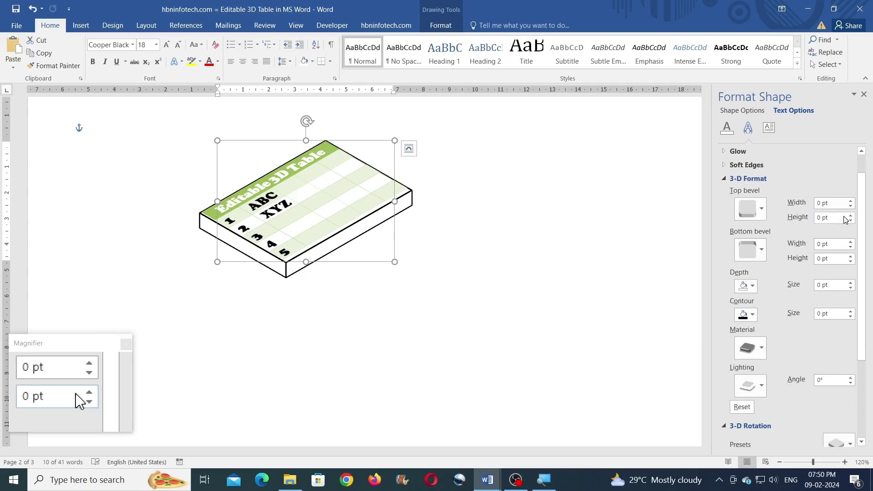
click(752, 287)
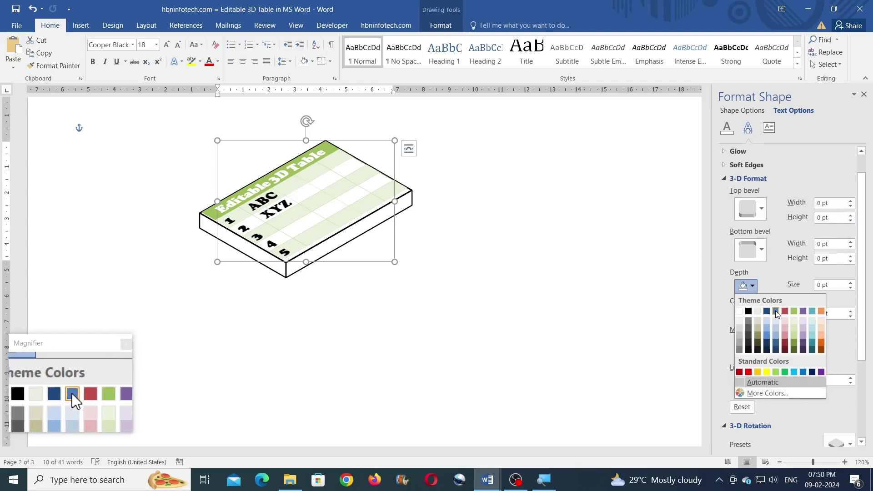
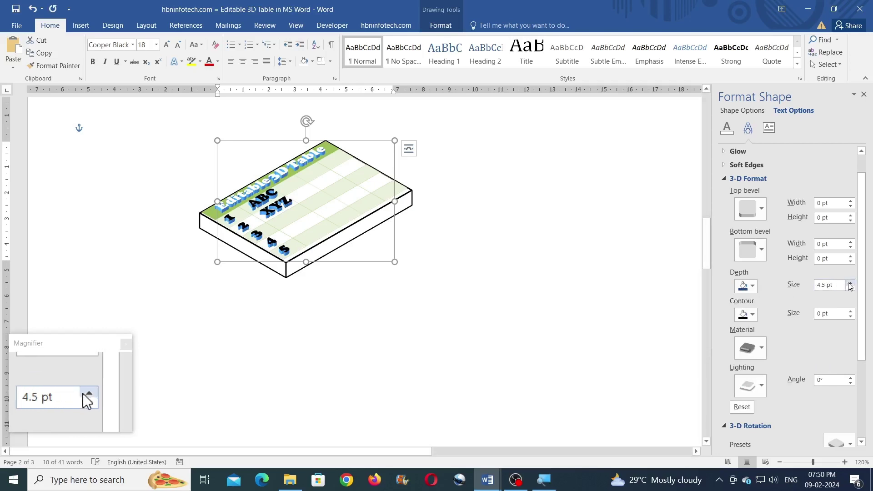
Step: Give the table's 3-D text a 5 pt depth, 0.5 pt contour and a different lighting preset
click(851, 283)
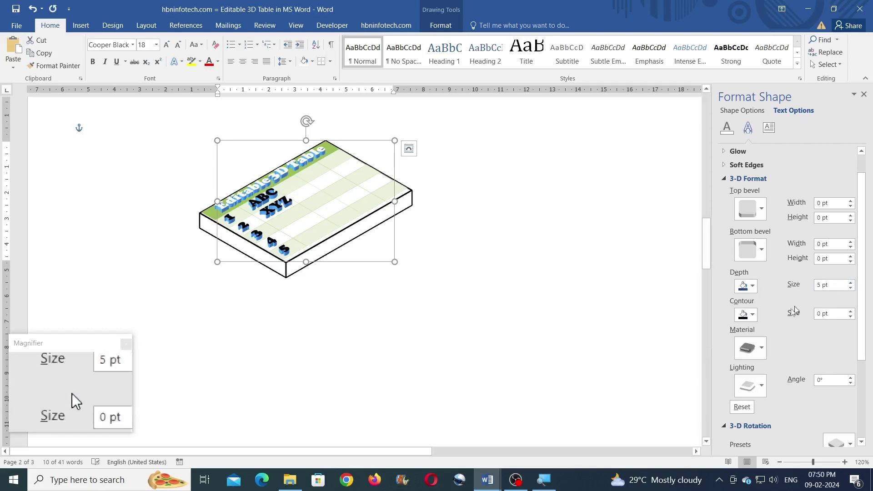
click(850, 311)
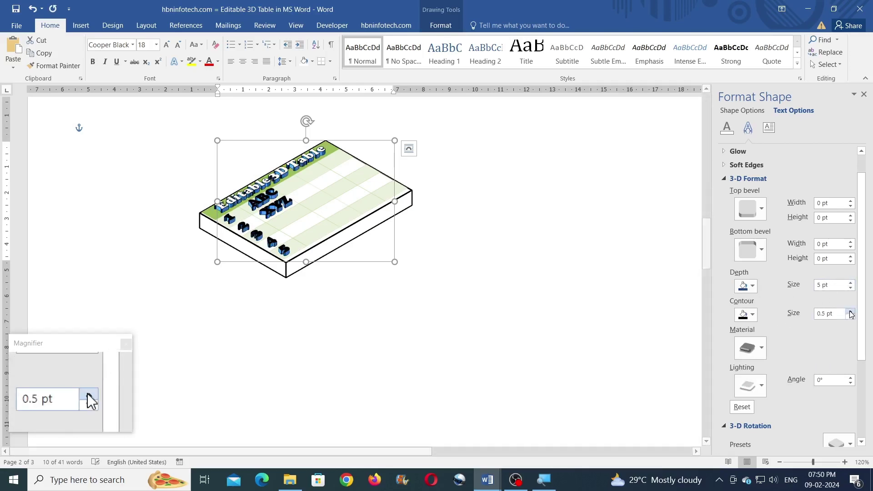
click(749, 386)
click(846, 358)
Step: Select the whole table and make its text white
click(241, 189)
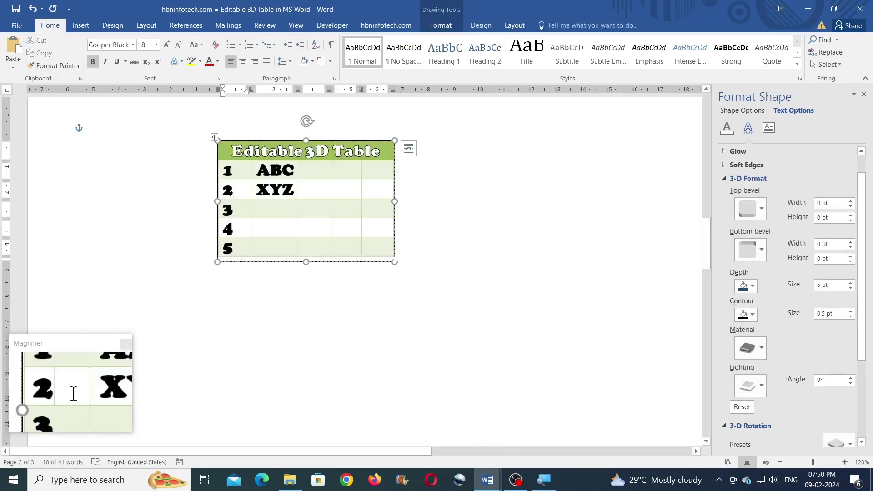
click(215, 138)
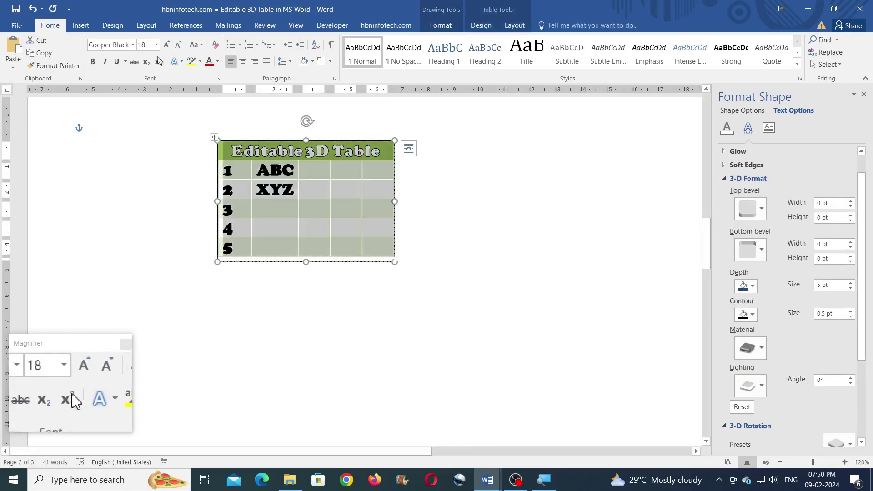
click(218, 62)
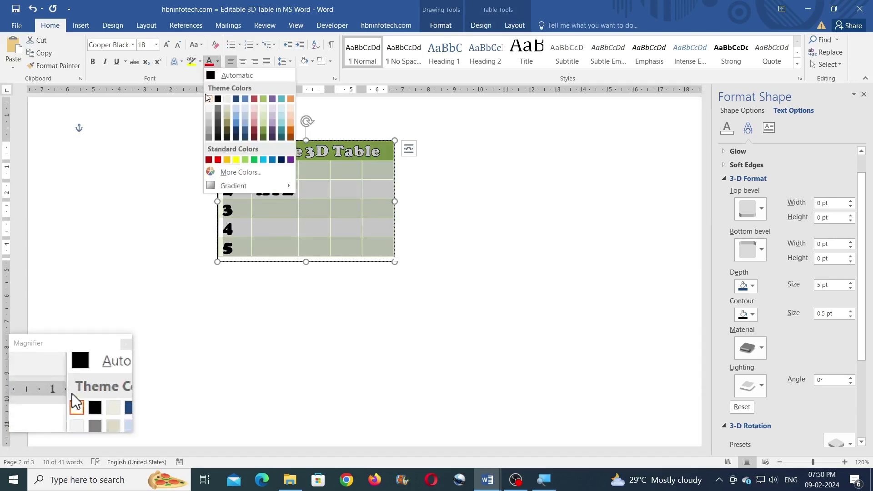
click(208, 100)
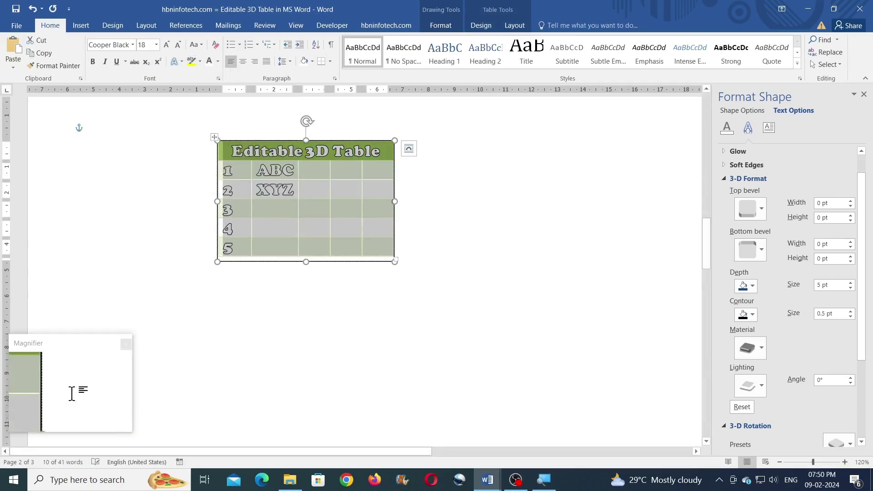
click(420, 182)
key(Escape)
click(726, 128)
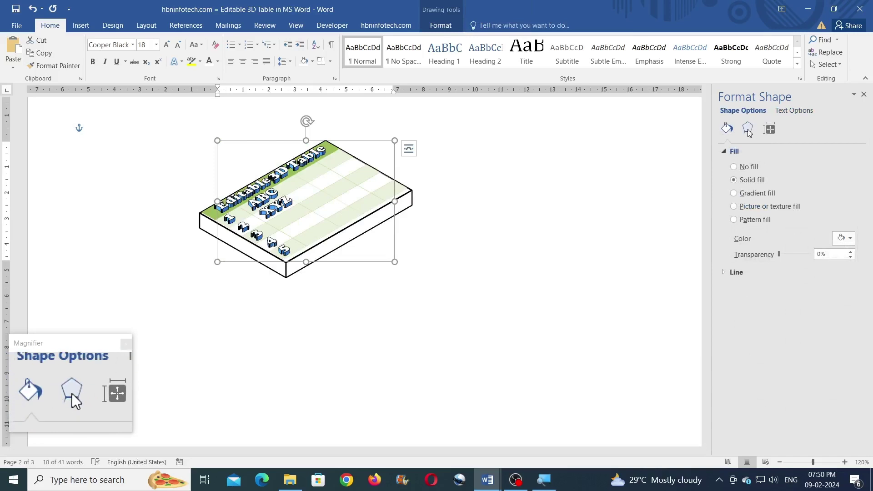
Step: Set the table box's 3-D depth to 50 pt with a blue depth colour
click(748, 129)
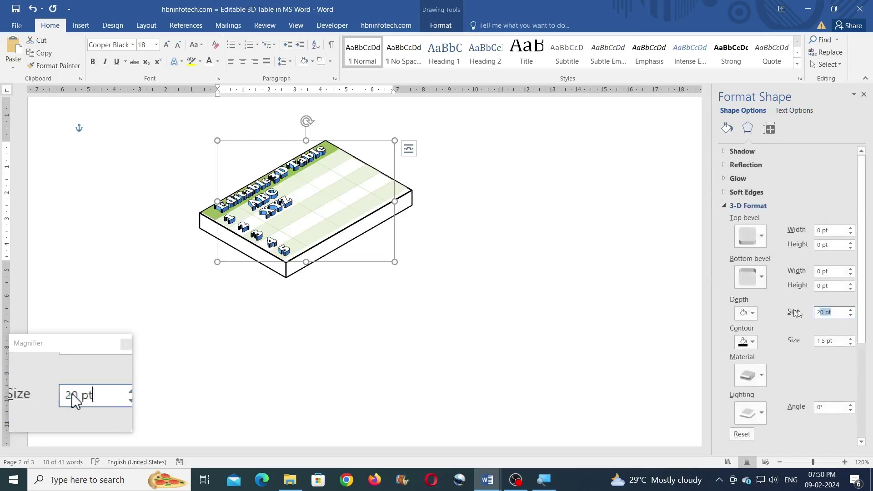
text(0)
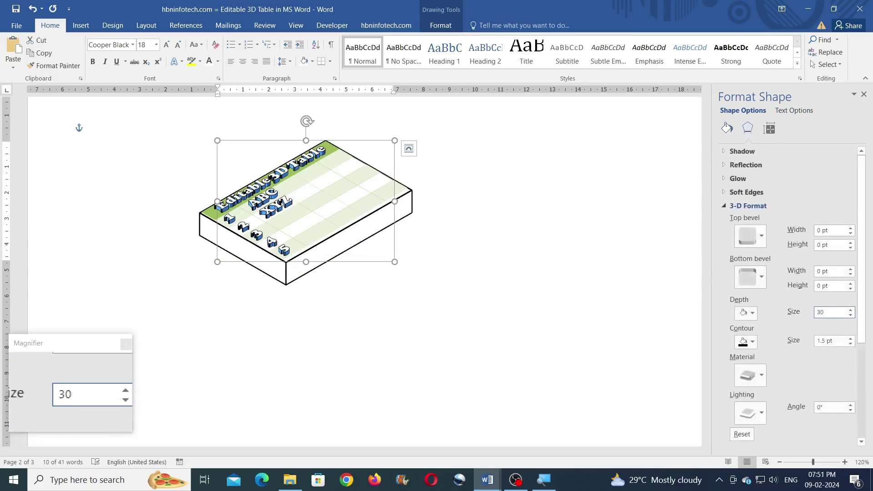
text(5)
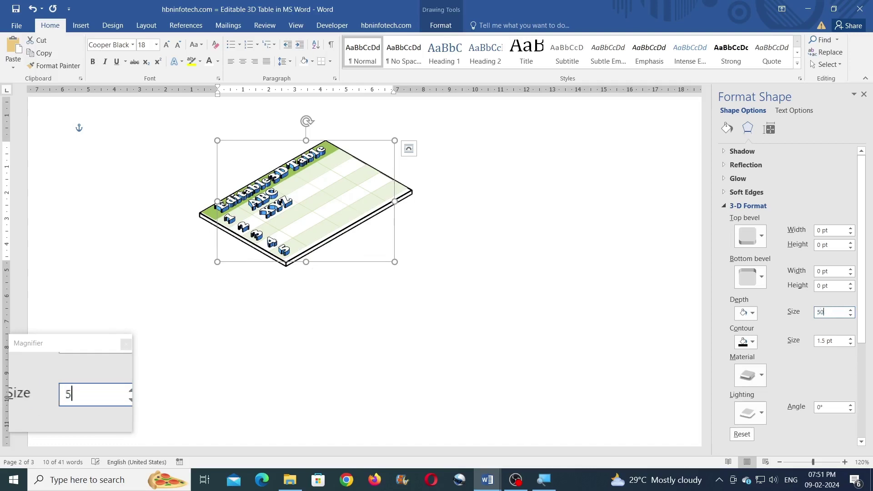
text(0)
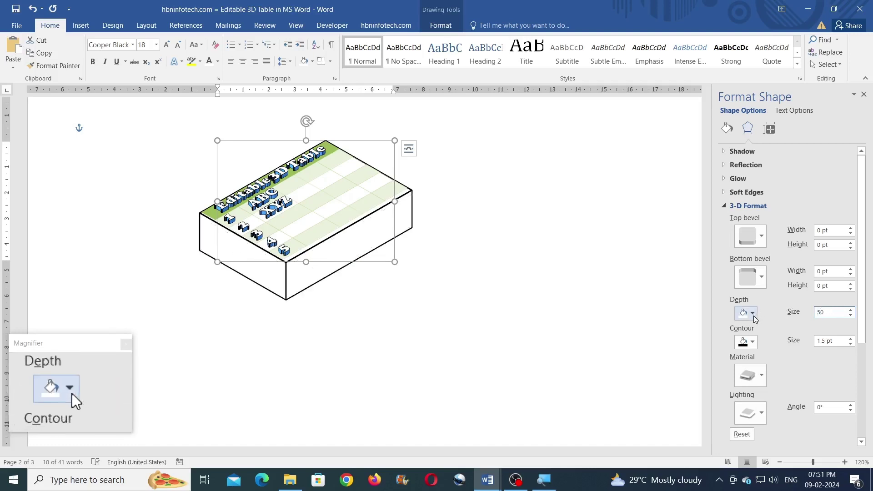
click(753, 314)
click(803, 399)
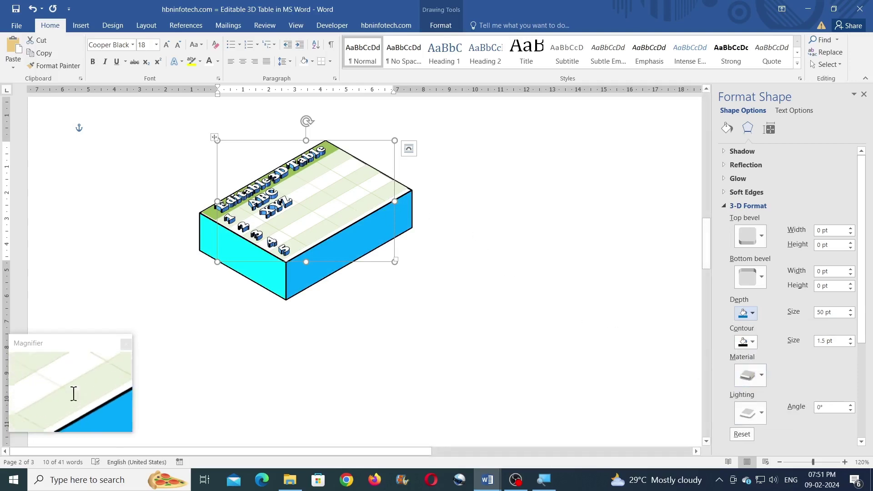
click(234, 170)
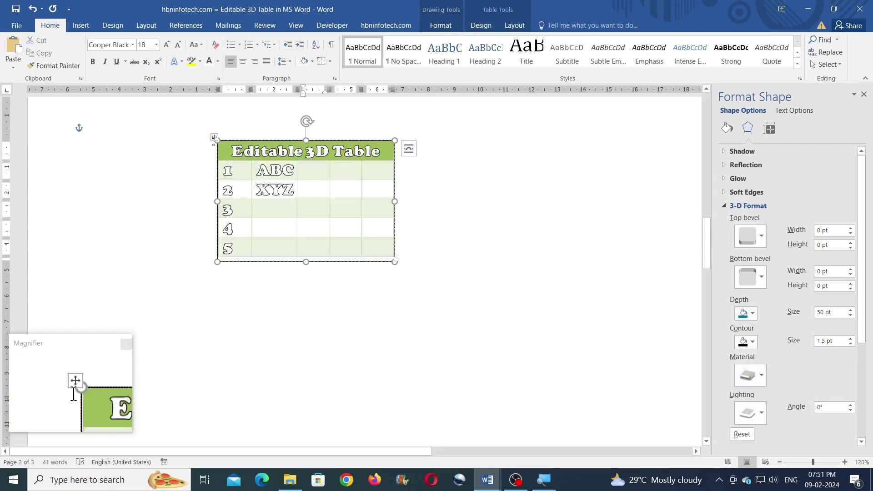
Step: Apply black ¼ pt borders to all cells of the table
click(214, 138)
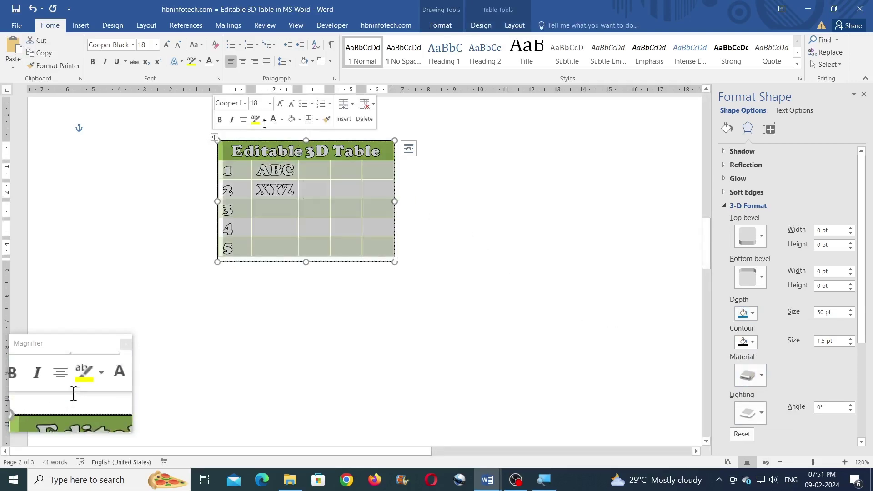
click(483, 31)
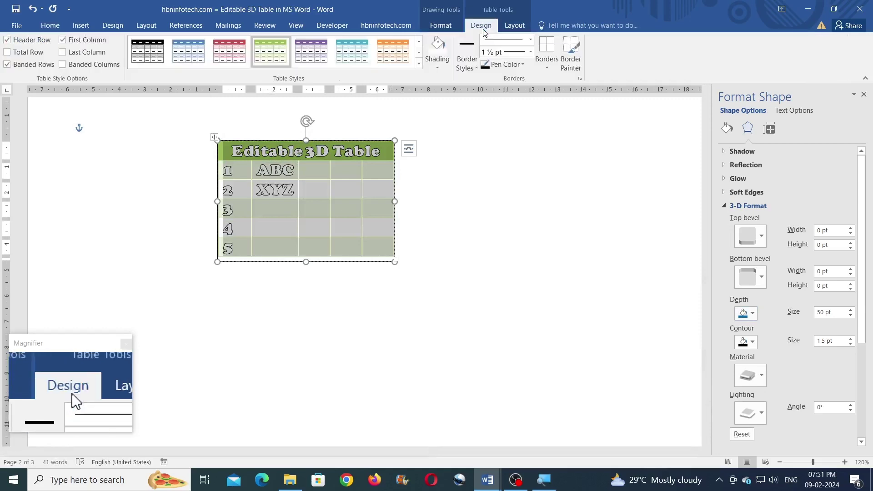
click(523, 65)
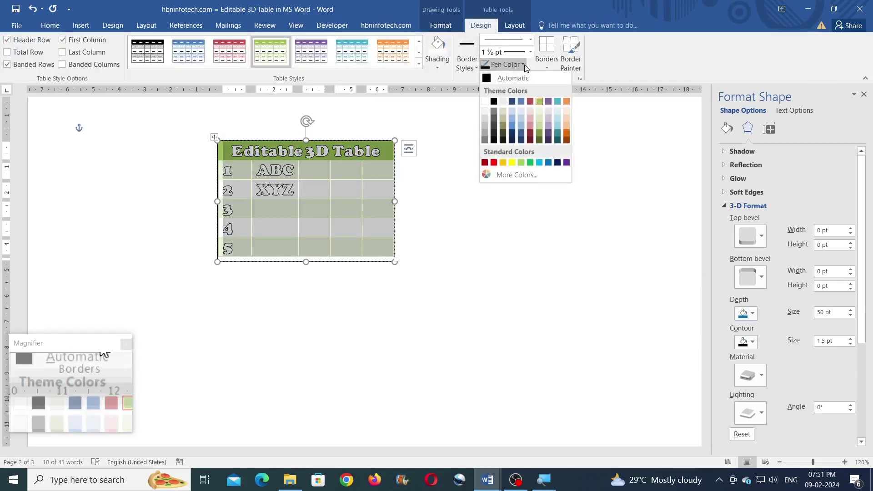
click(494, 102)
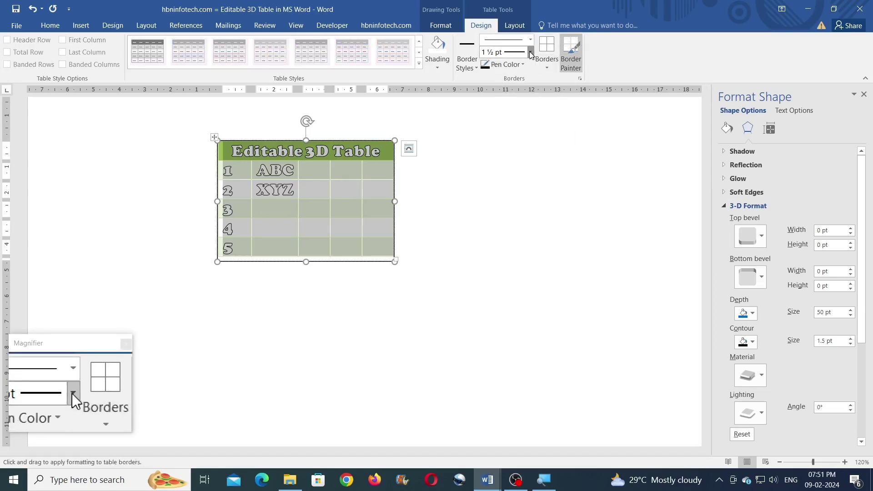
click(531, 53)
click(512, 69)
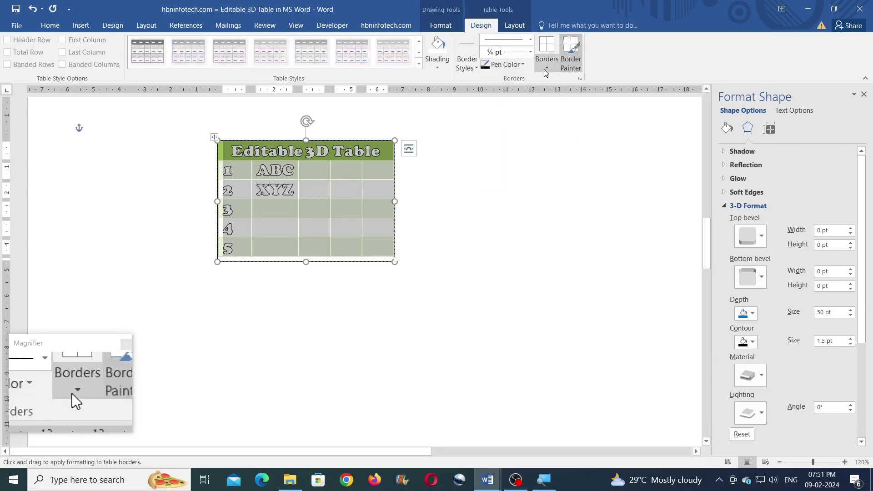
click(546, 71)
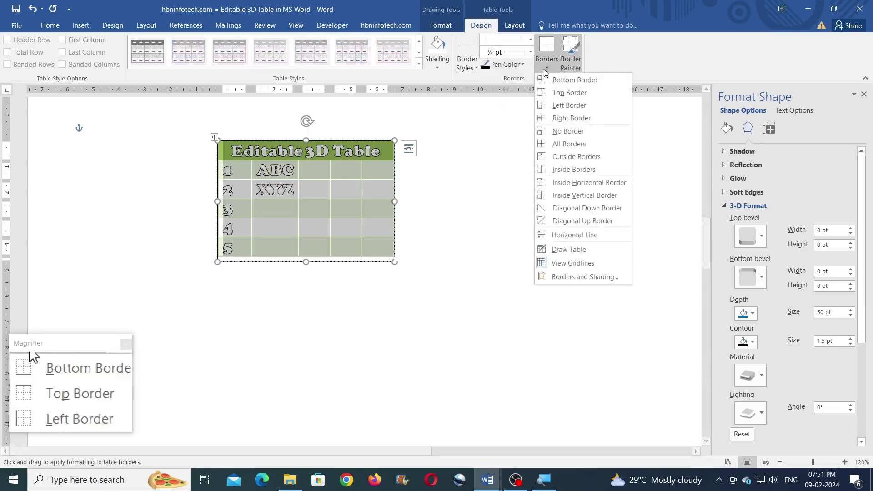
click(561, 144)
click(497, 205)
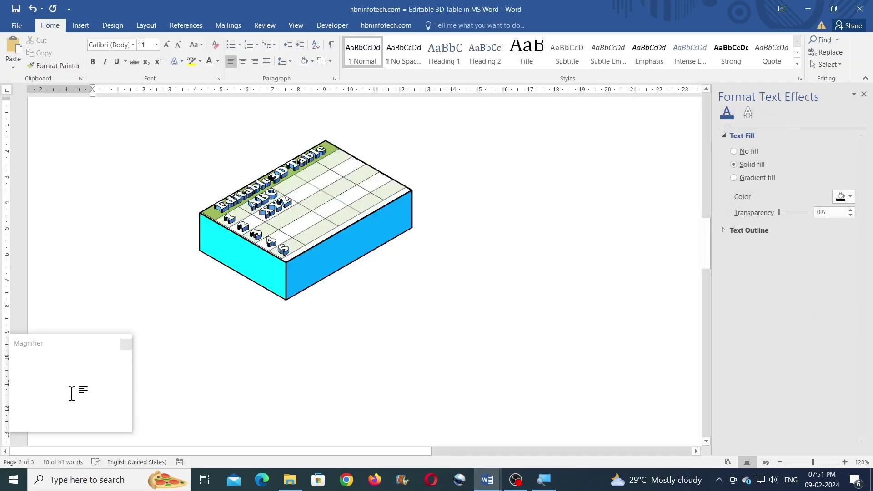
Step: Shorten the table's text box slightly from its bottom edge
click(362, 226)
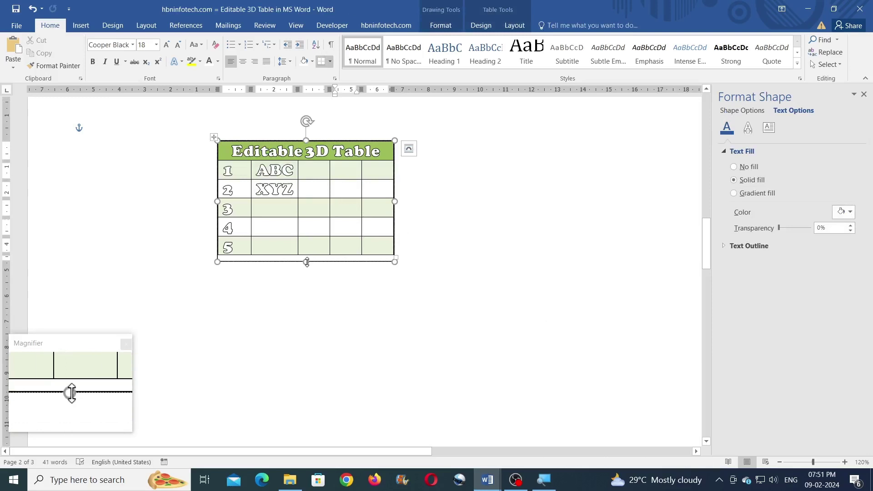
drag(307, 263, 306, 255)
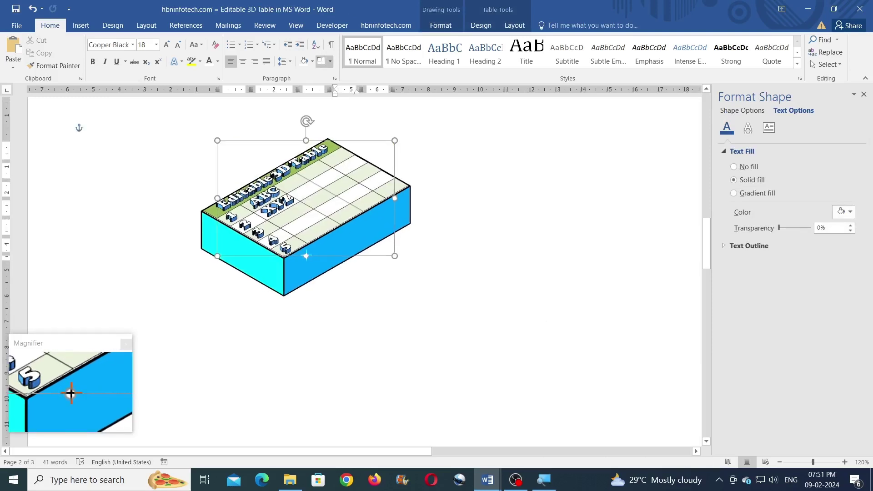
click(520, 271)
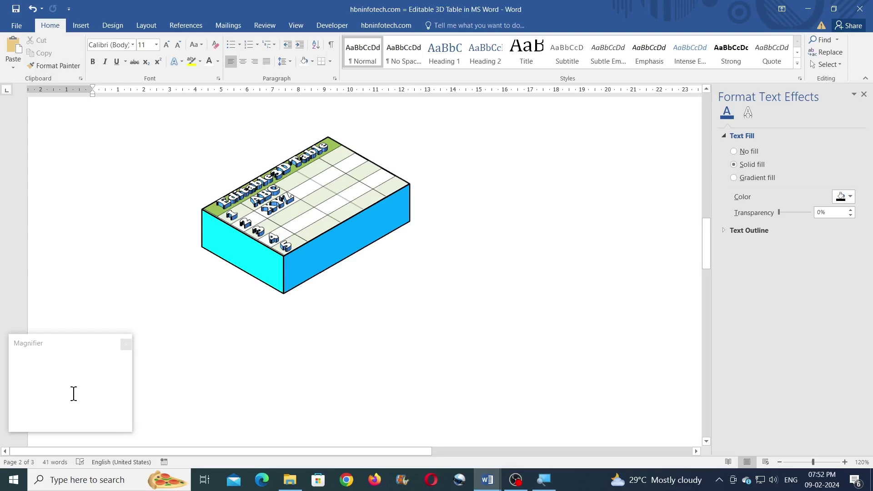
Step: Insert a page break at the document's end to create blank page 4
scroll(73, 394, down, 5)
scroll(73, 394, down, 1)
scroll(73, 394, down, 5)
scroll(74, 394, down, 5)
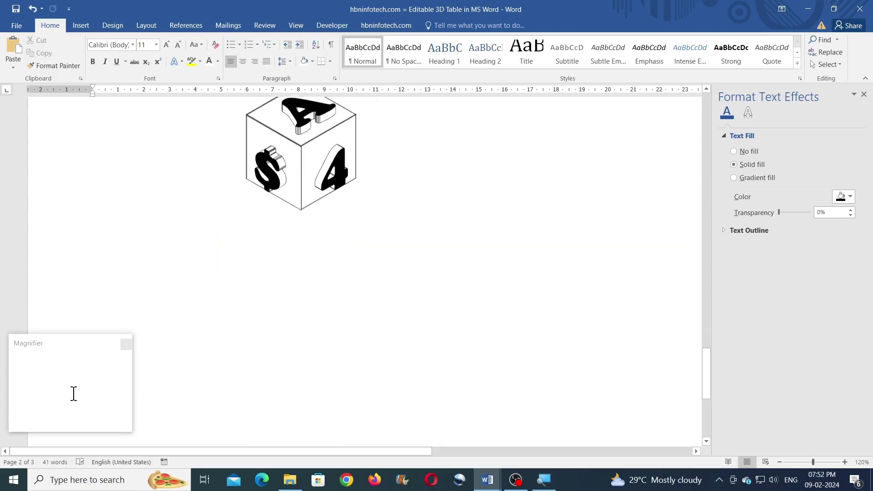
scroll(73, 393, down, 1)
scroll(73, 394, up, 3)
scroll(74, 394, up, 3)
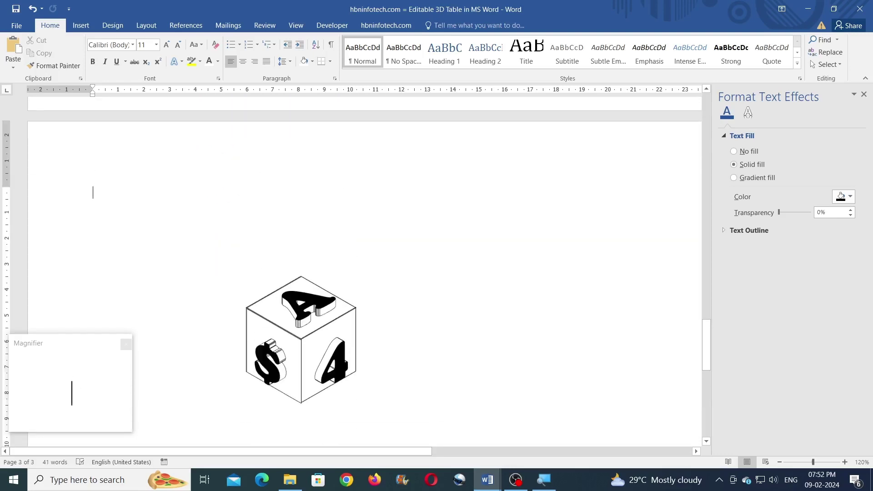
key(ctrl+Return)
scroll(71, 393, down, 4)
scroll(71, 393, down, 1)
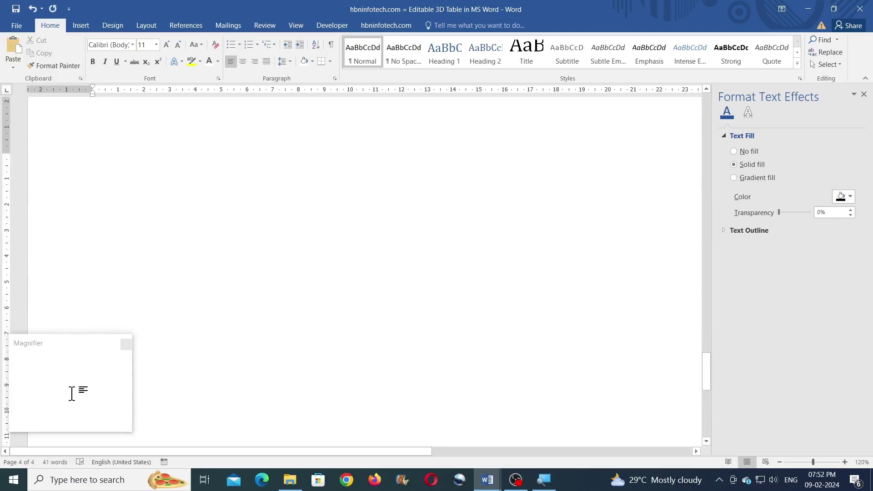
Step: Insert an empty simple text box and move it left and down on page 4
click(81, 25)
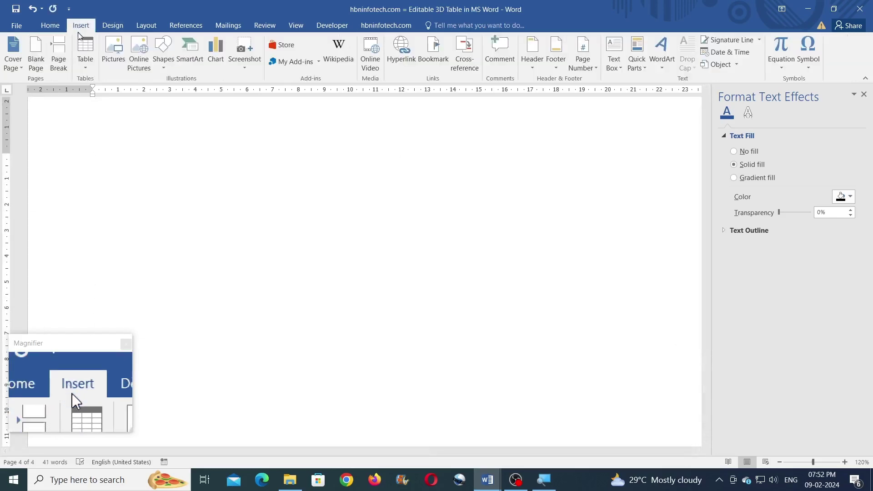
click(618, 66)
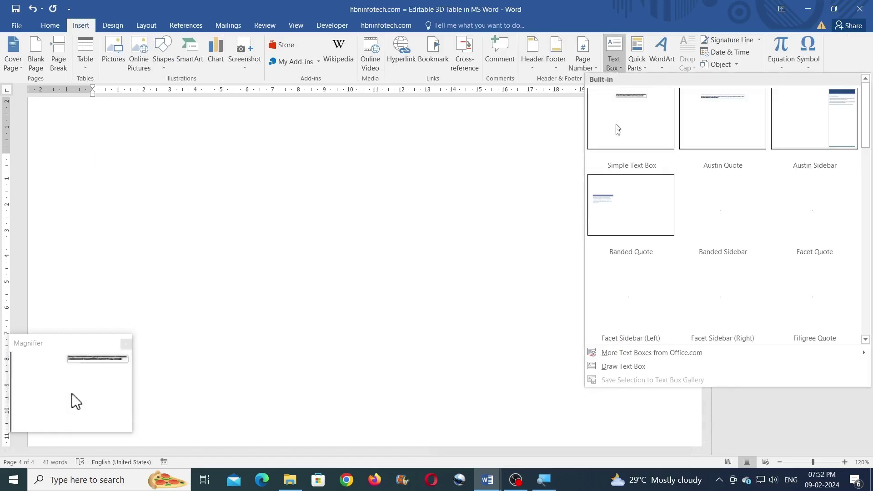
click(618, 134)
key(Delete)
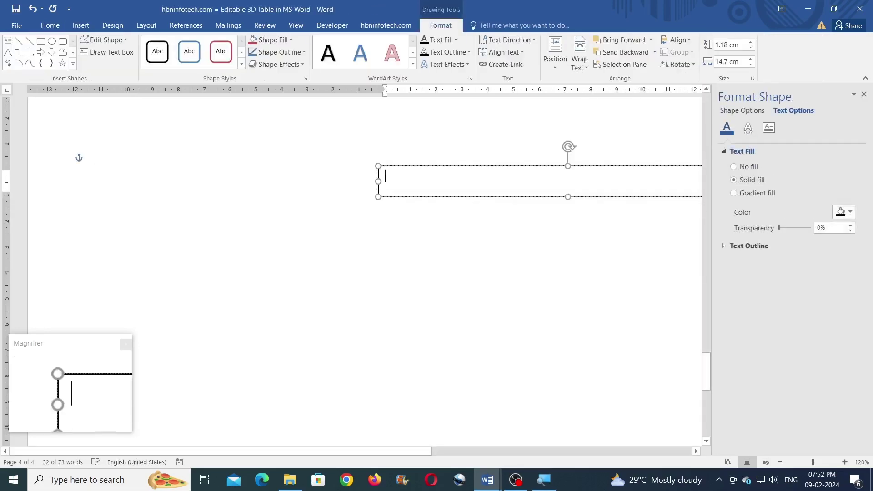
drag(529, 196, 332, 237)
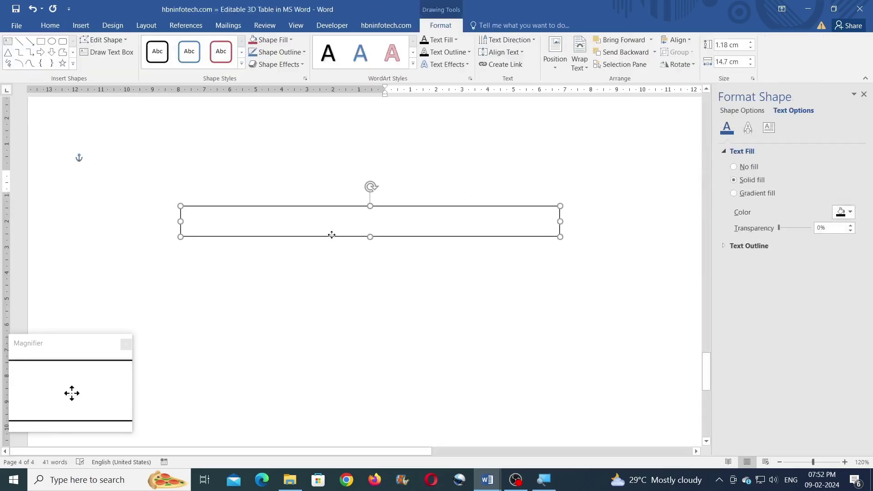
Step: Set the text box's left and right inner margins to 0 cm
click(774, 129)
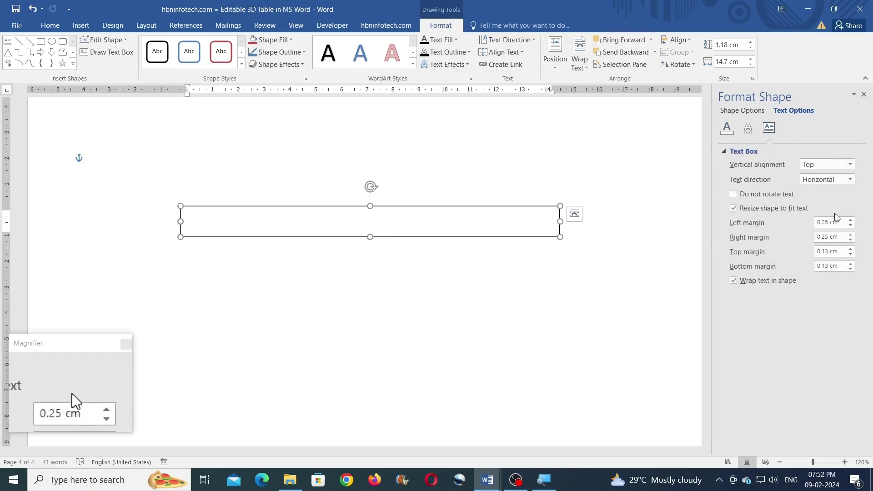
text(0)
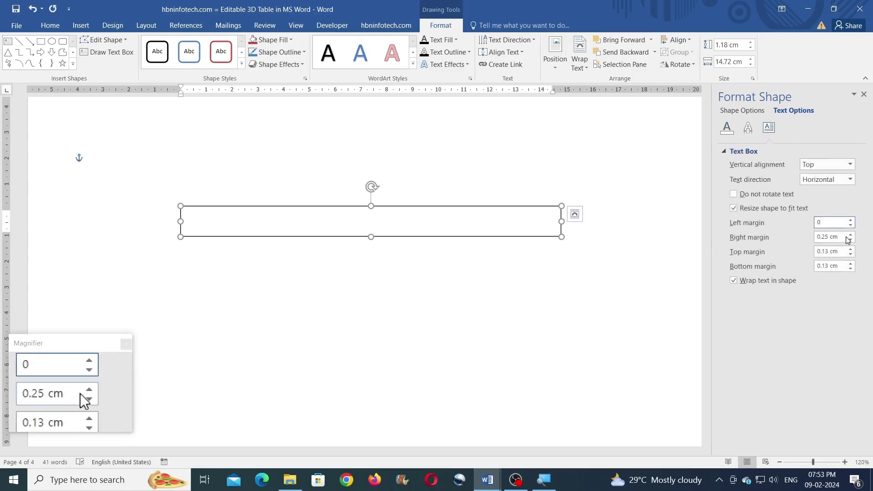
text(0)
key(Tab)
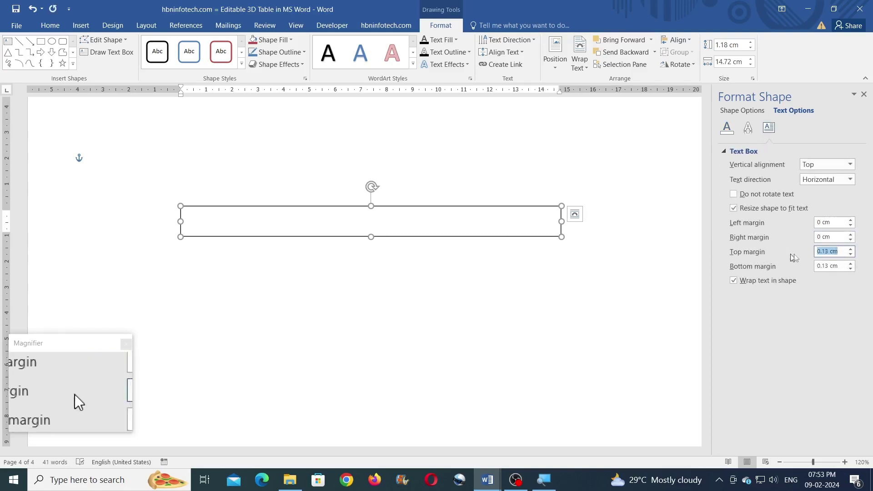
text(0)
text(0)
key(Tab)
text(0)
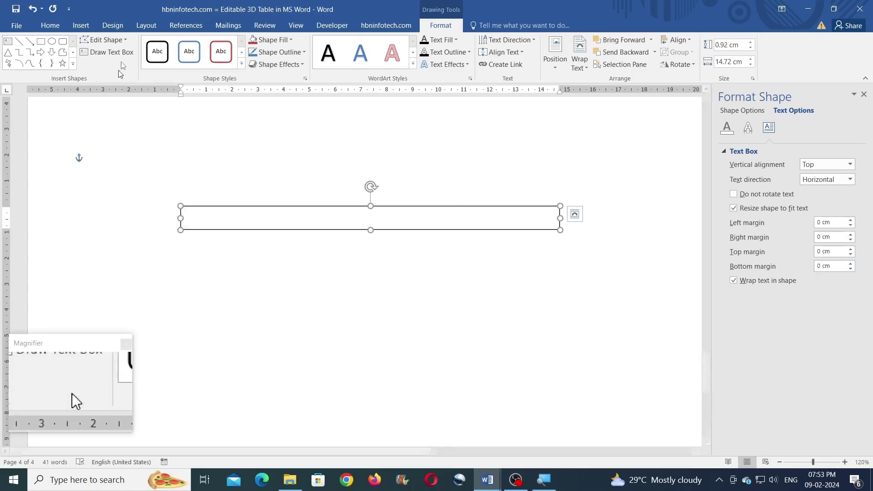
Step: Insert a 10x4 table into the text box and add three more rows
click(81, 26)
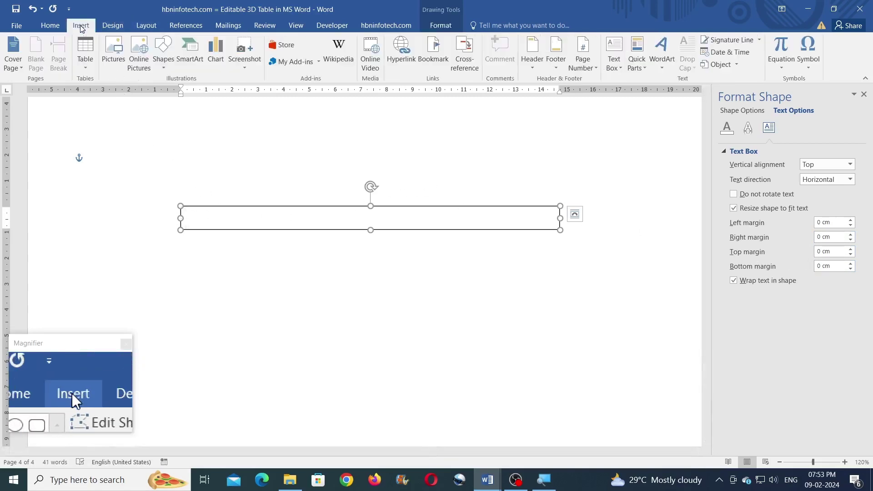
click(84, 63)
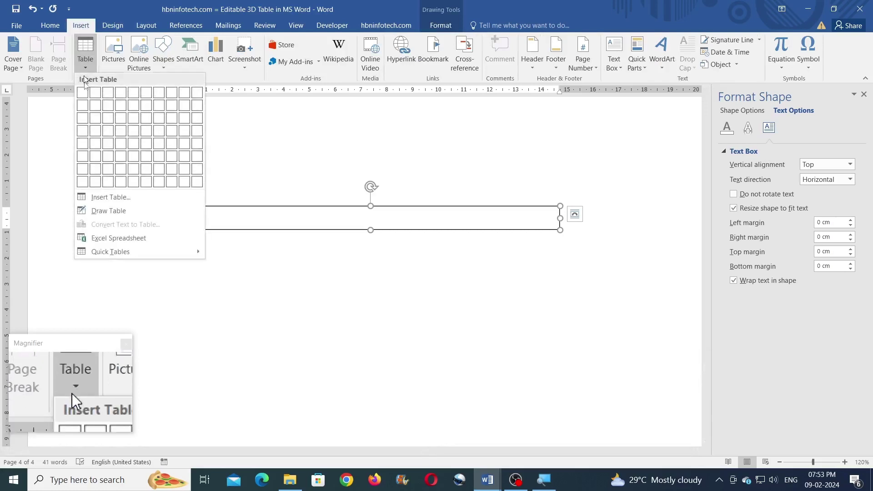
click(198, 135)
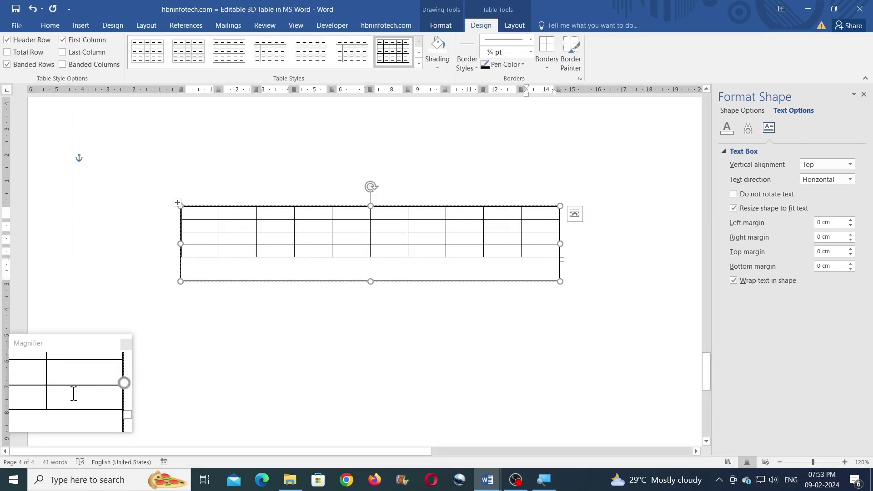
key(Tab)
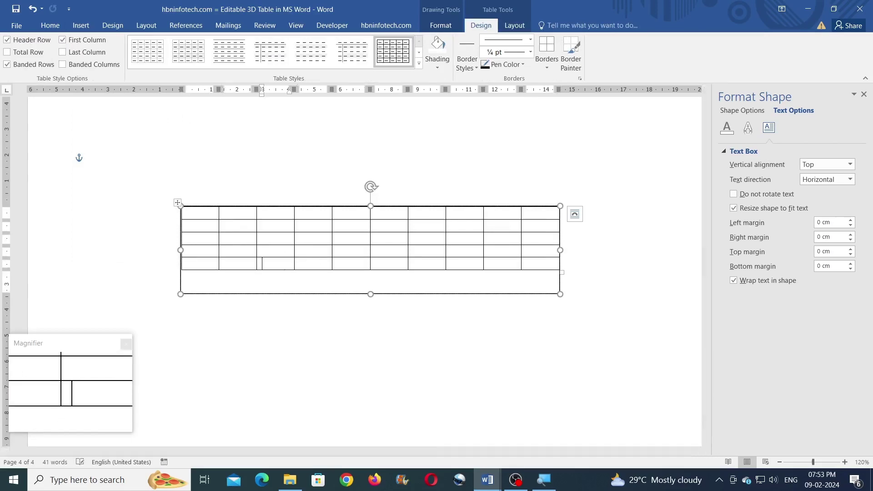
key(Tab)
key(Tab)
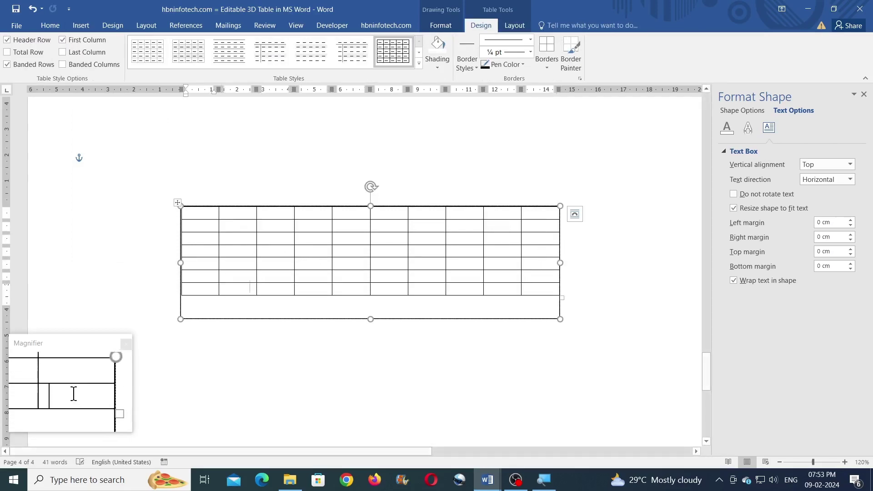
key(Tab)
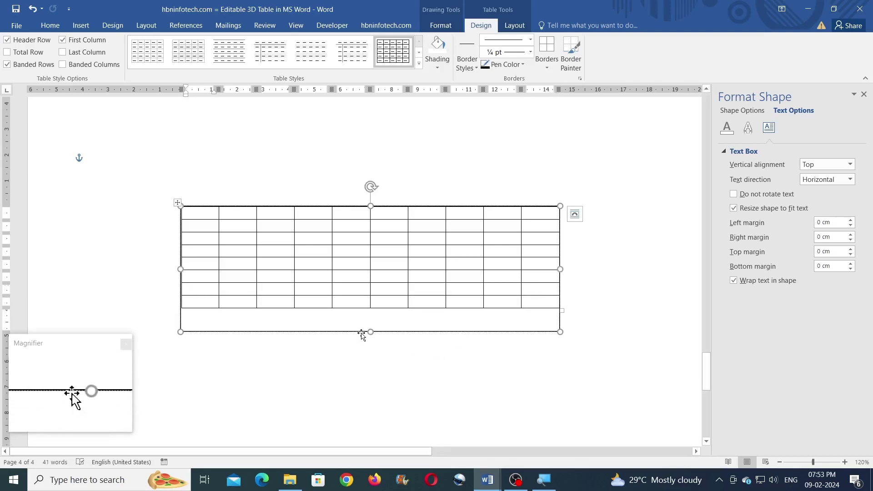
Step: Shrink the text box to the table's bottom and nudge the table into place
drag(371, 332, 370, 307)
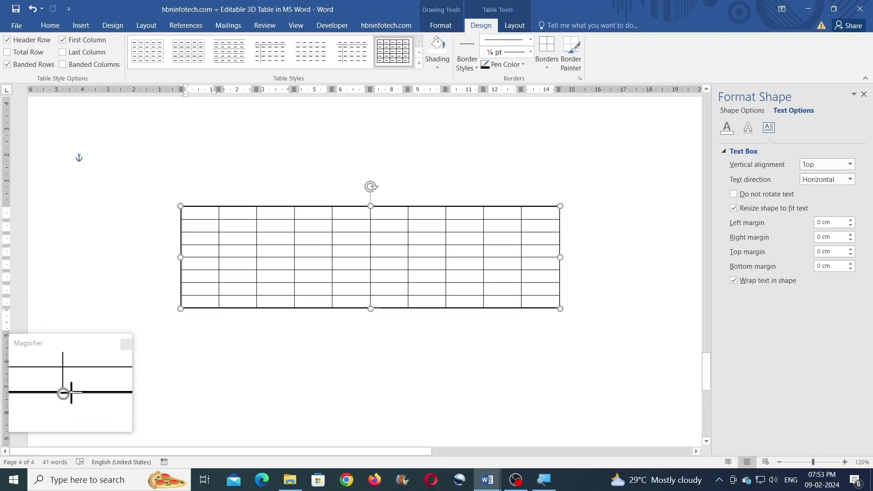
click(177, 204)
click(177, 203)
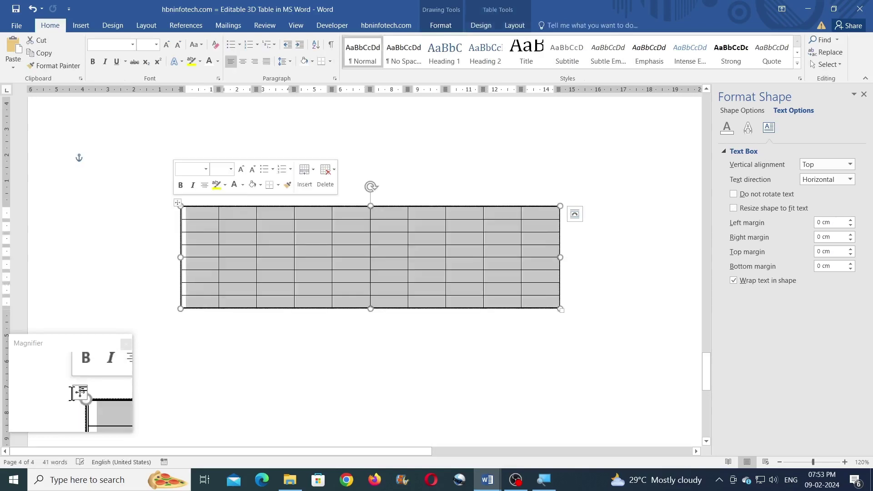
click(173, 196)
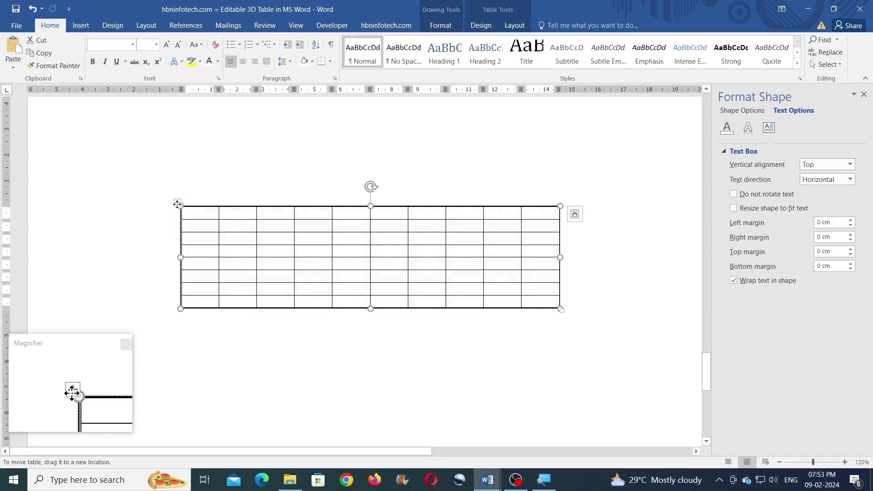
drag(177, 204, 175, 202)
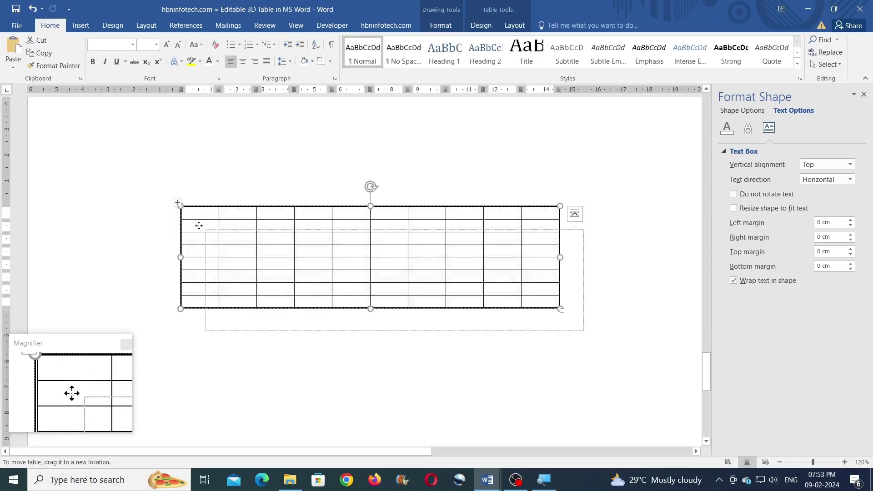
click(176, 203)
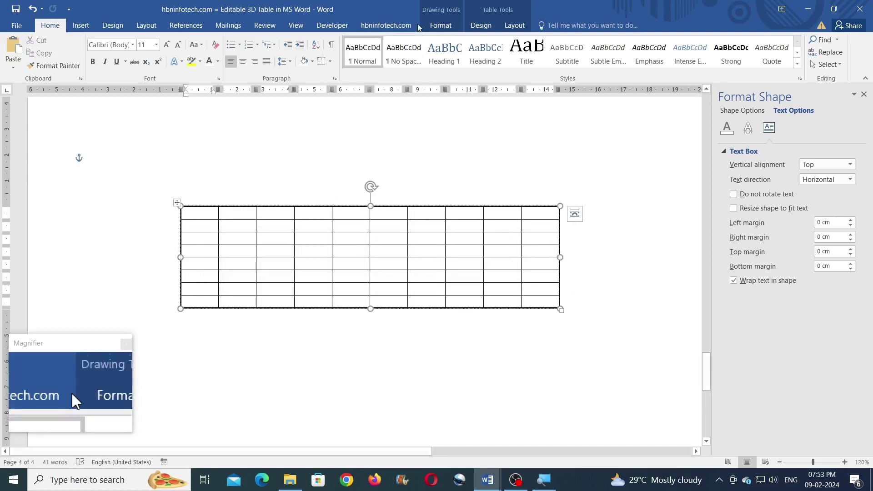
Step: Apply the purple grid table style to the page-4 table
click(475, 28)
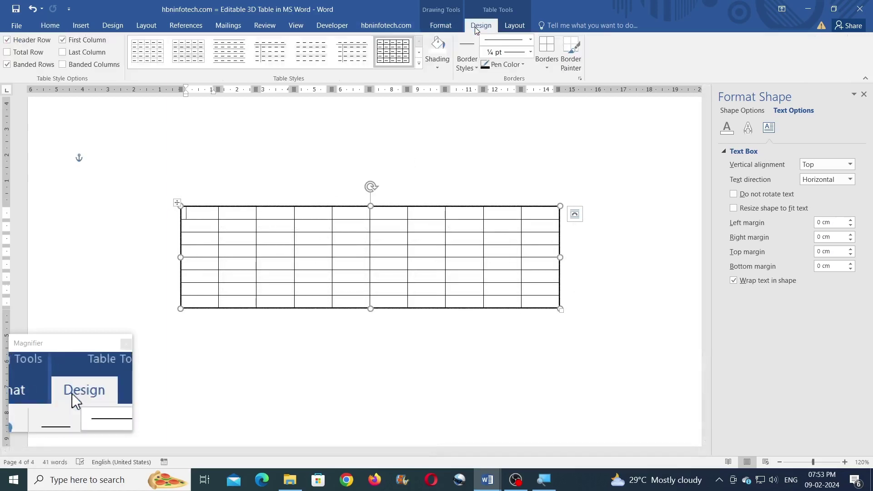
click(419, 64)
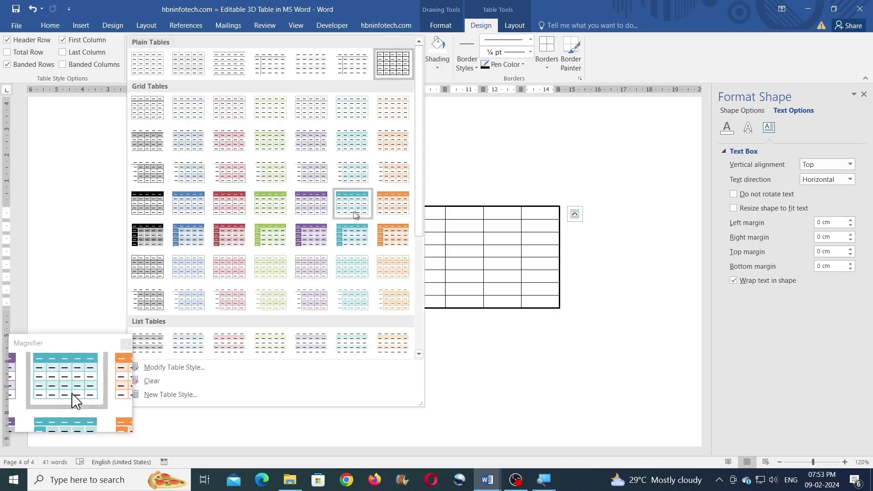
click(308, 204)
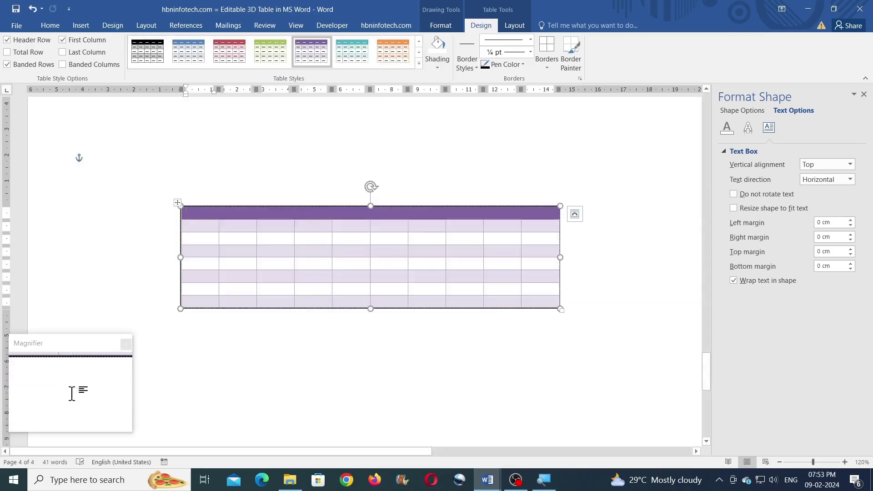
Step: Tilt the table's box with a Parallel 3-D rotation preset into an isometric top face
click(437, 26)
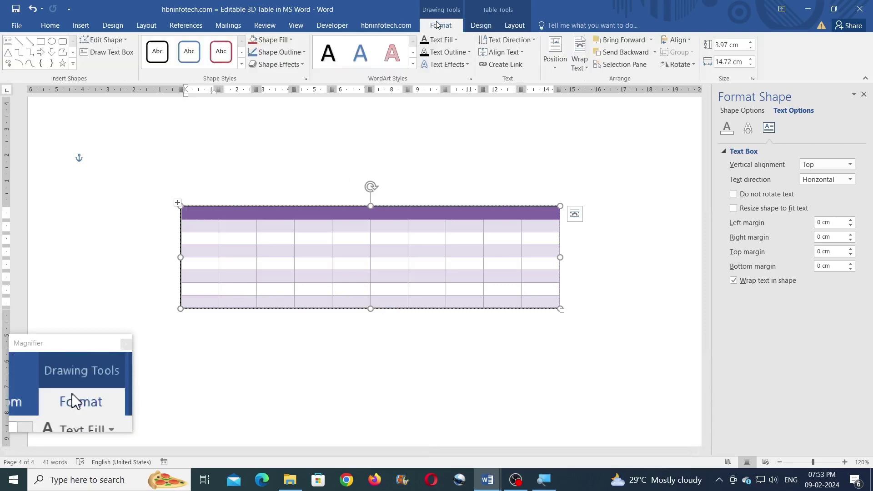
click(751, 112)
click(748, 128)
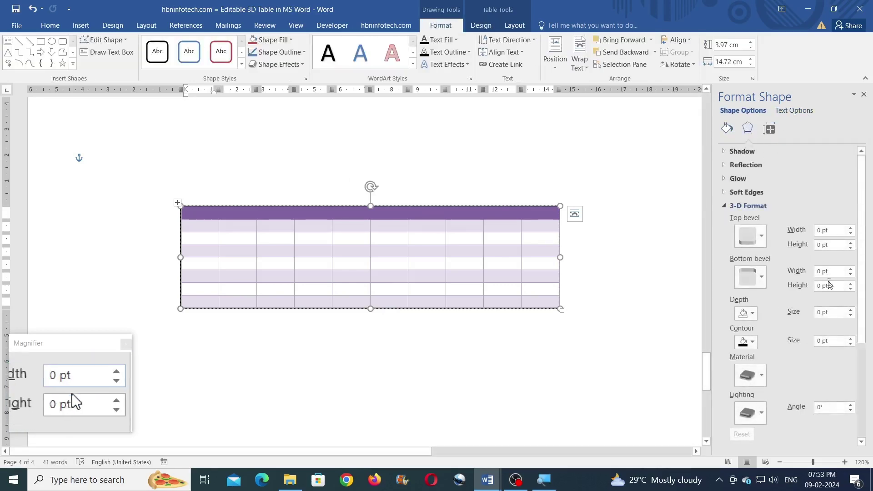
scroll(830, 273, down, 5)
click(849, 321)
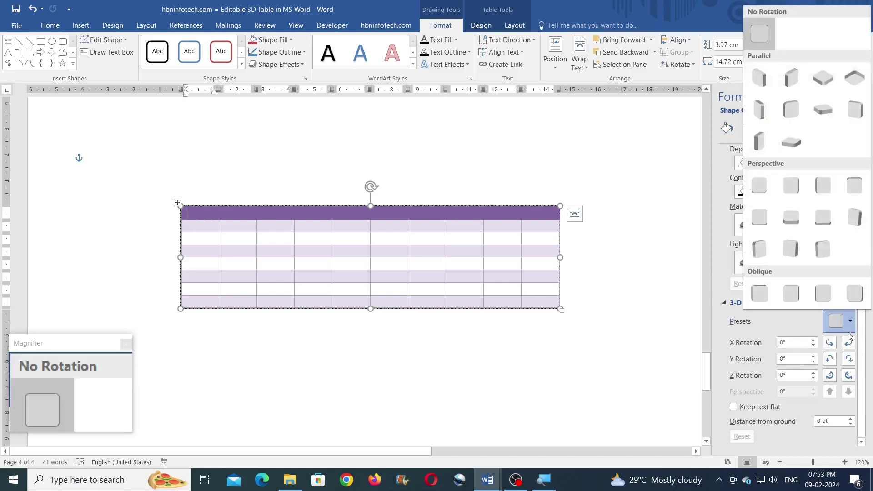
click(822, 78)
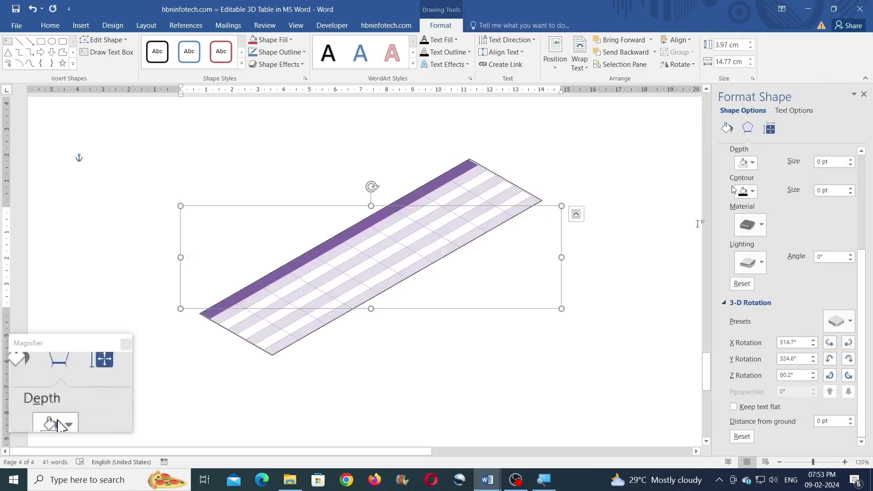
Step: Copy and paste the 3-D table shape, placing the copy below and right of the original
right_click(546, 205)
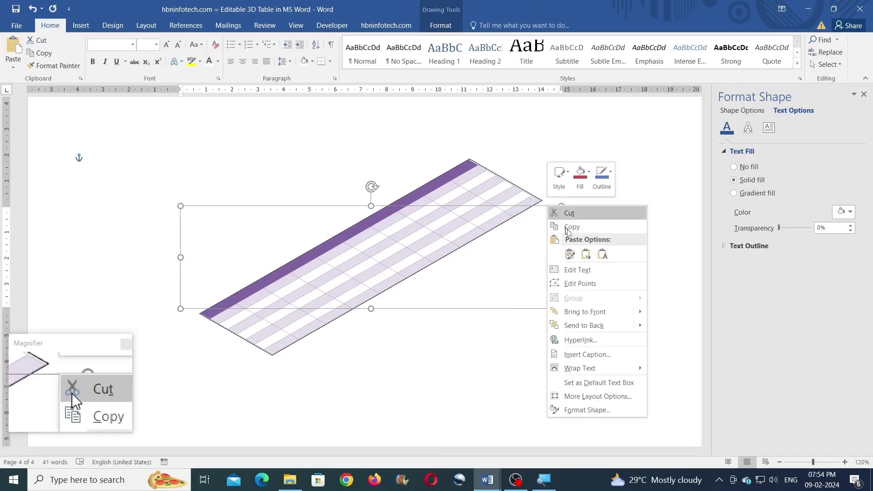
click(591, 226)
click(597, 231)
click(13, 50)
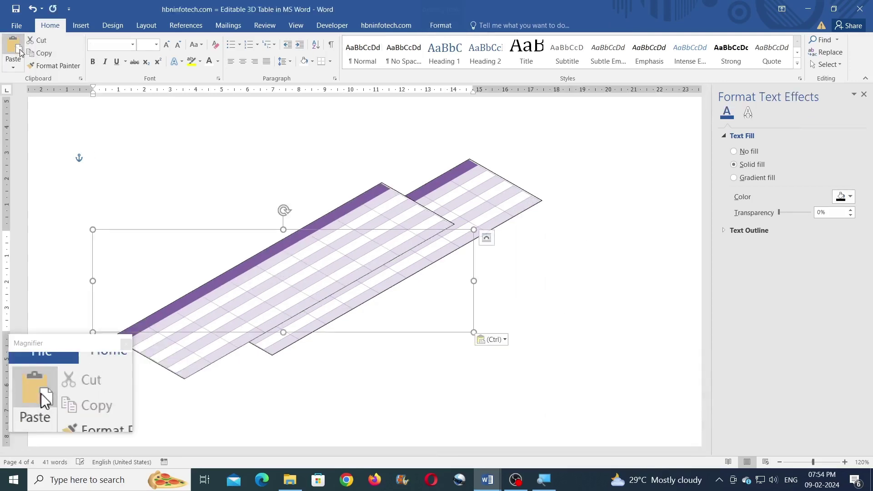
drag(372, 334, 558, 375)
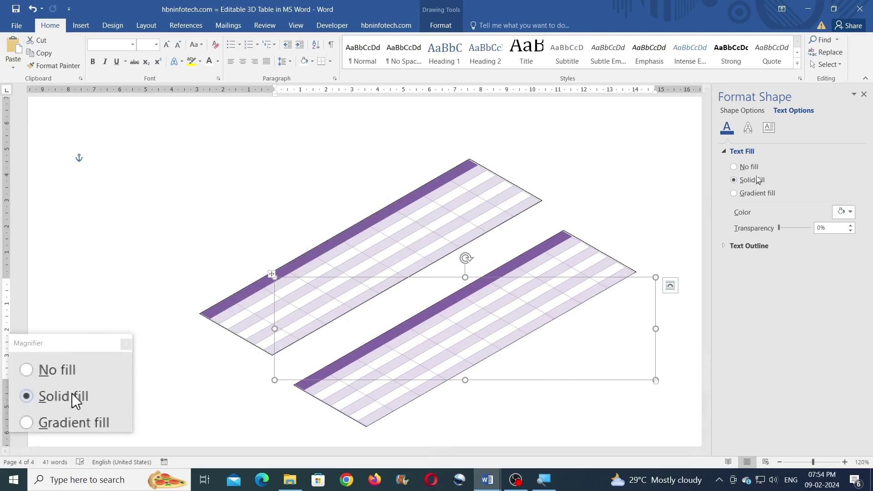
Step: Stand the copy upright with the X 315°, Y 35° Parallel preset and join it under the top face
click(757, 112)
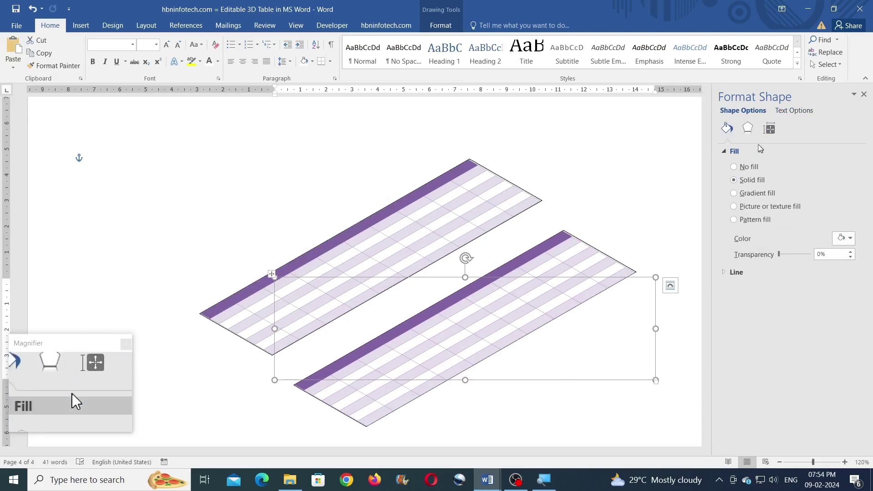
click(748, 127)
scroll(849, 273, down, 5)
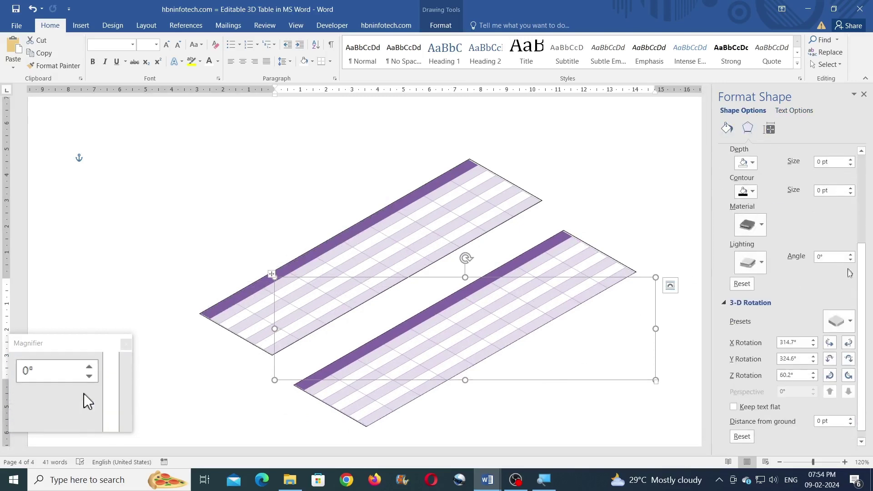
click(849, 324)
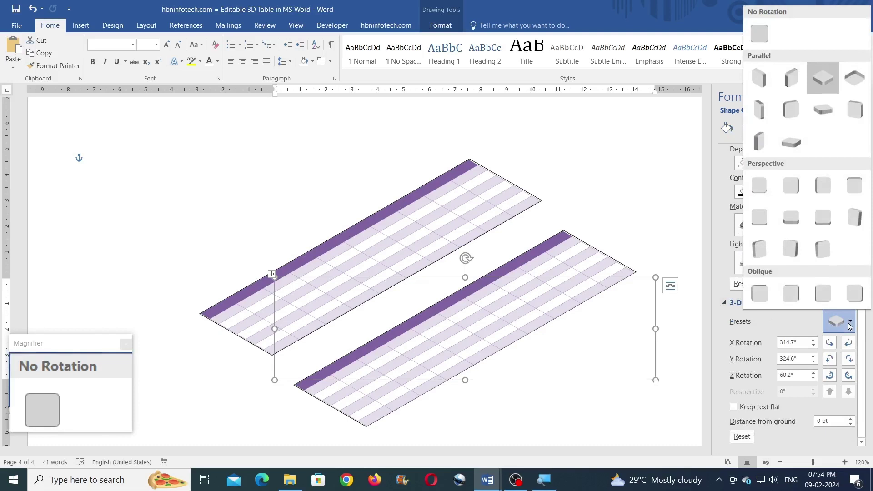
click(786, 89)
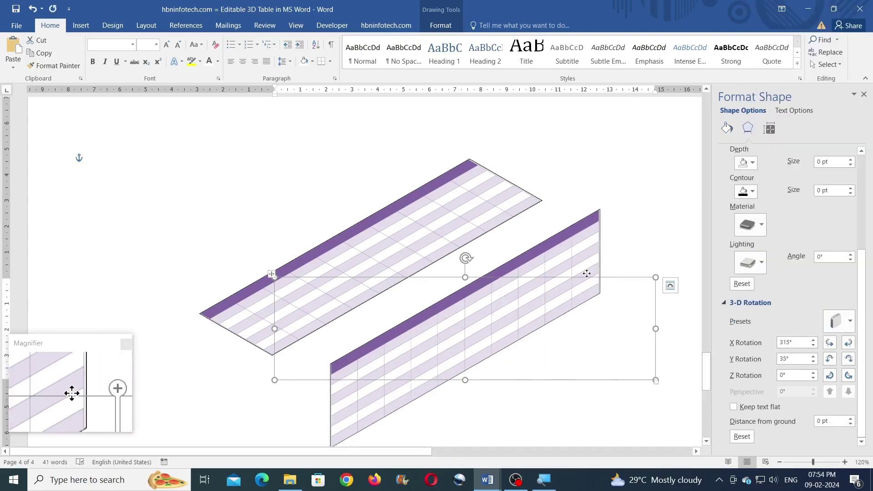
drag(586, 273, 545, 268)
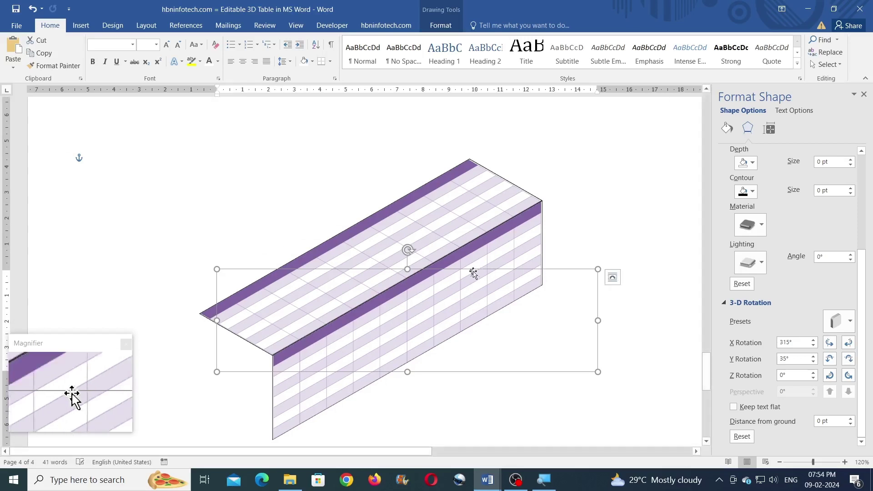
click(446, 280)
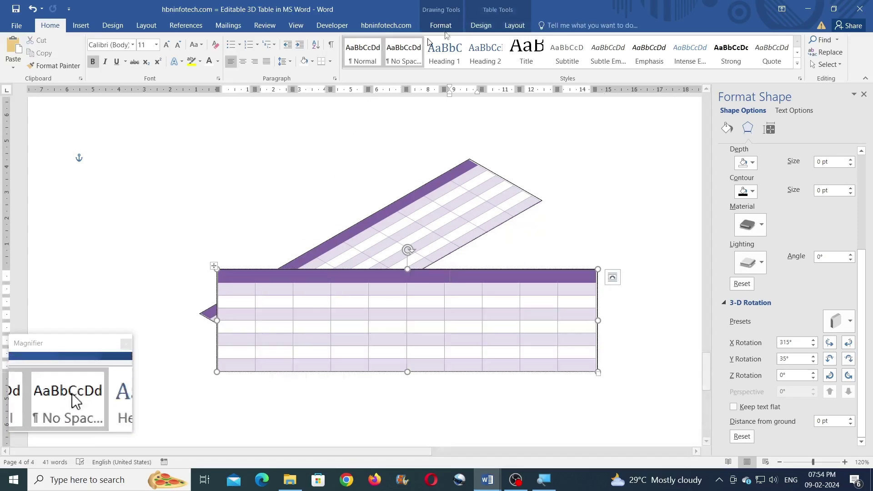
Step: Give the upright front-face table the teal table style
click(481, 26)
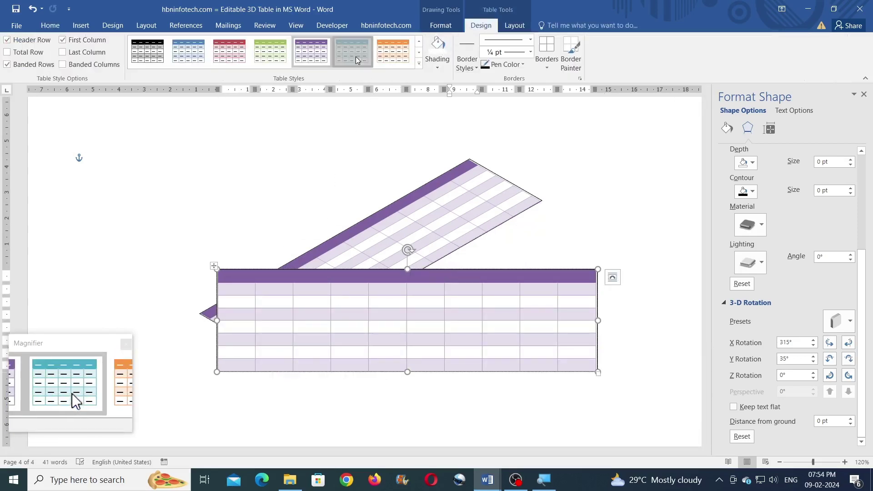
click(351, 51)
click(93, 156)
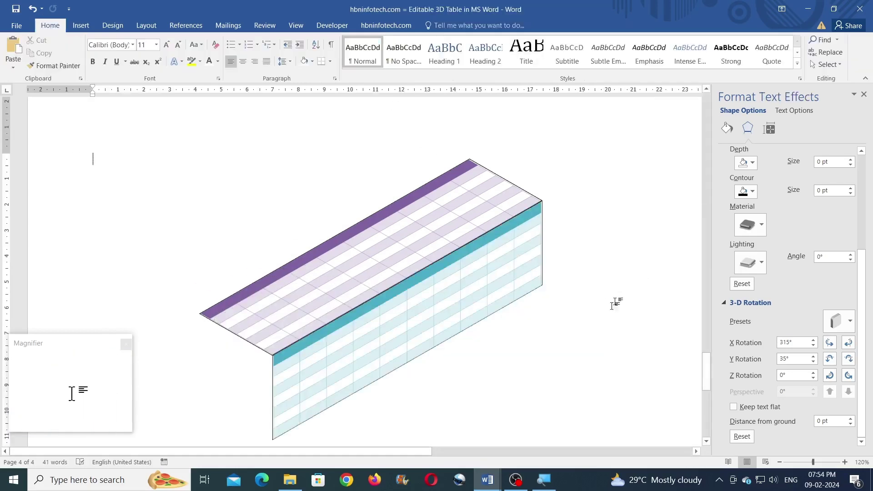
scroll(350, 410, down, 1)
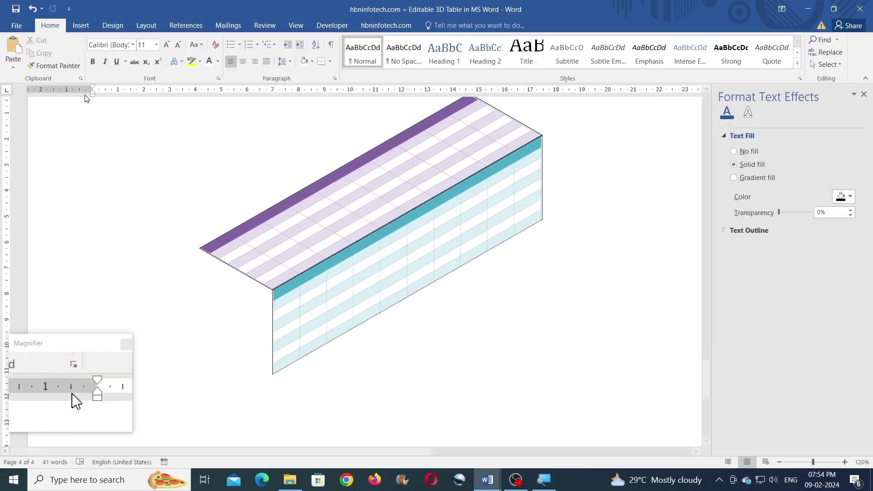
Step: Paste another table copy and rotate it to the X 45°, Y 35°, Z 0° preset
click(13, 49)
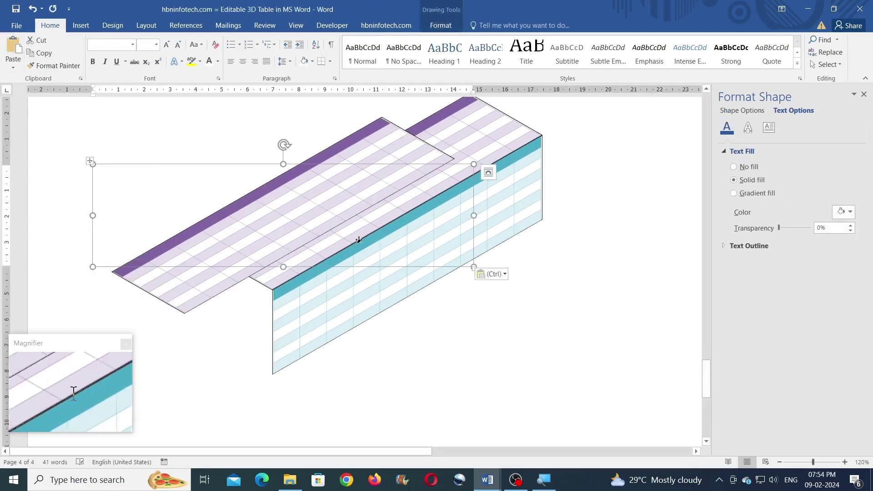
mouse_move(452, 269)
mouse_down()
mouse_move(490, 316)
mouse_move(509, 411)
mouse_up()
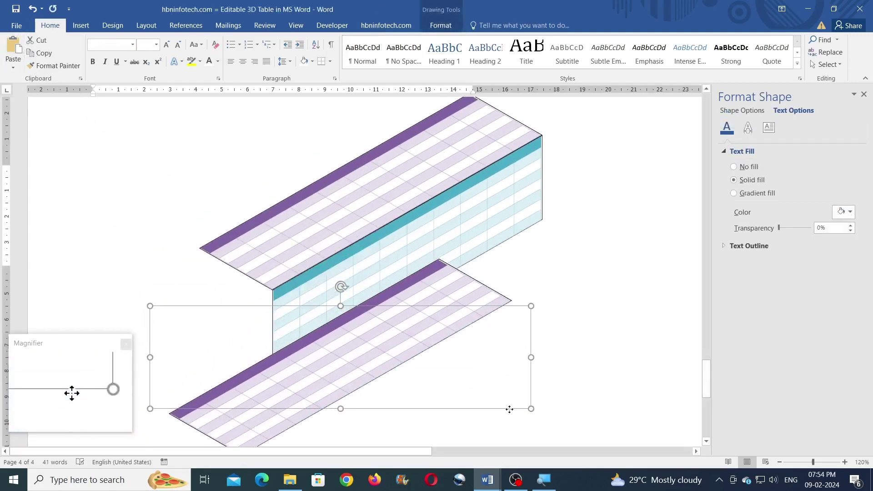
click(750, 111)
click(748, 129)
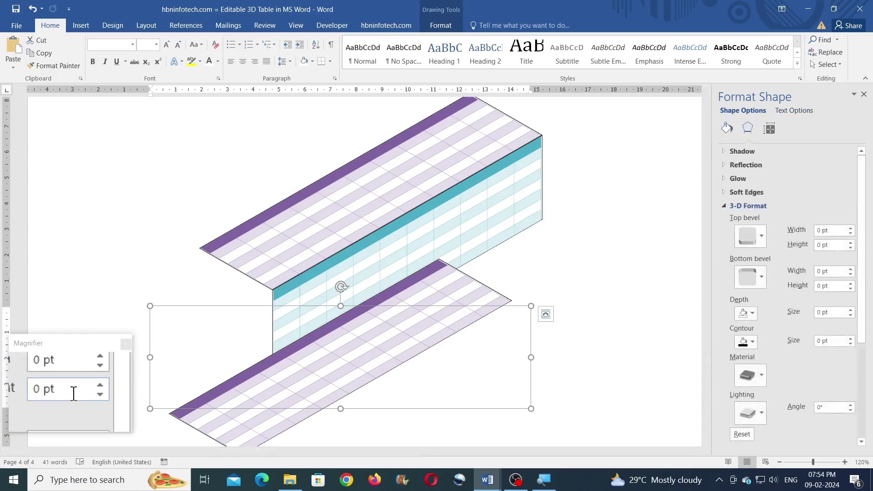
scroll(827, 254, down, 5)
click(850, 322)
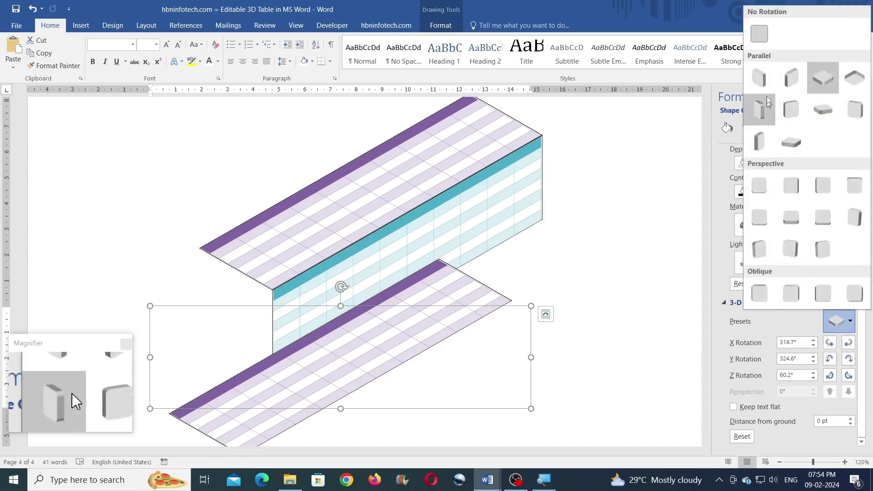
click(758, 112)
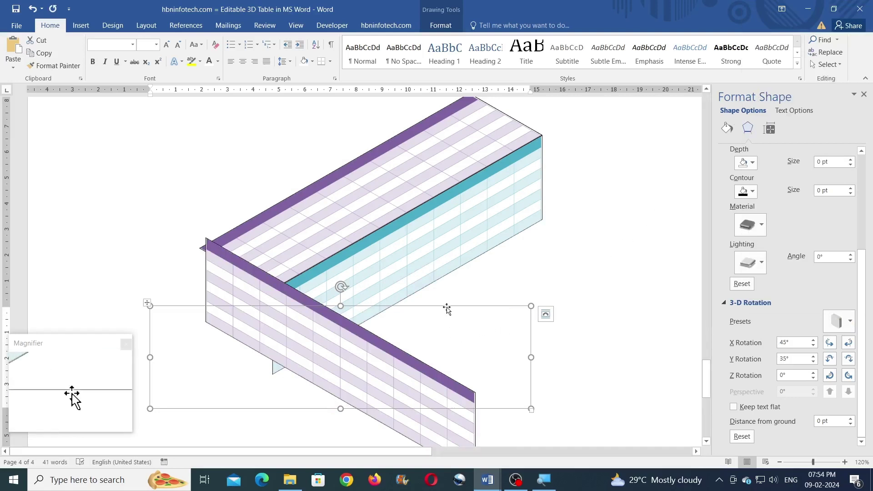
Step: Move the end face to the box's left end and narrow it to fit
drag(447, 309, 441, 317)
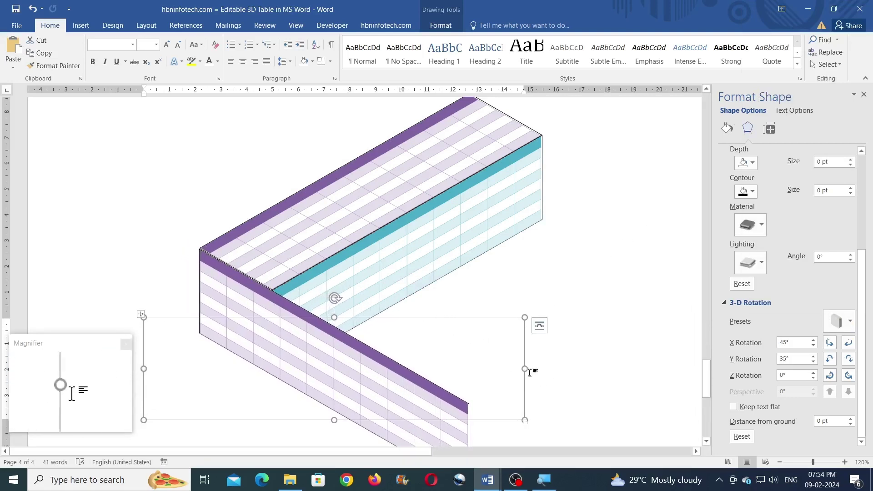
drag(525, 369, 412, 369)
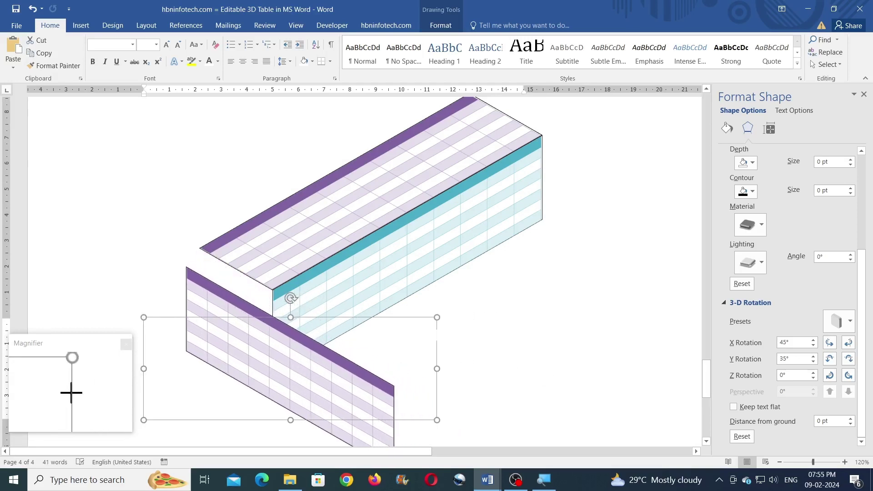
drag(380, 322, 243, 270)
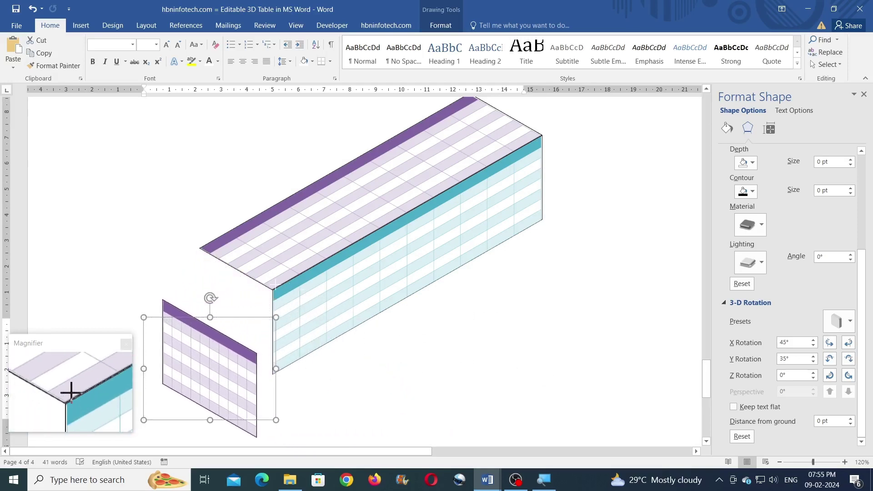
drag(266, 369, 282, 369)
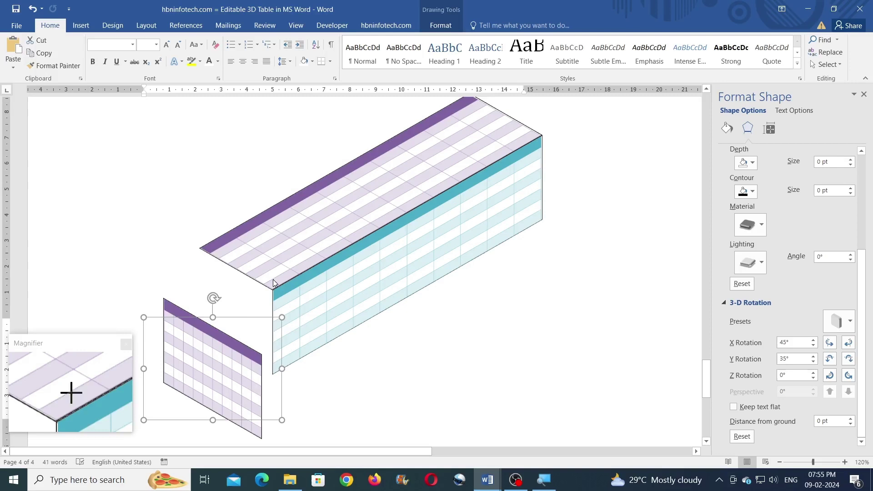
Step: Delete the right-hand columns from the end-face table, then drag the shape narrower into a slim panel
click(240, 317)
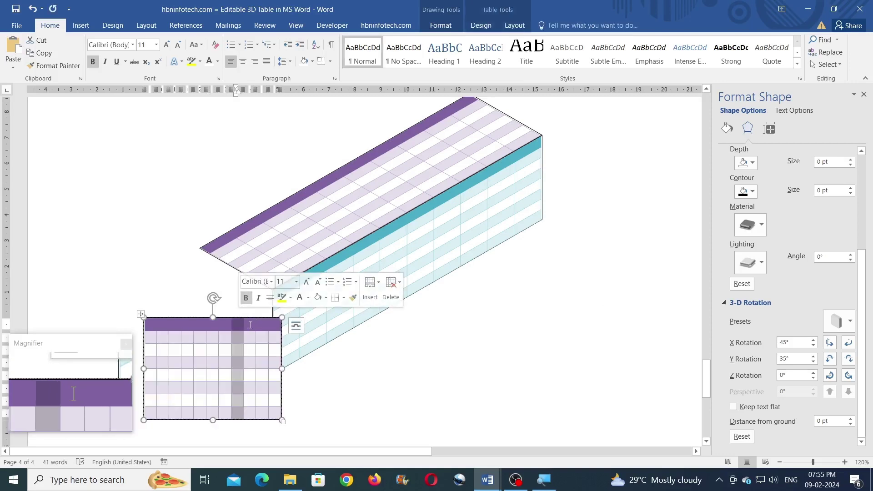
click(243, 327)
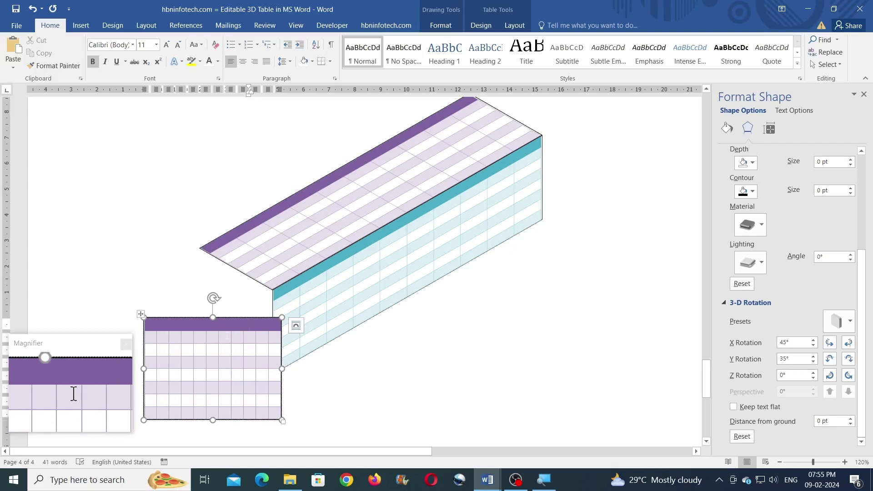
drag(227, 336, 272, 410)
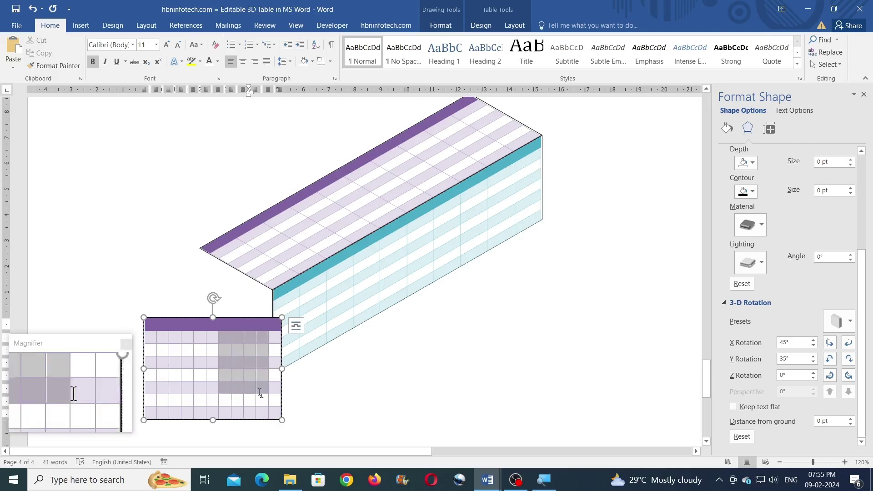
click(495, 28)
click(510, 26)
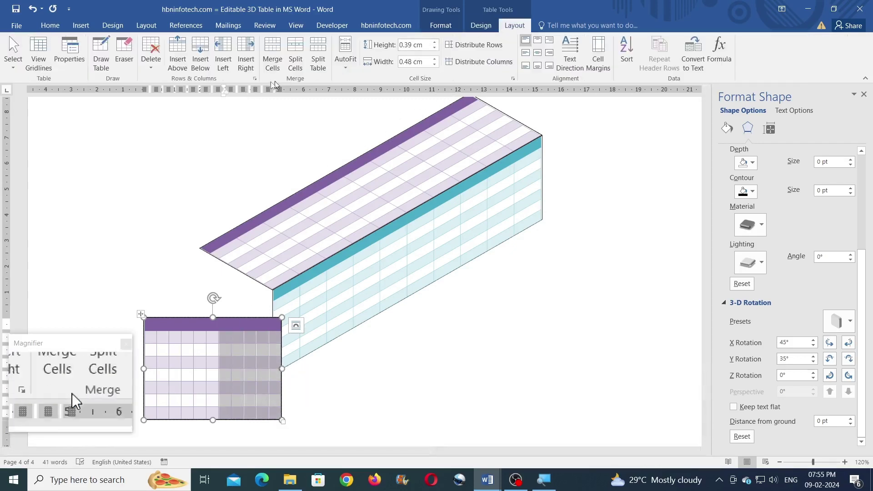
click(151, 71)
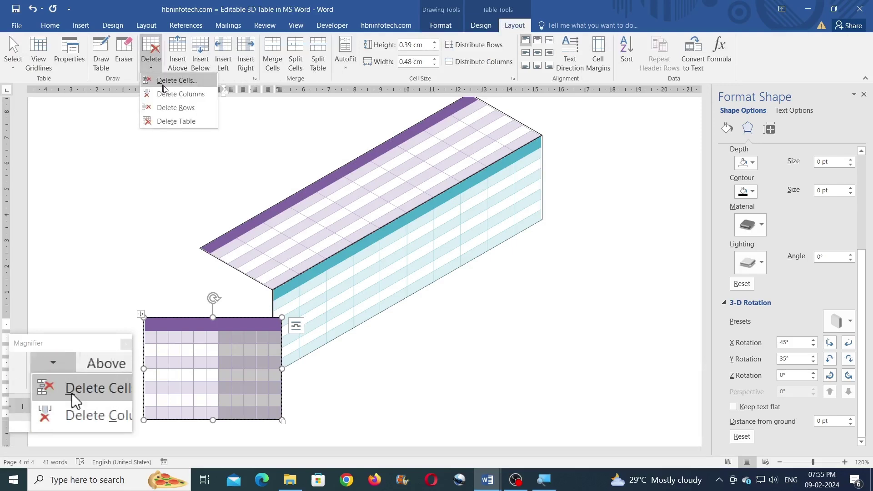
click(172, 98)
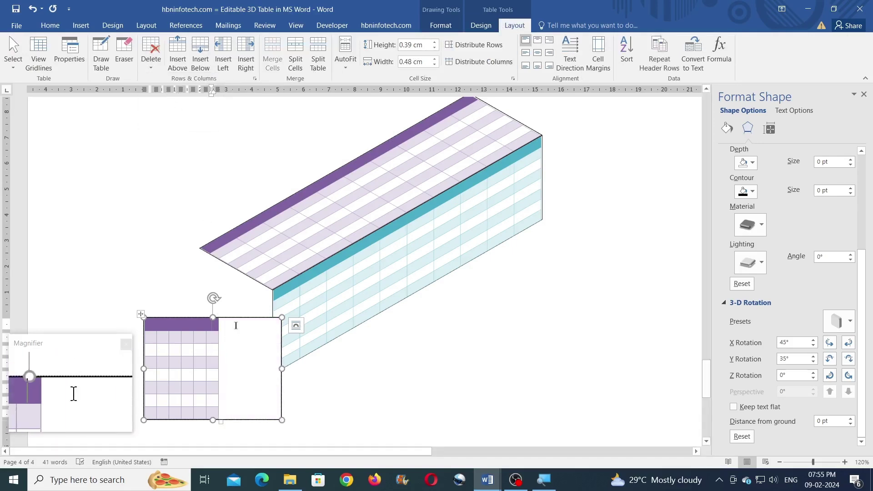
drag(268, 369, 217, 368)
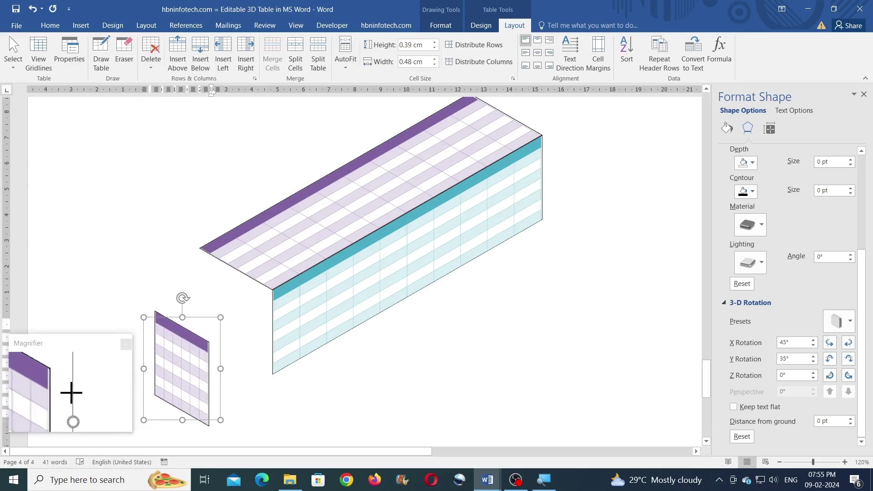
Step: Move and resize the purple end panel so it sits flush against the box's left end
click(201, 330)
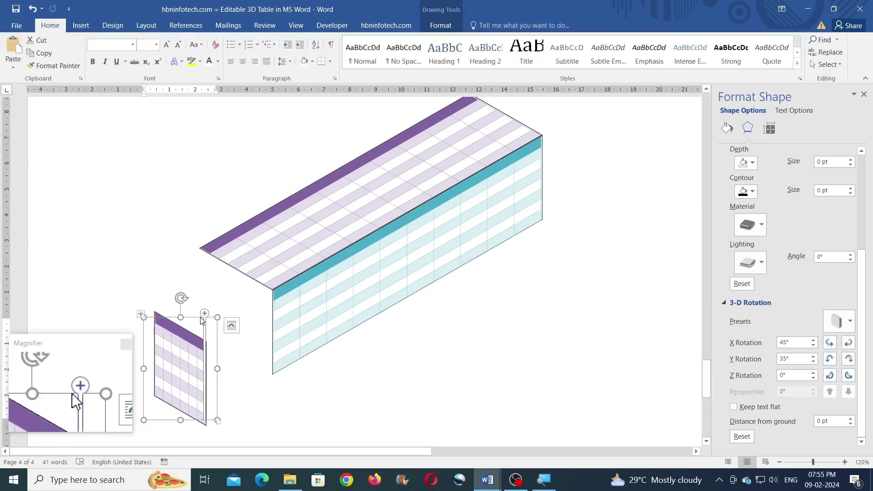
drag(216, 310, 247, 256)
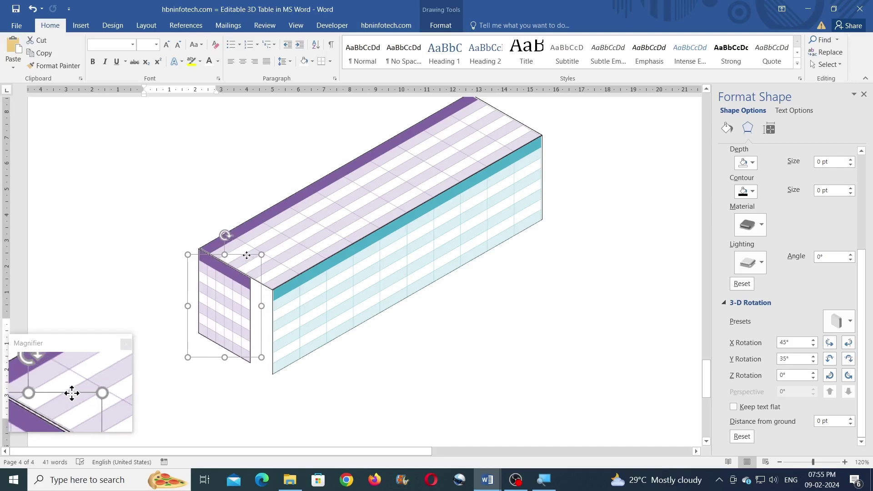
drag(246, 255, 248, 255)
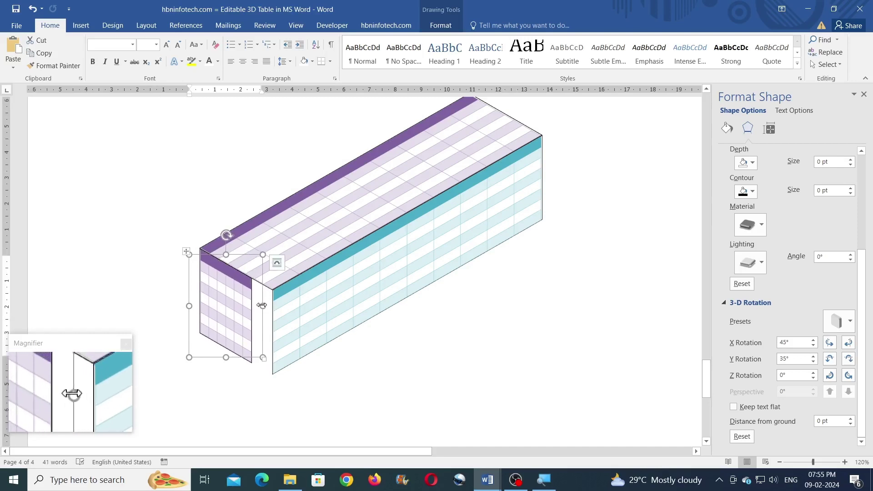
drag(263, 306, 285, 306)
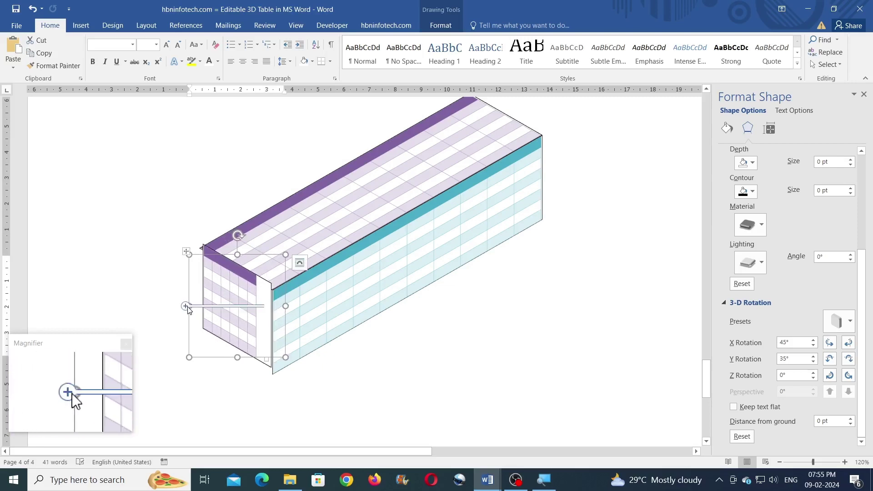
drag(185, 357, 183, 254)
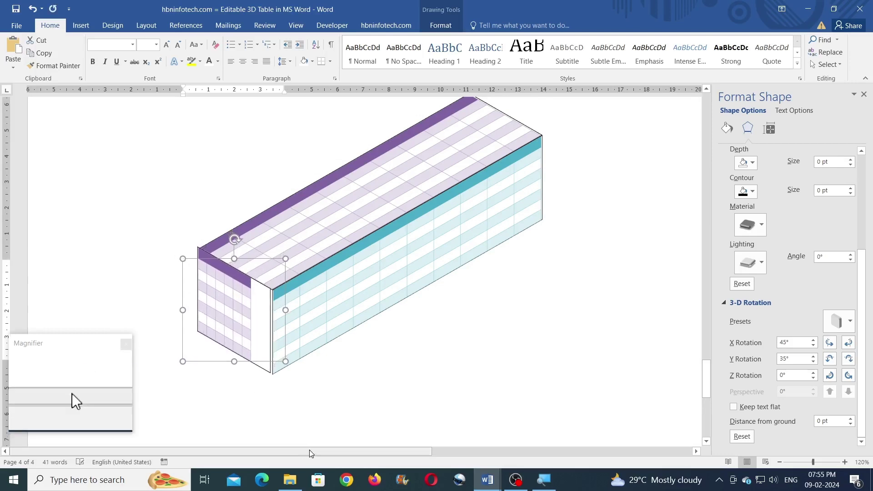
key(ctrl+Right)
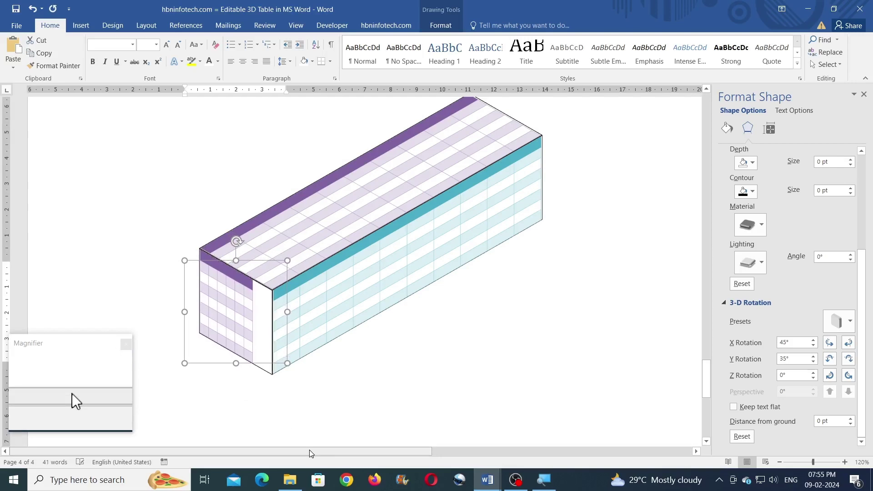
key(ctrl+Right)
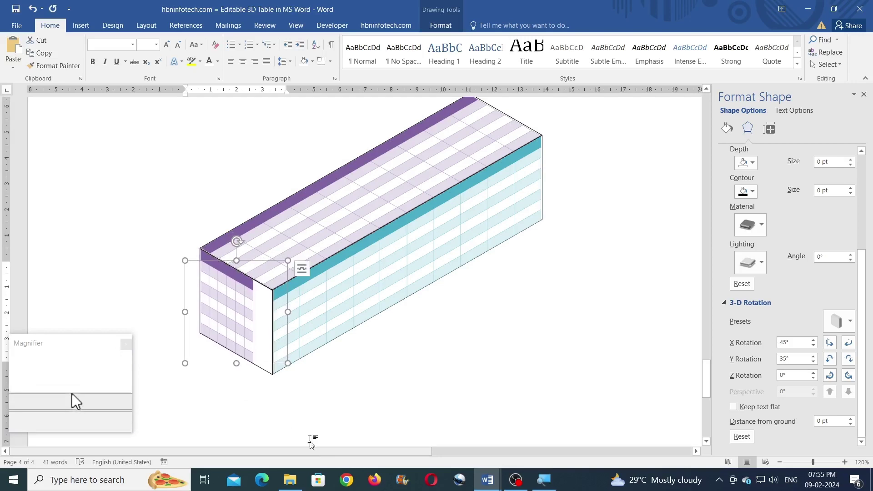
Step: AutoFit the end-face table to the window so its columns span the full panel width
click(222, 273)
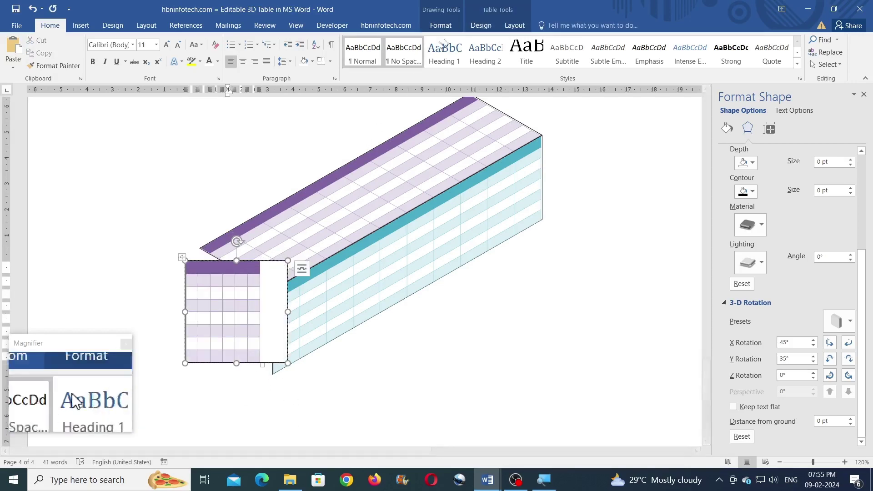
click(514, 25)
click(345, 68)
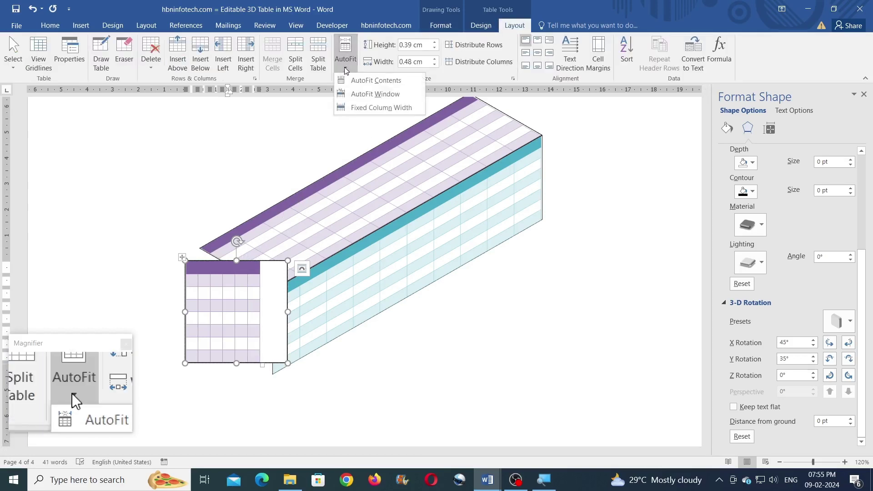
click(376, 94)
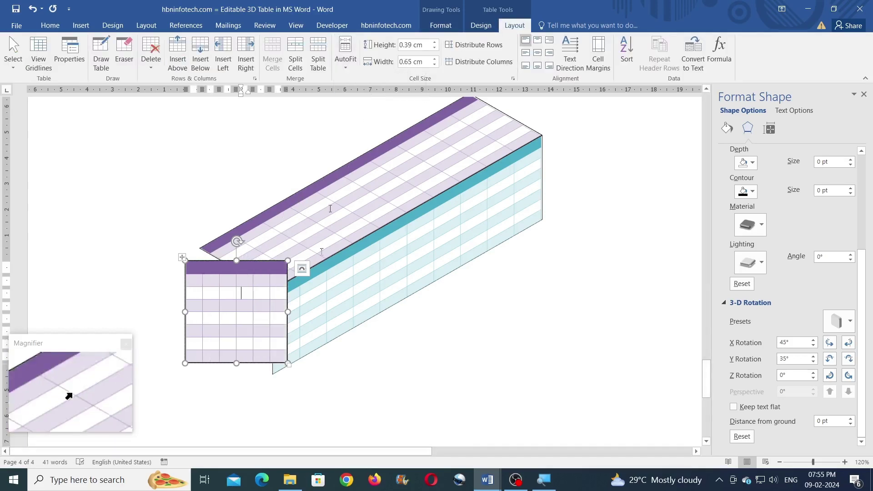
click(237, 253)
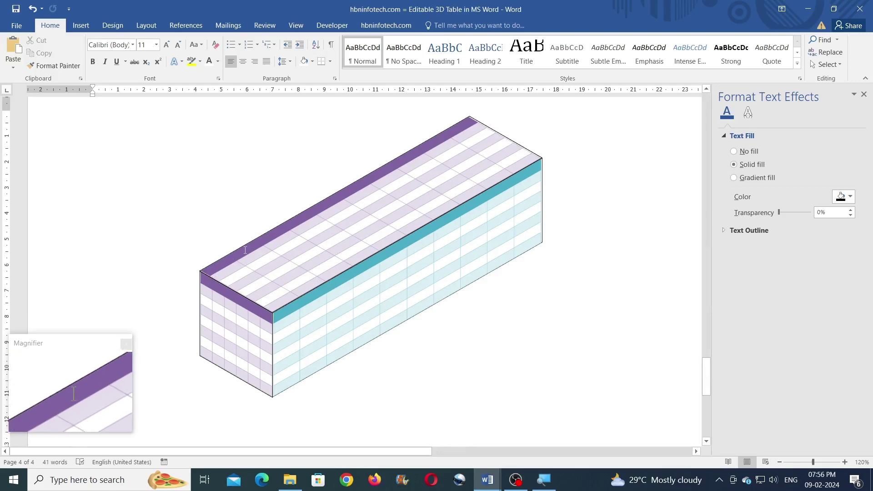
click(348, 269)
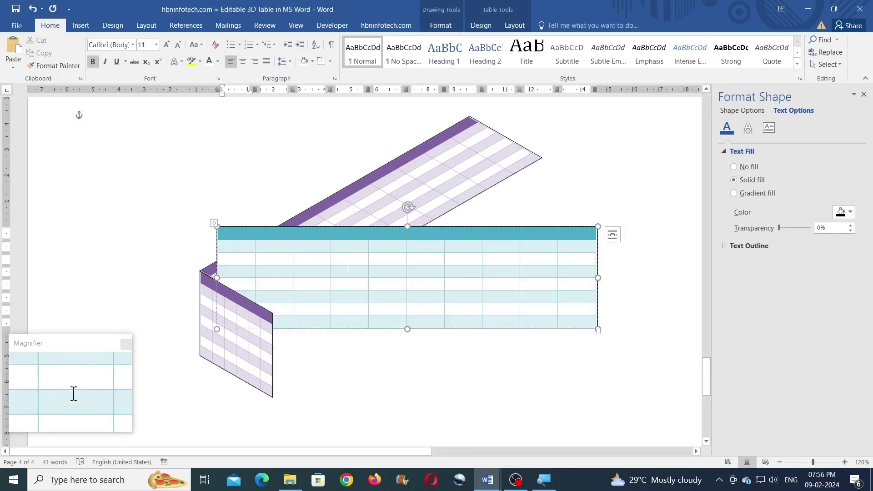
Step: Type 'Editable', 'Table' and 'In Word' into the cyan front face's first-row cells
text(Edita)
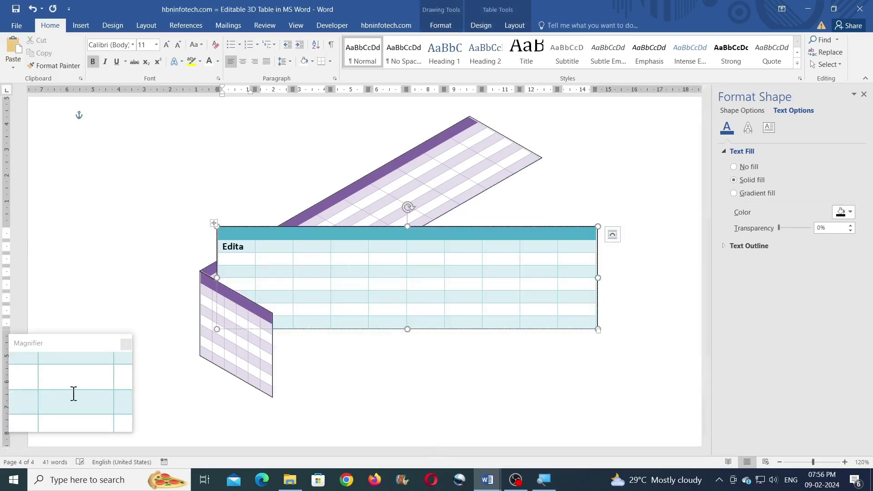
text(ble)
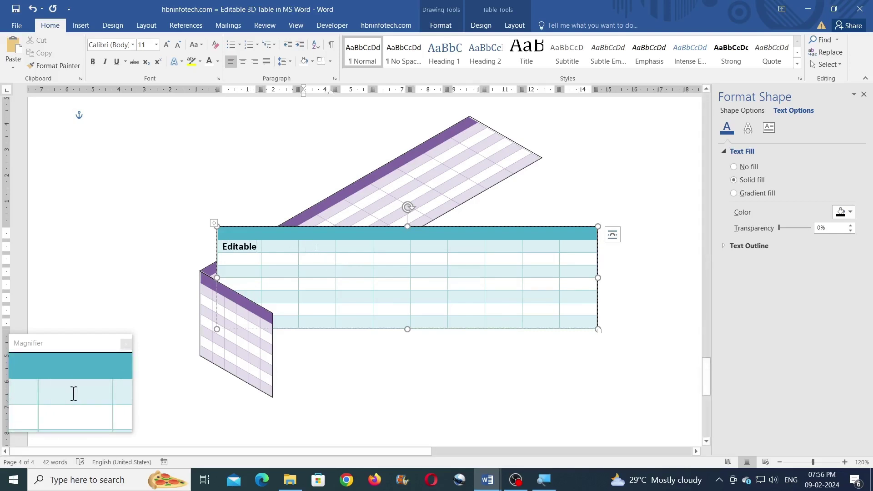
text(le)
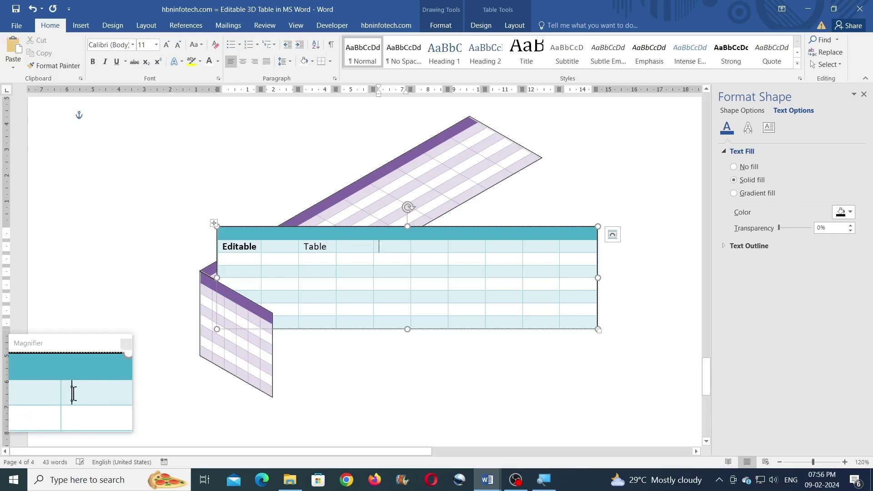
text(i)
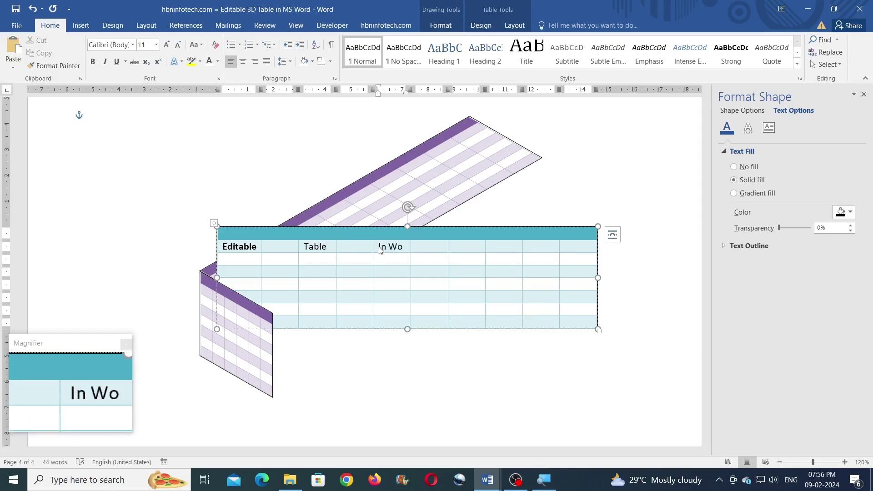
text(rd)
click(525, 395)
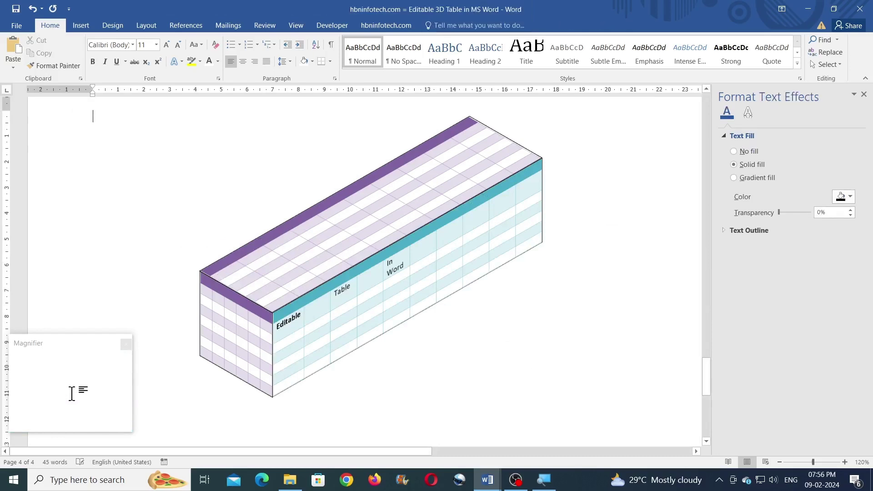
Step: Type 'tertr' into a top-face cell and 'rtert' into an end-face cell
click(318, 200)
text(te)
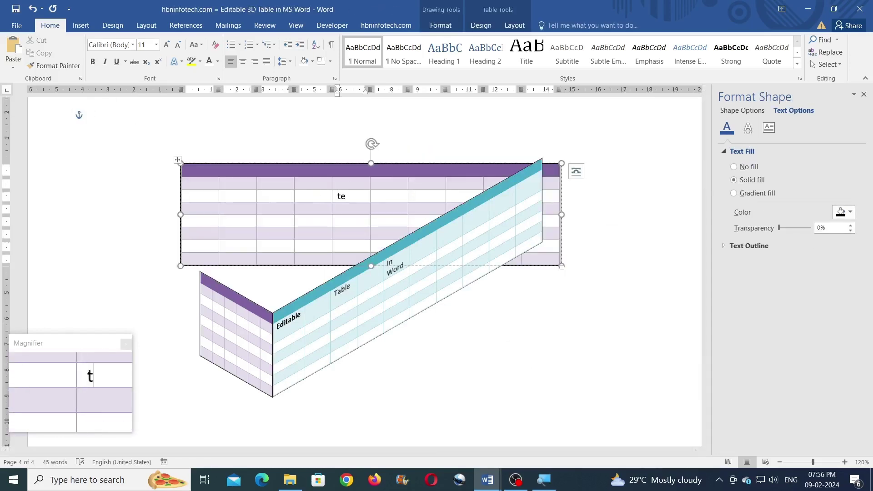
text(rtr)
click(237, 326)
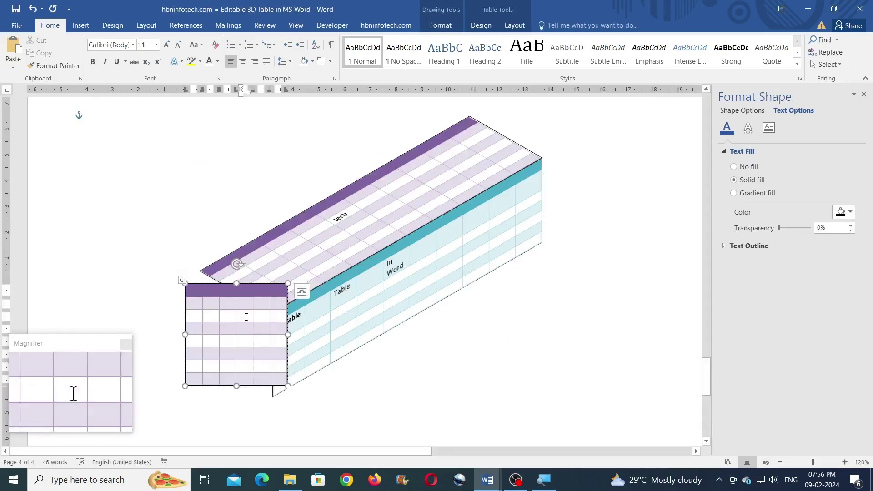
text(rtert)
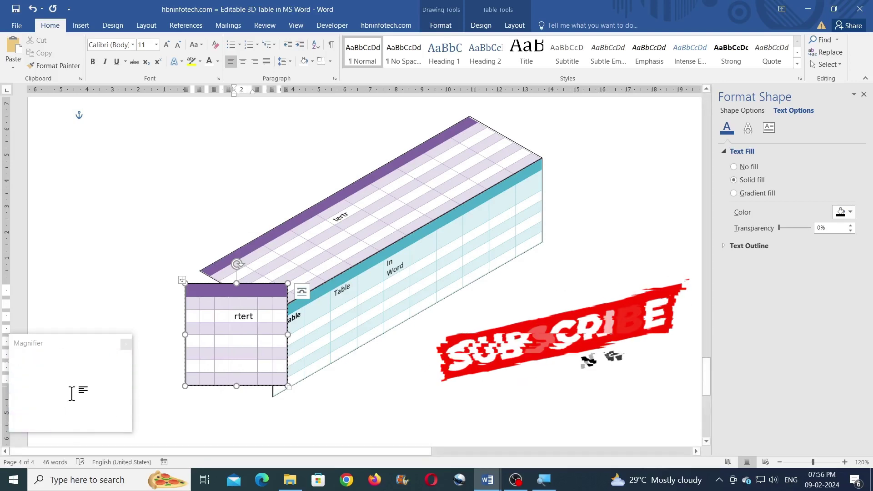
click(525, 395)
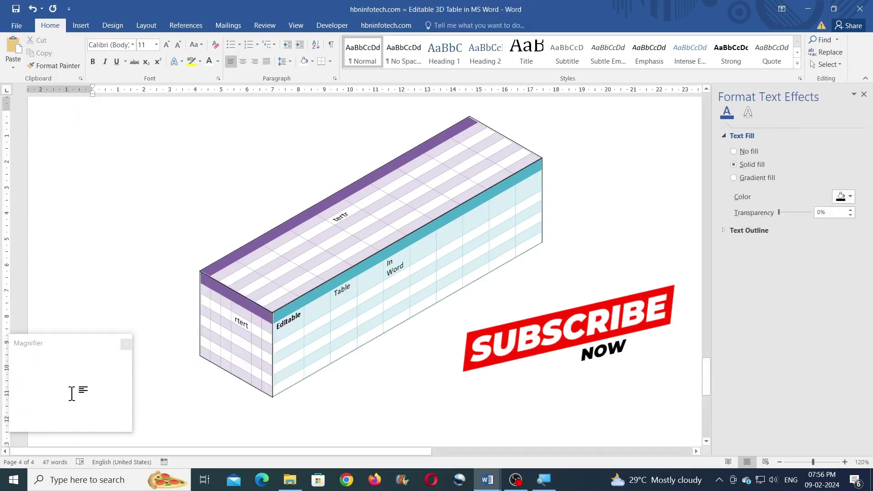